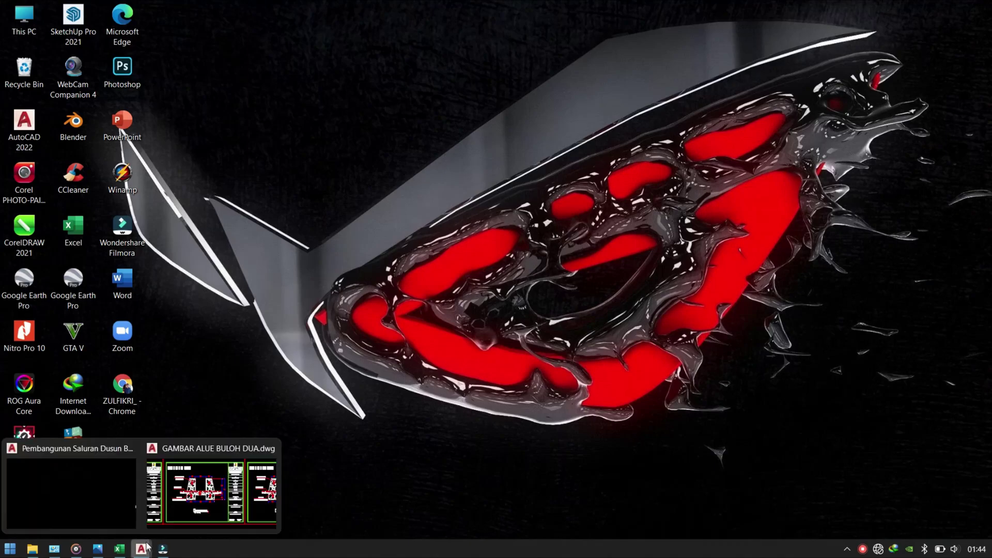
Step: Restore the drawing and start the channel polyline with a 0.2 left lip and 0.5 wall
click(79, 492)
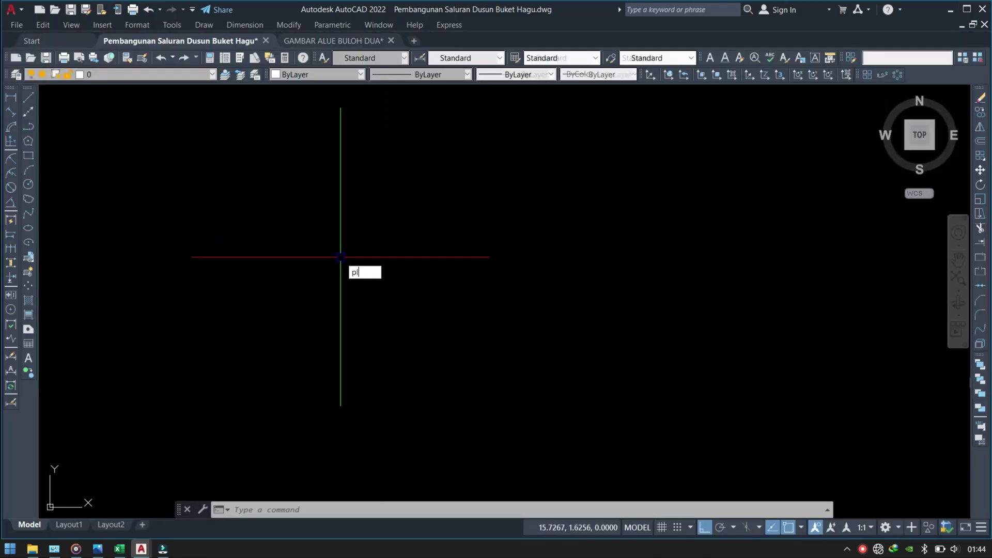
key(Return)
click(257, 189)
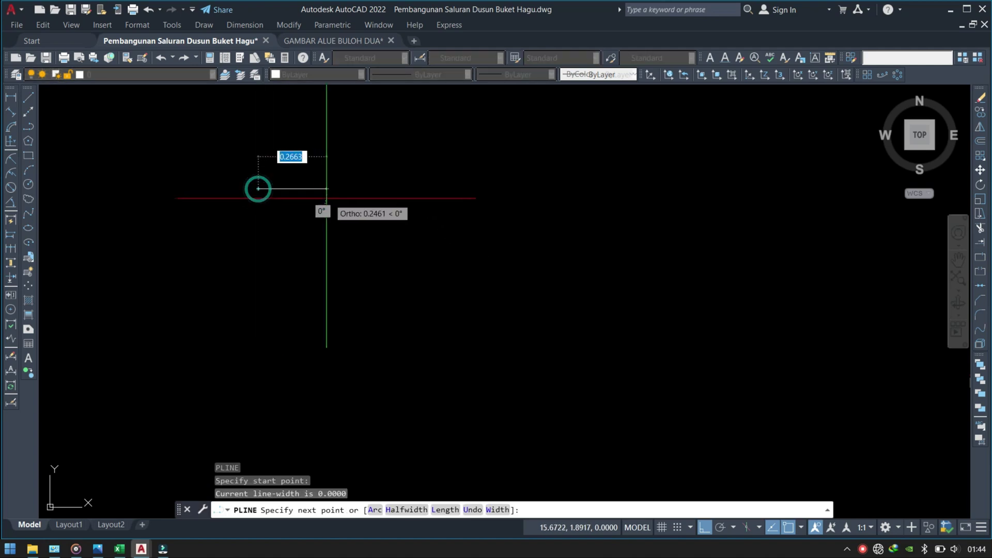
text(.2)
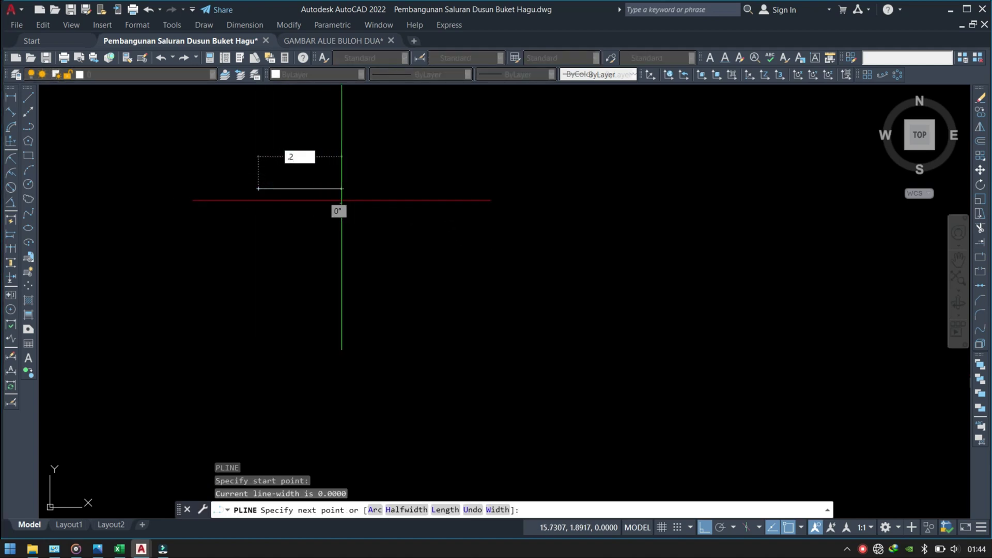
key(Return)
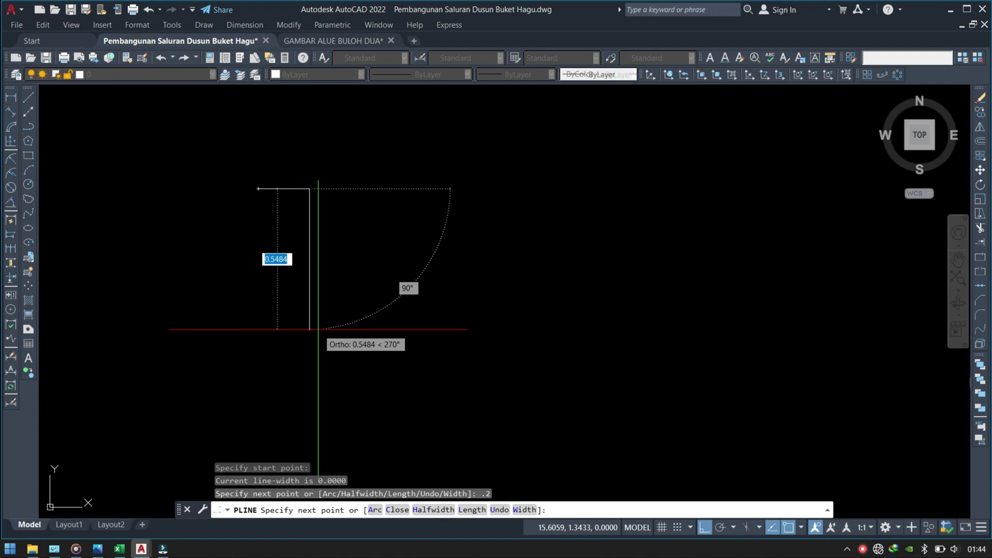
text(.5)
key(Return)
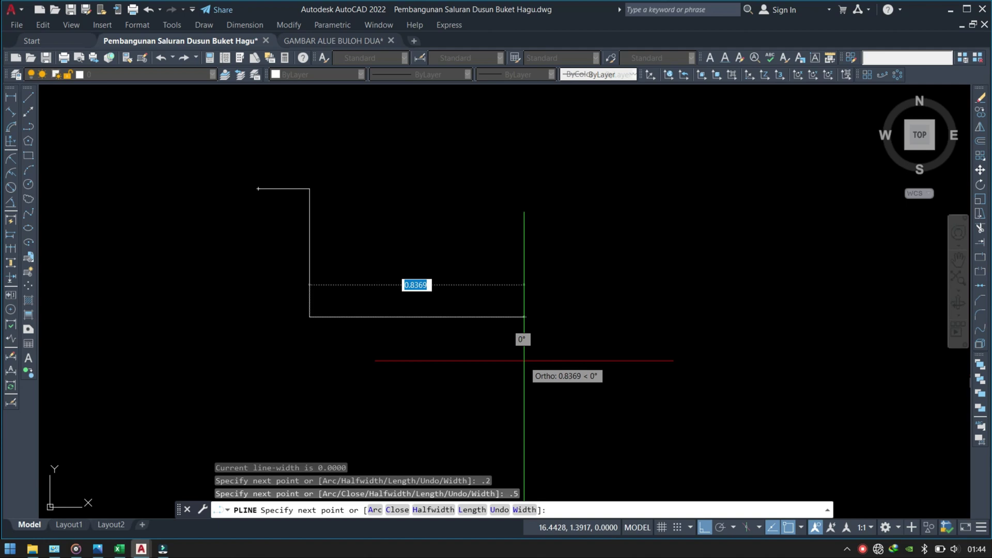
Step: Complete the outline with a 0.5 bottom, 0.5 right wall and 0.2 right lip
text(.5)
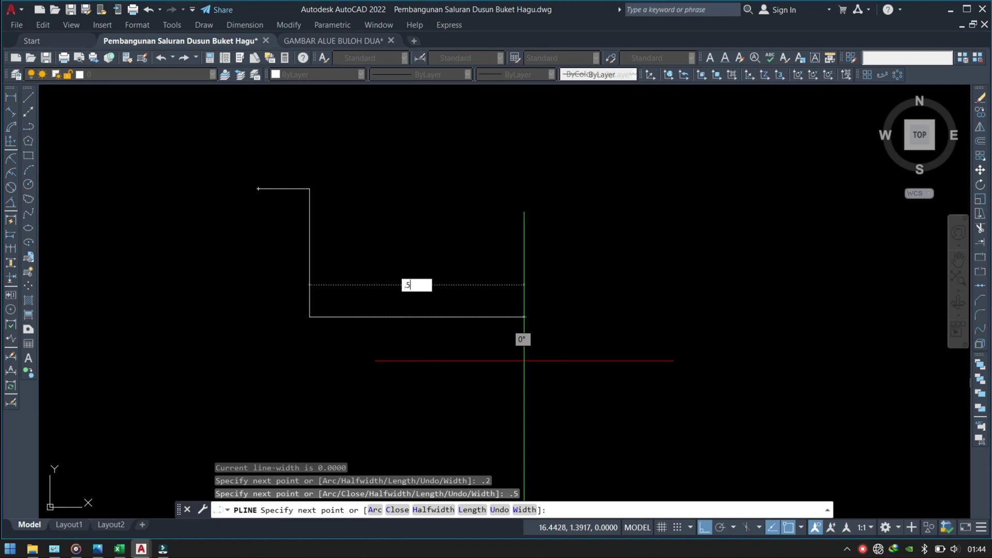
key(Return)
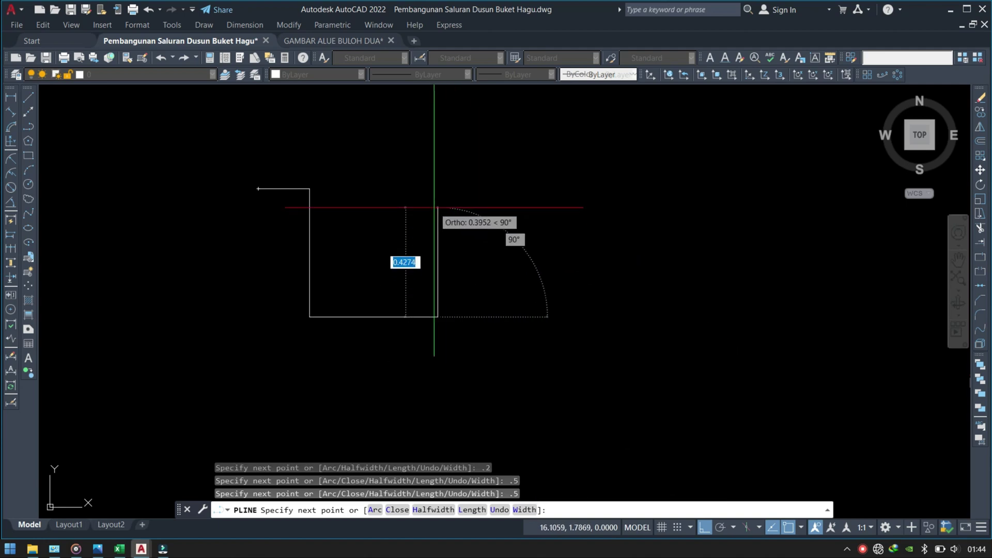
key(Return)
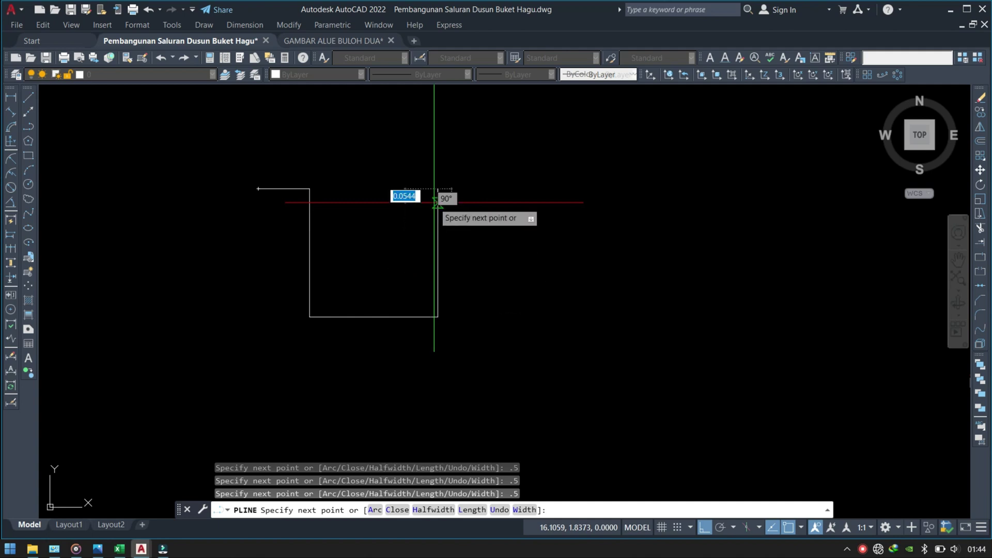
text(.)
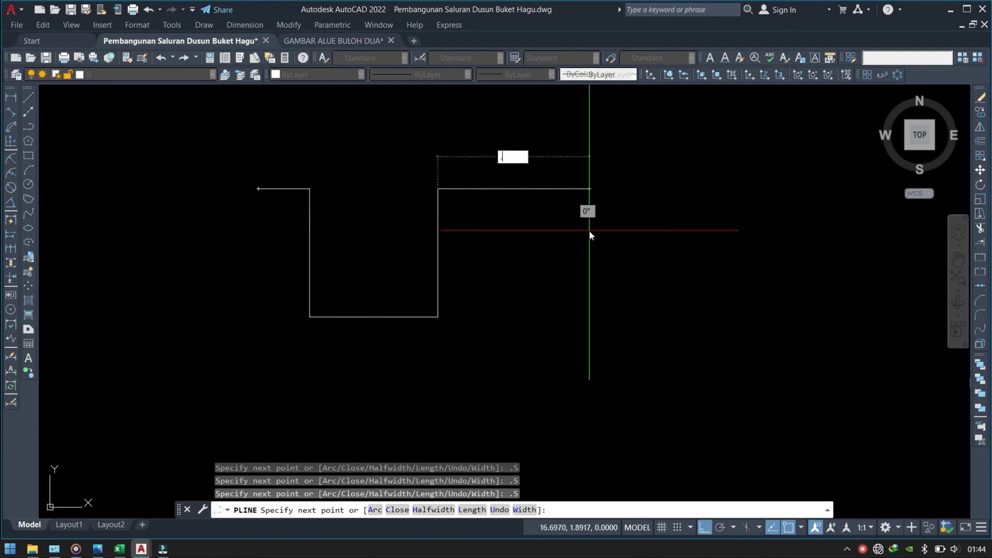
text(5)
key(Return)
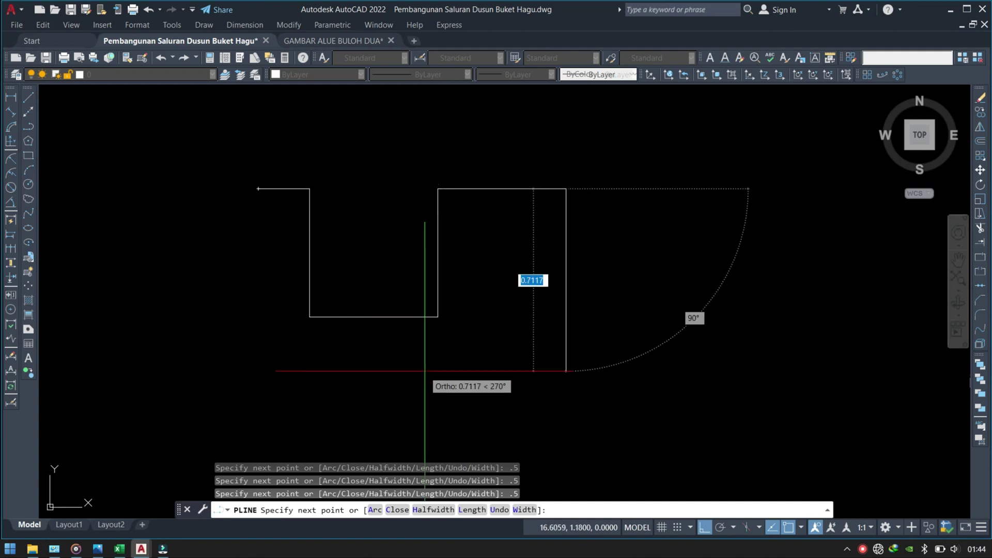
key(ctrl+z)
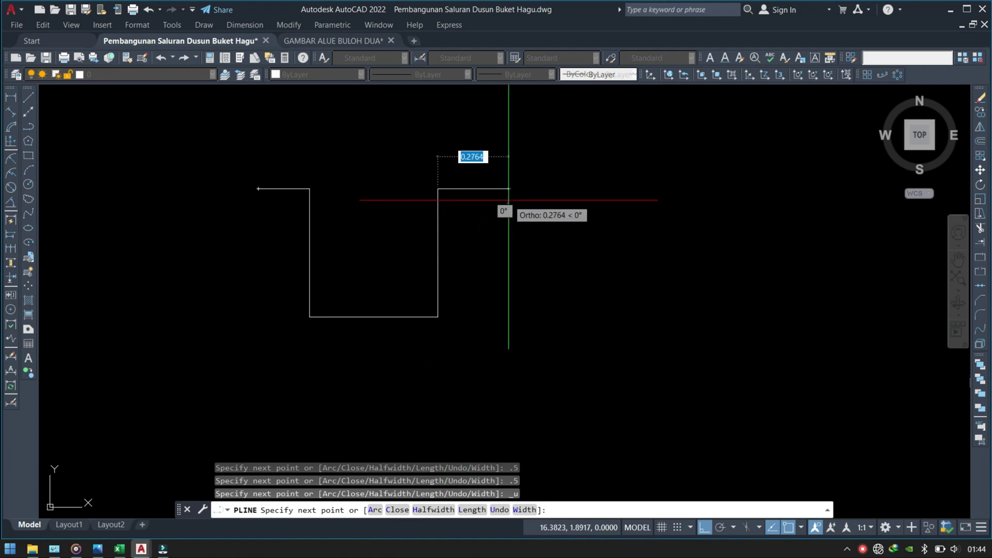
text(.2)
key(Return)
key(Return)
key(Escape)
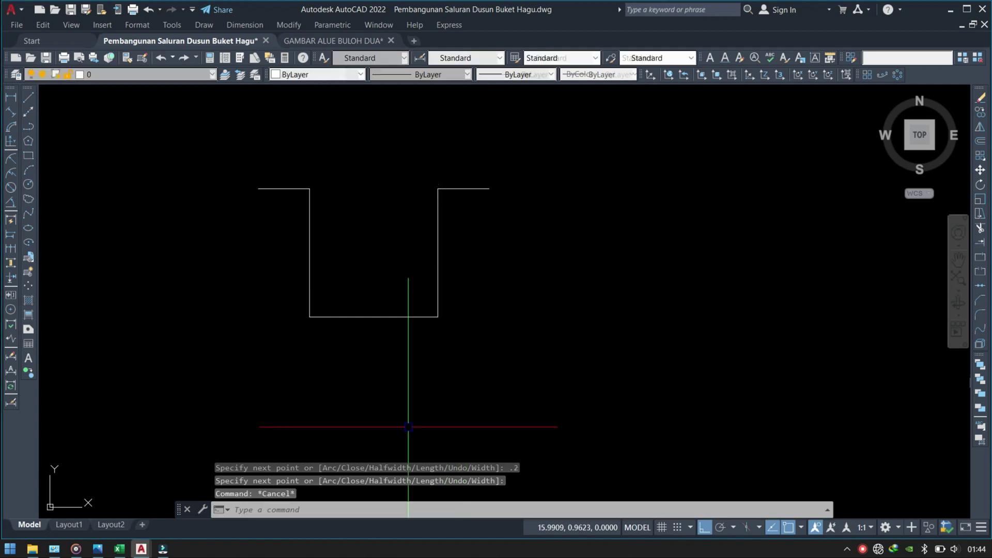
Step: Stretch the bottom-left and bottom-right corners 0.05 inward so both walls slope
click(336, 311)
click(273, 358)
text(s)
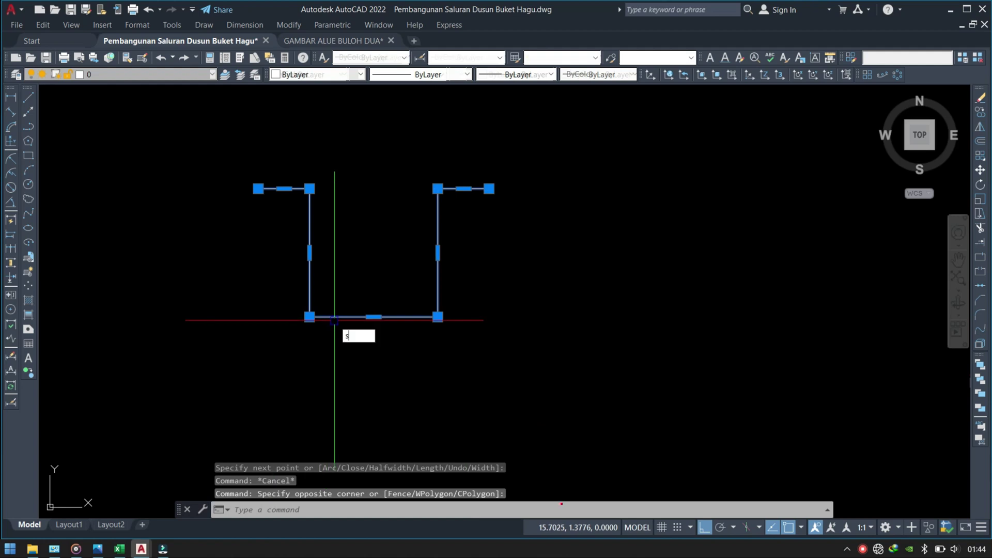
key(Return)
click(342, 359)
text(.)
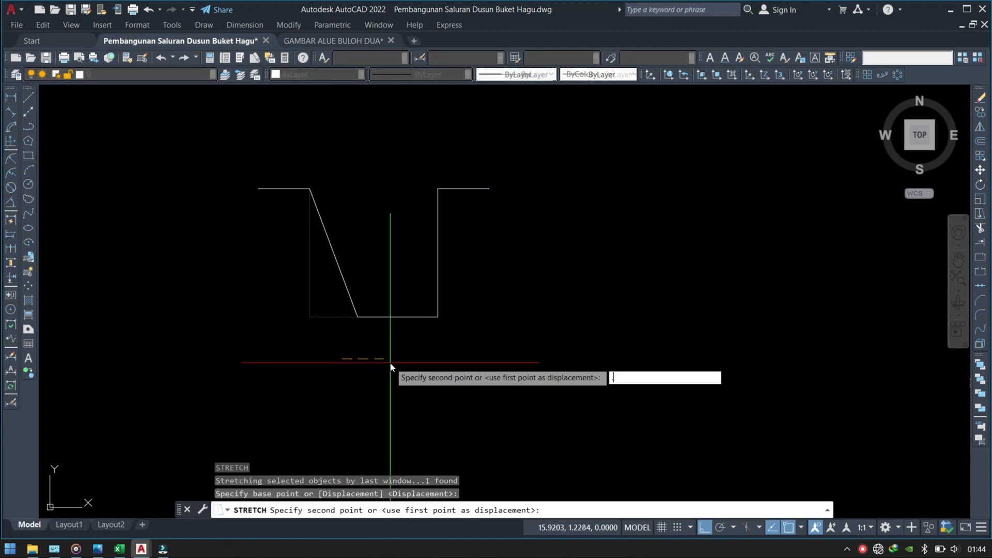
text(05)
key(Return)
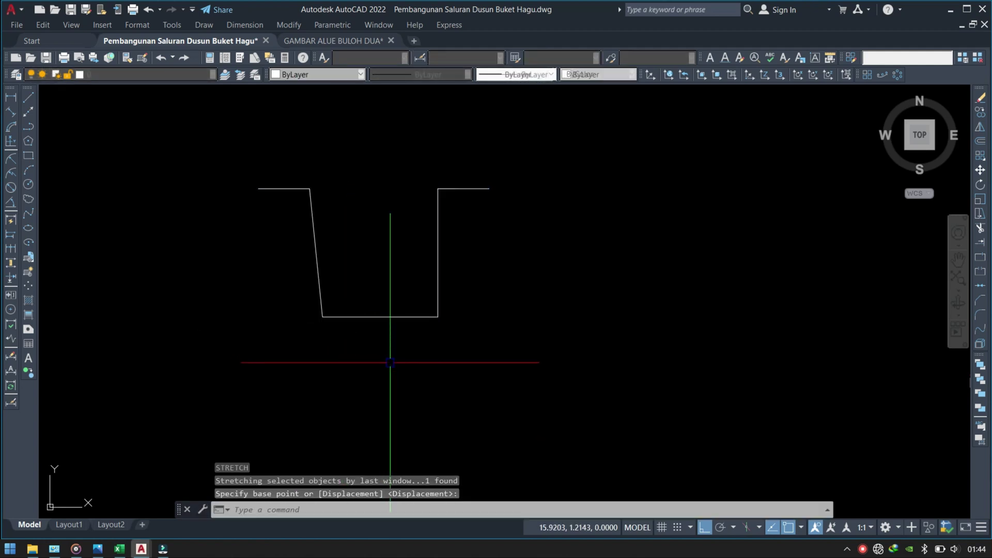
click(489, 274)
click(379, 388)
key(Return)
click(474, 367)
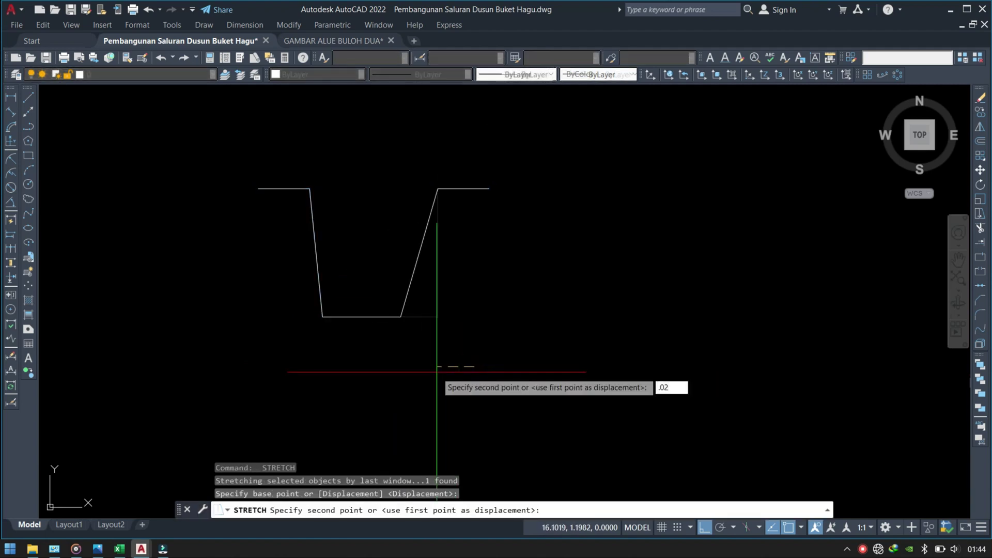
text(5)
key(Return)
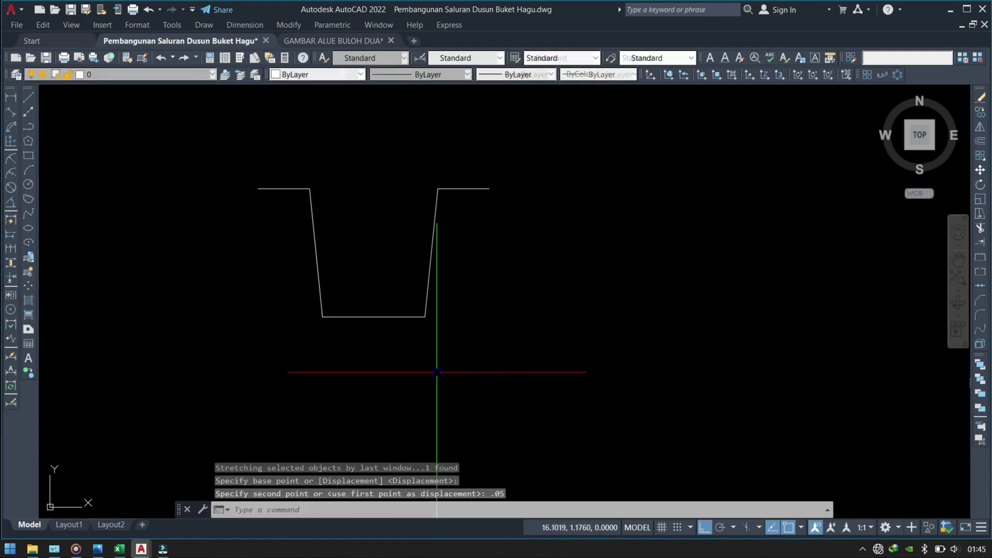
Step: Check the channel widths with linear dimensions, including the 0.5000 top width, without placing any
text(1dli)
key(Return)
click(323, 317)
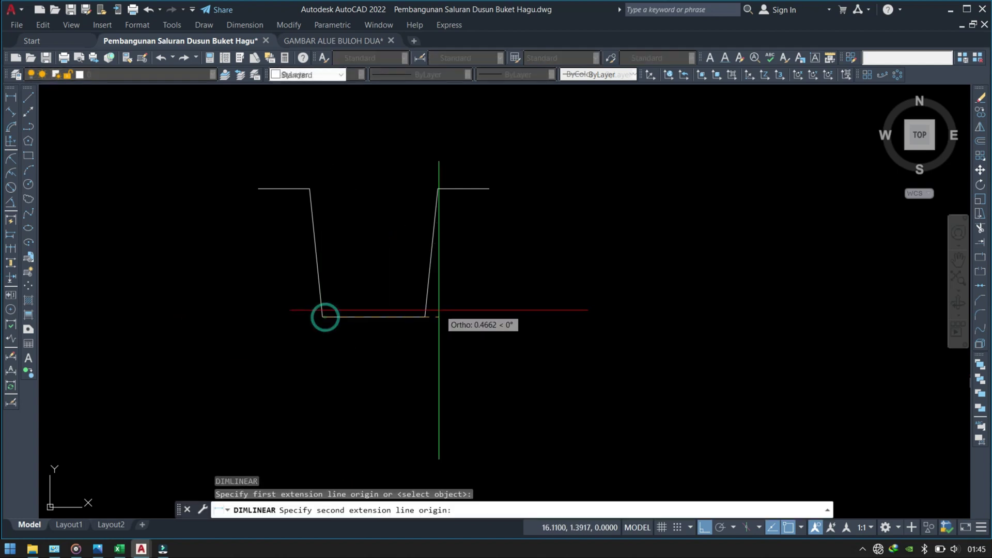
click(425, 317)
key(Escape)
text(1)
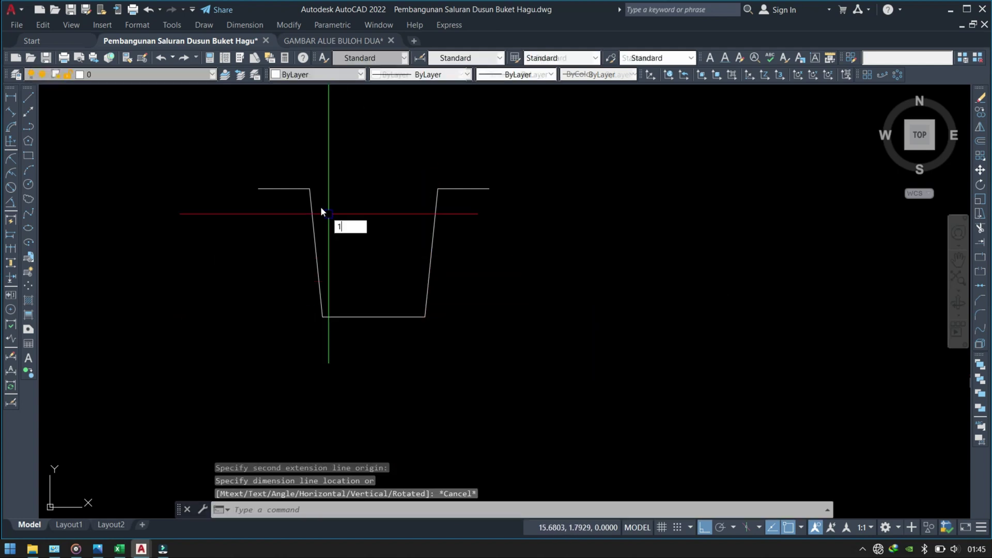
key(Return)
click(309, 190)
click(438, 188)
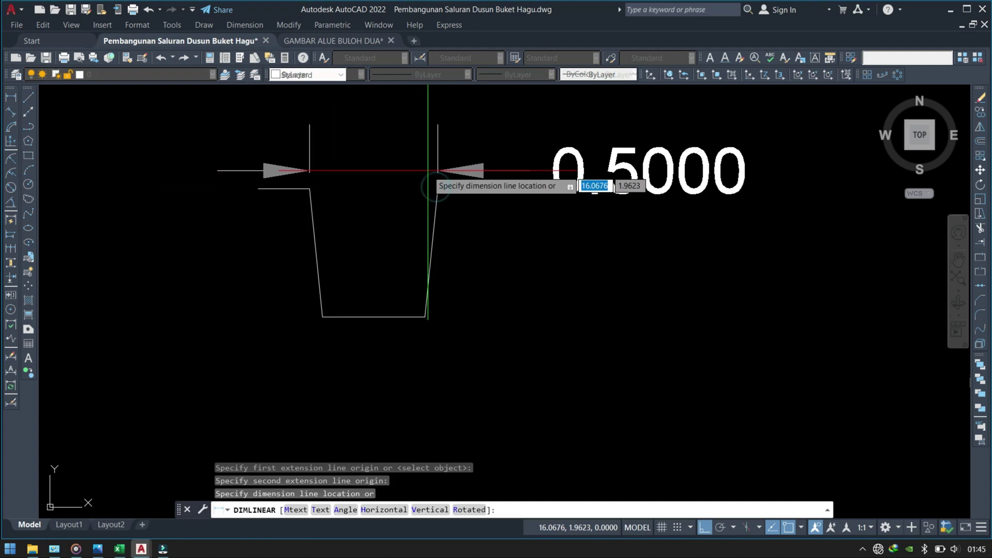
key(Escape)
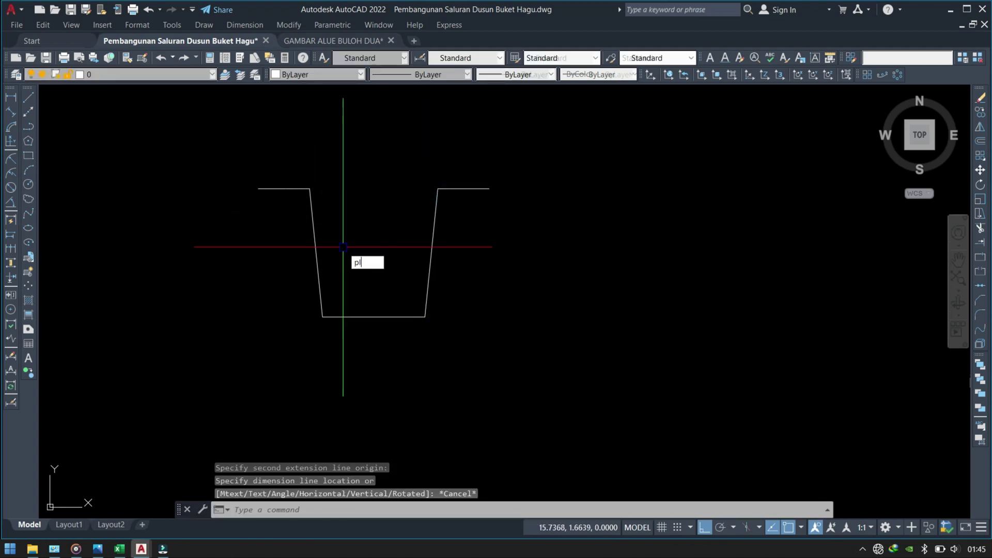
Step: Draw a closed outer outline from the left lip end: 0.5 down, 0.3 across, 0.9 wide
text(pl)
key(Return)
click(259, 188)
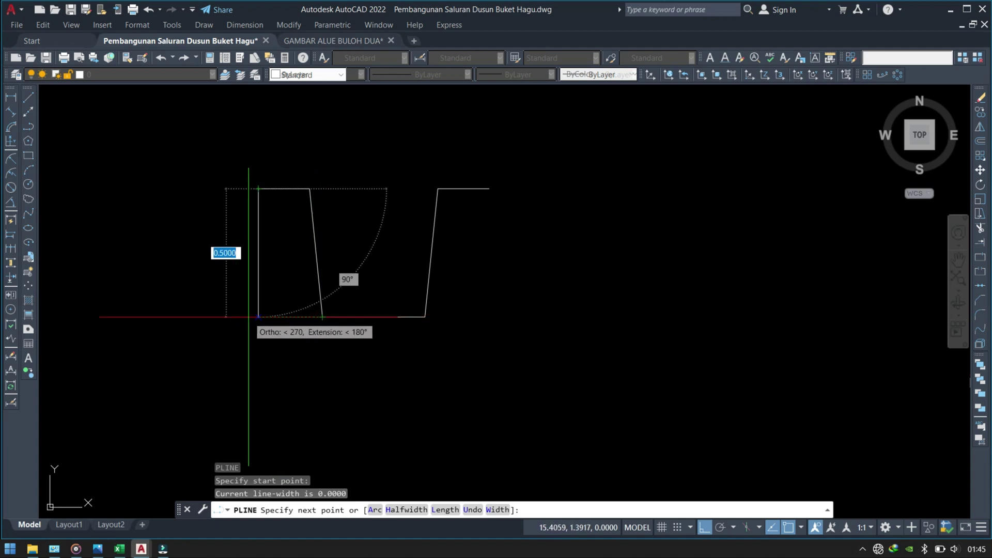
text(.5)
key(Return)
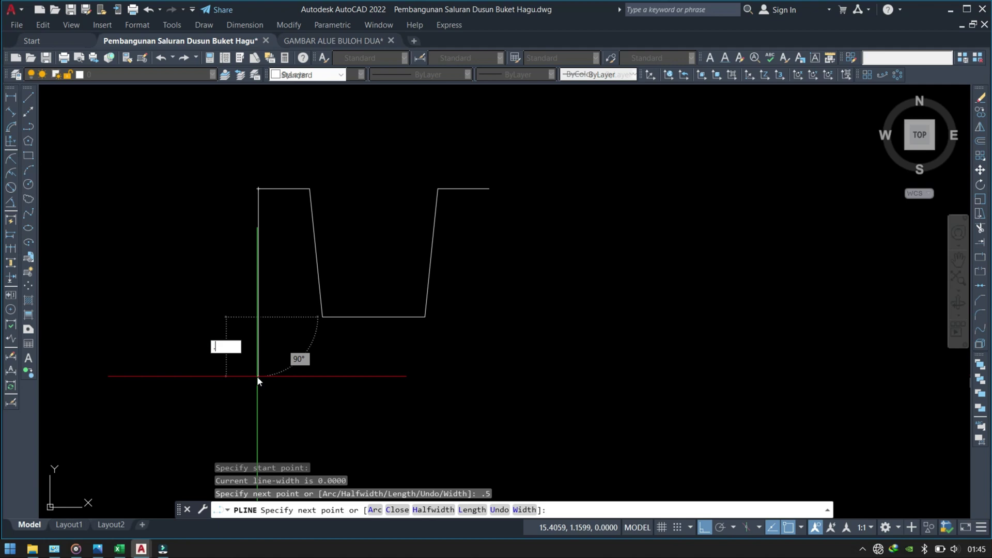
text(.3)
key(Return)
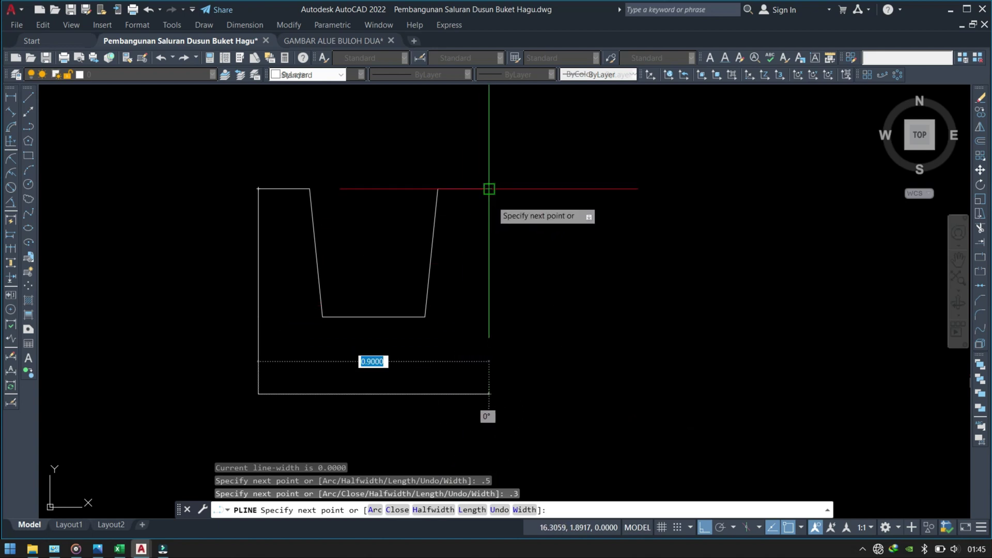
click(490, 362)
text(c)
key(Return)
text(pl)
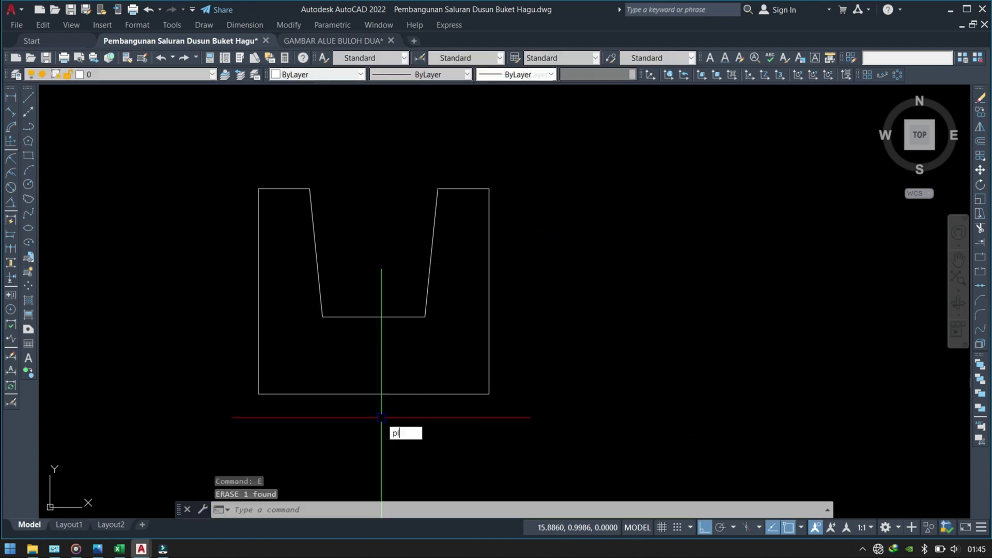
Step: Drop vertical lines from both lower trough corners down to the outer base
key(Return)
click(322, 317)
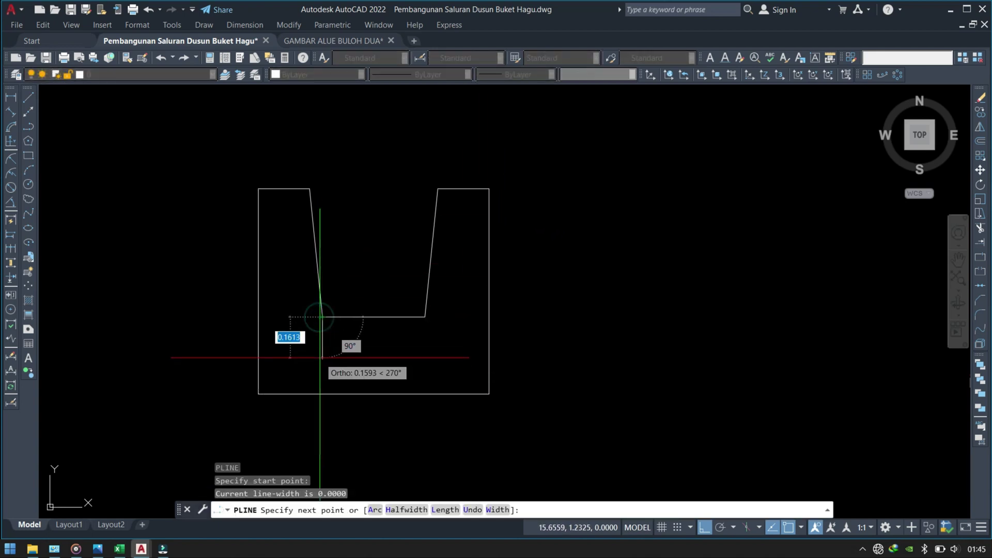
click(323, 394)
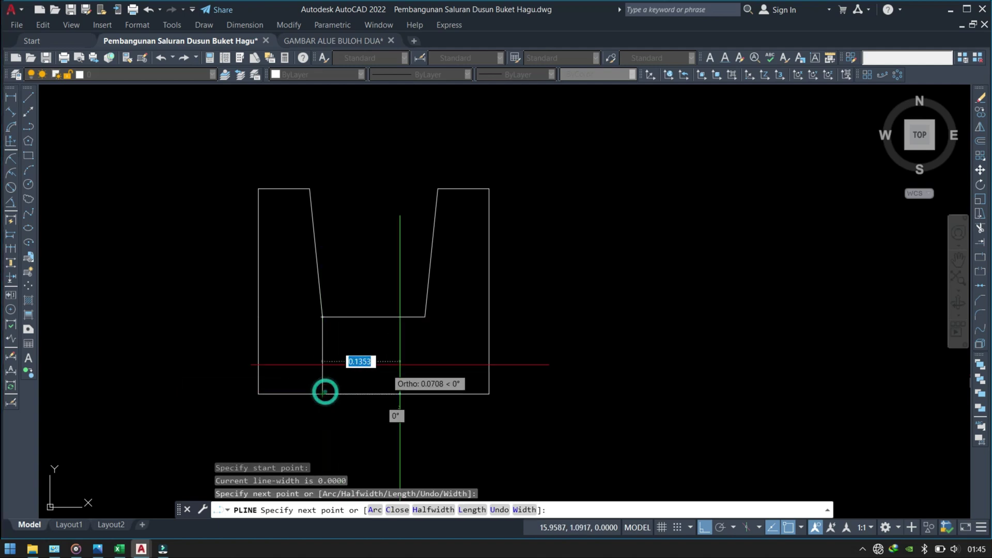
key(Return)
key(Return)
click(424, 317)
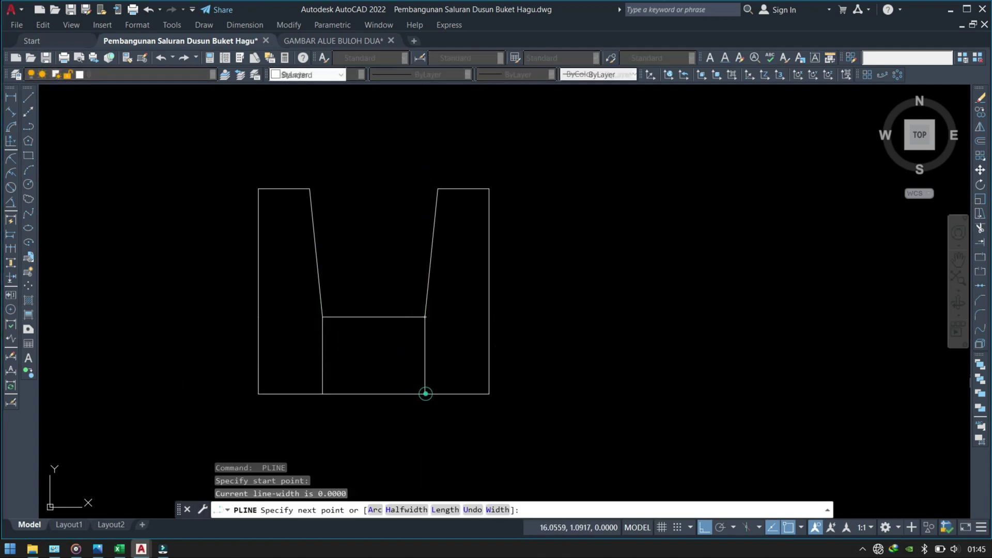
click(424, 393)
key(Return)
Step: Offset the channel outline 0.1 toward the inside
text(r)
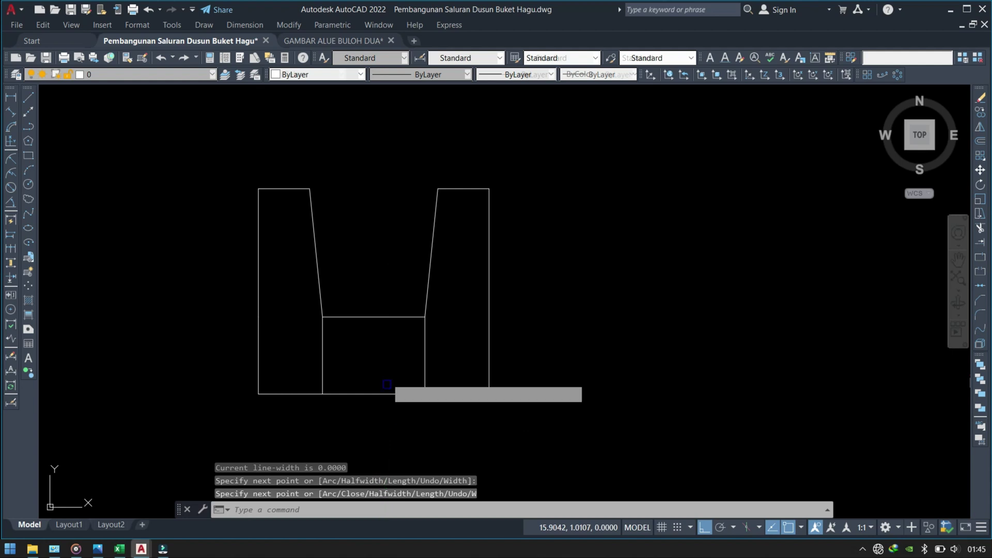
key(Return)
click(382, 411)
key(Escape)
middle_drag(371, 390, 405, 357)
text(o)
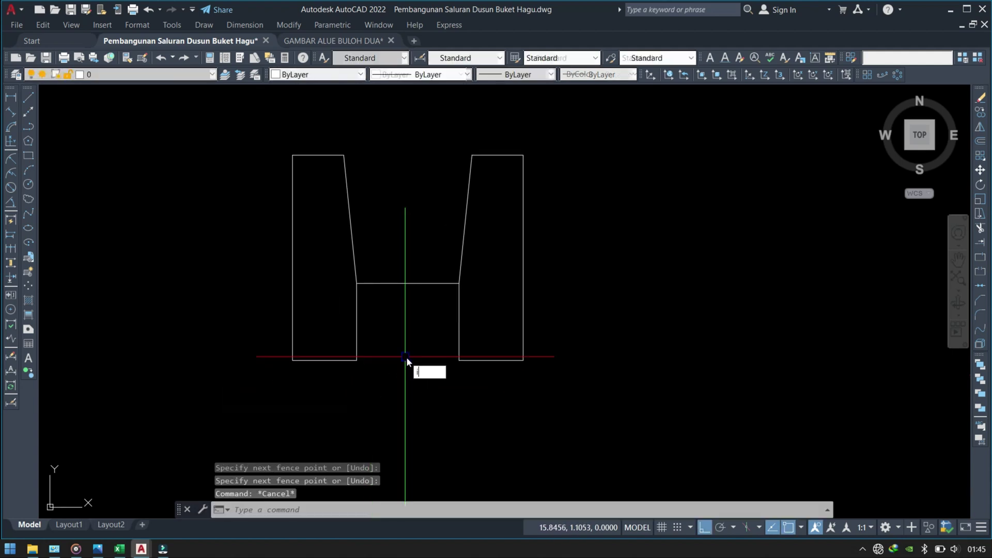
key(Escape)
text(o)
key(Return)
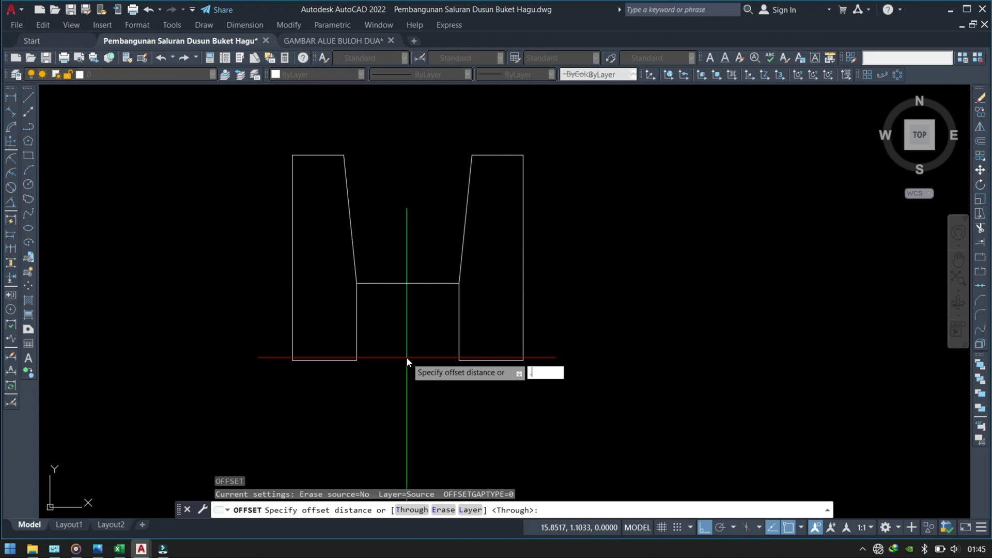
text(1)
key(Return)
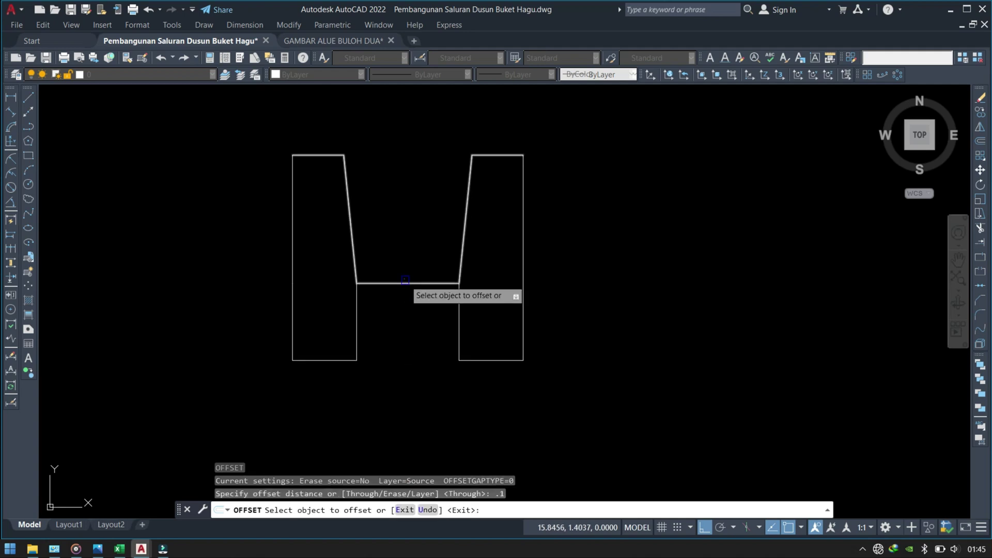
click(406, 287)
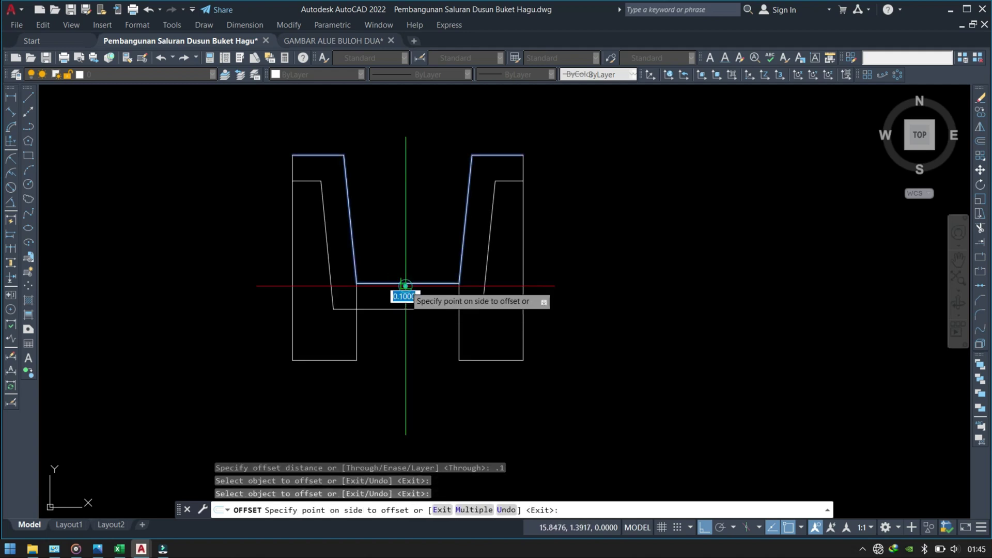
click(405, 327)
key(Escape)
Step: Erase the left and right inner sloped lines created by the offset
middle_drag(398, 350, 421, 367)
key(Return)
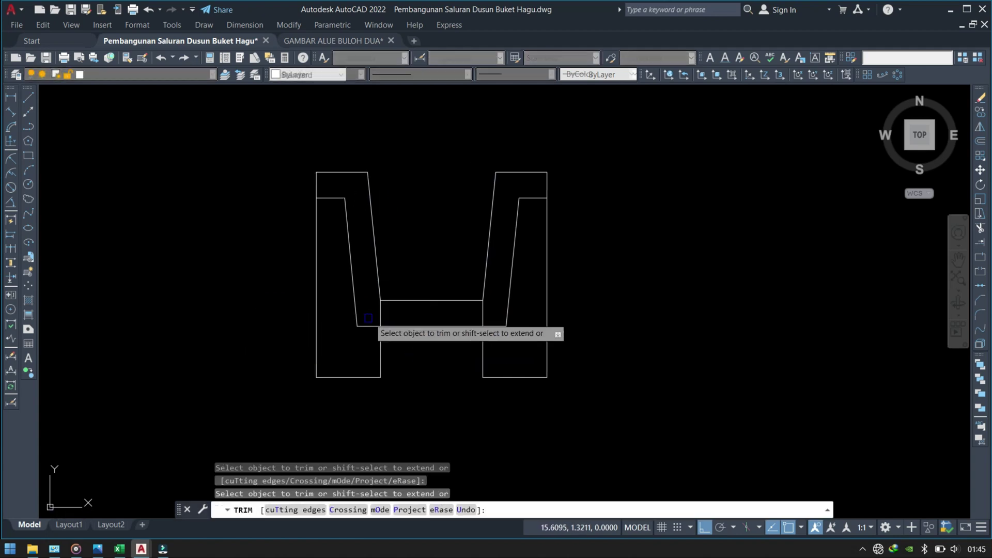
key(Escape)
click(359, 290)
text(e)
key(Return)
key(Return)
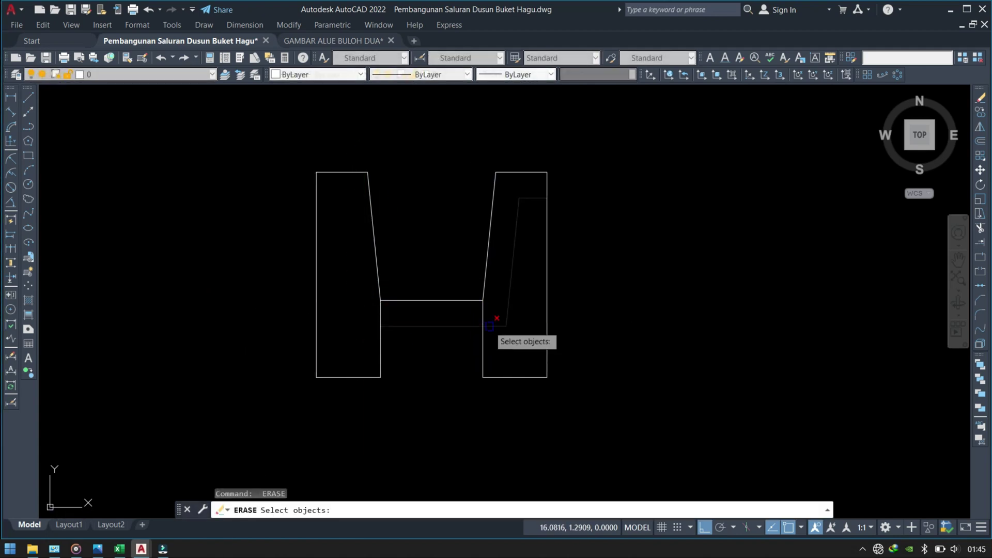
key(Escape)
key(Return)
key(Escape)
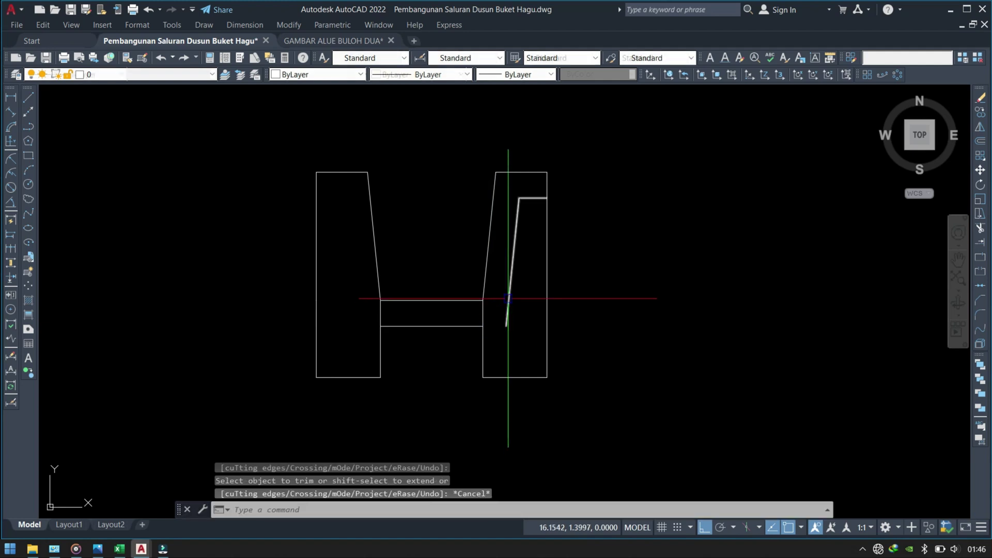
click(510, 298)
text(e)
key(Return)
key(Escape)
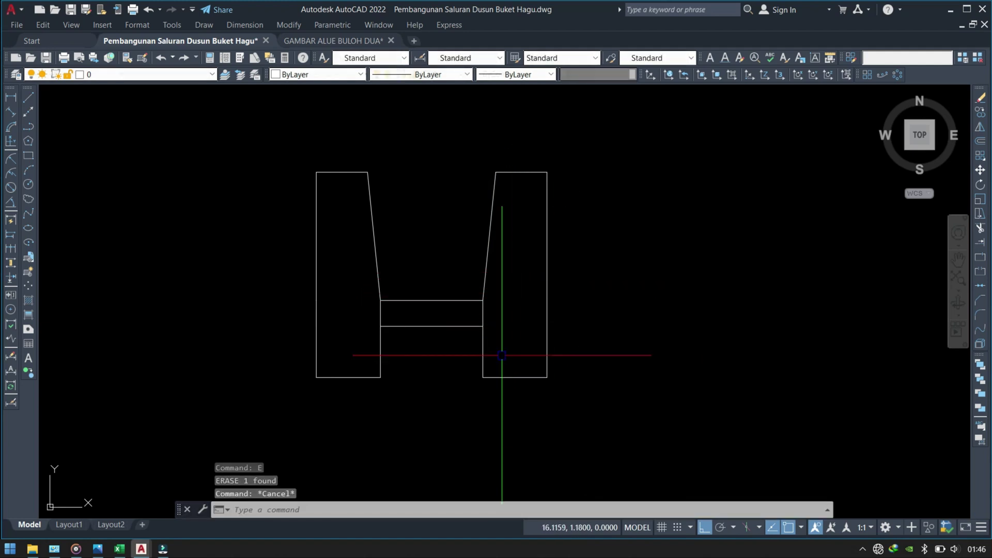
Step: Fence-trim the two short inner verticals, leaving a clean section outline
middle_drag(468, 342, 443, 316)
key(Return)
scroll(476, 294, up, 2)
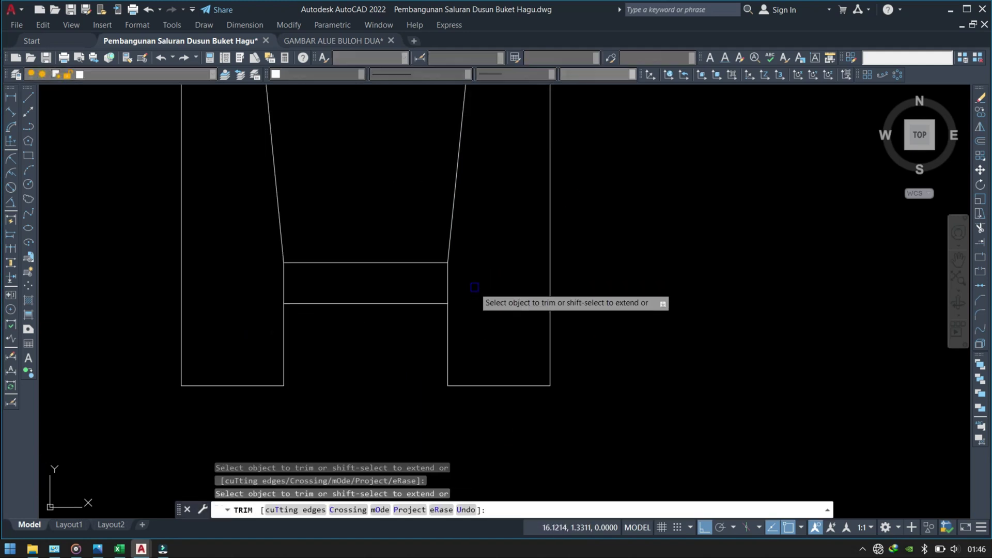
click(476, 281)
click(288, 284)
key(Return)
key(Escape)
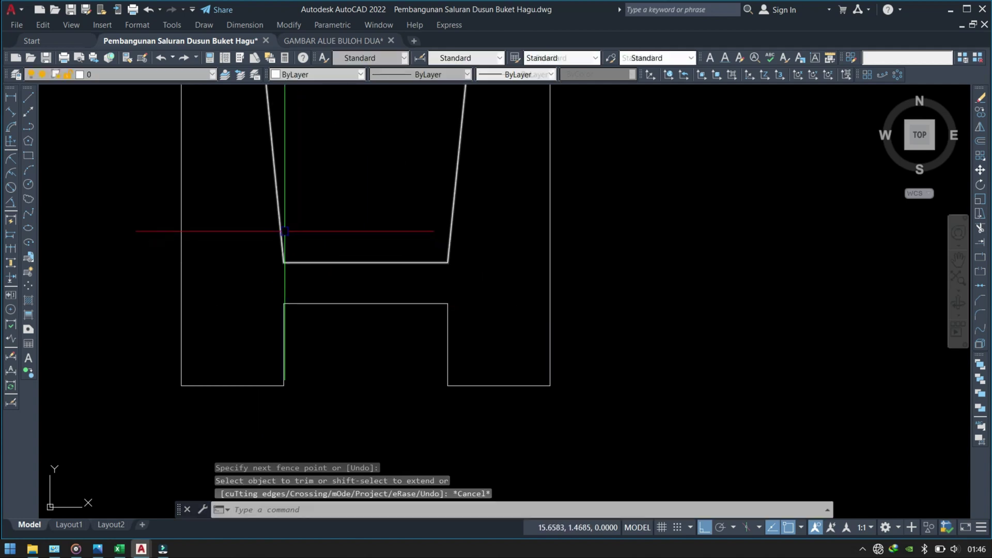
scroll(250, 318, down, 2)
middle_drag(516, 343, 624, 418)
key(Escape)
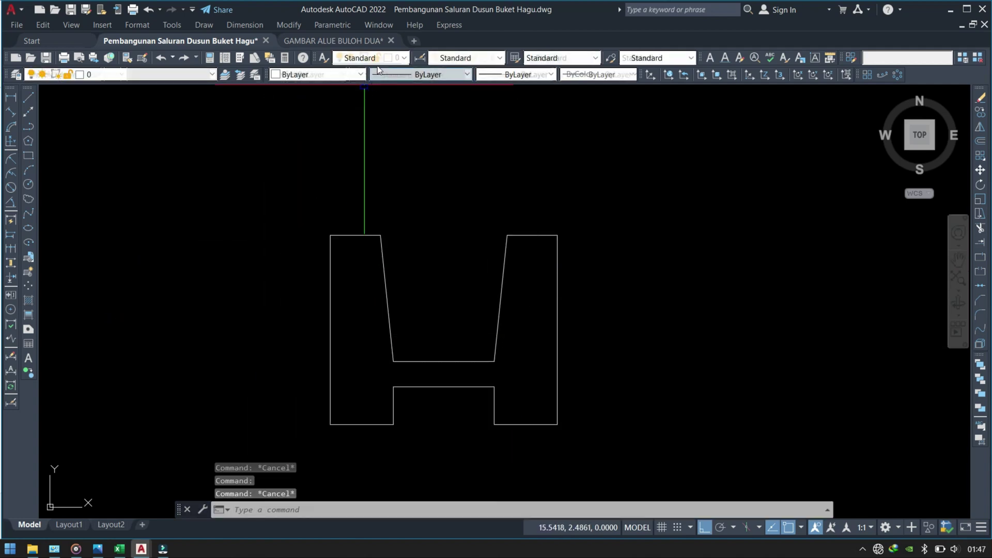
Step: Make dimension style 100 and layer Dim current
click(470, 59)
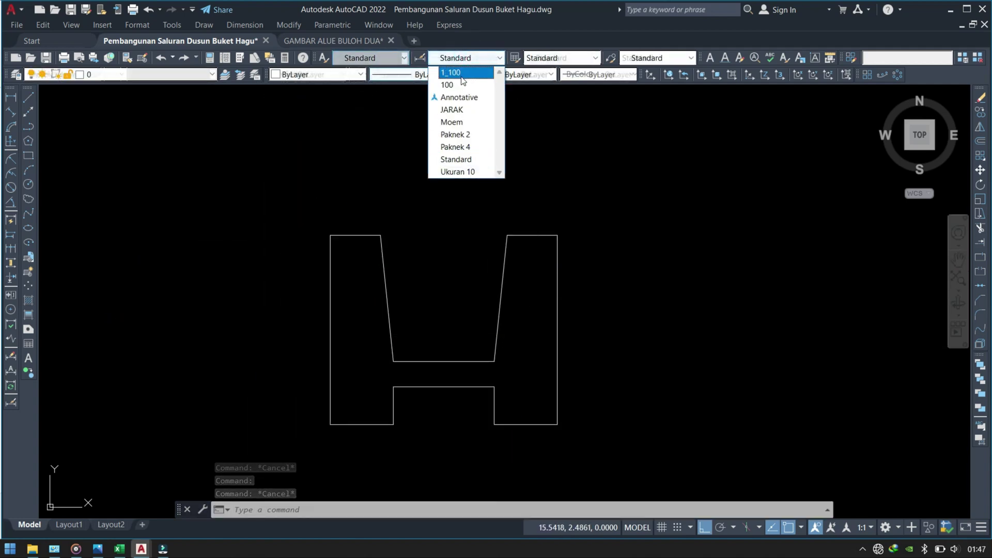
click(461, 85)
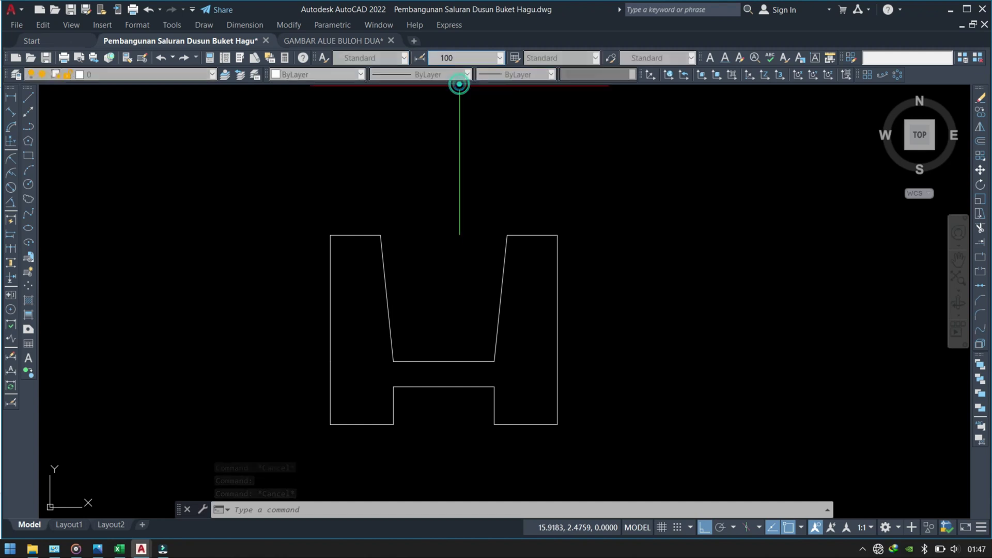
click(179, 77)
scroll(107, 265, down, 1)
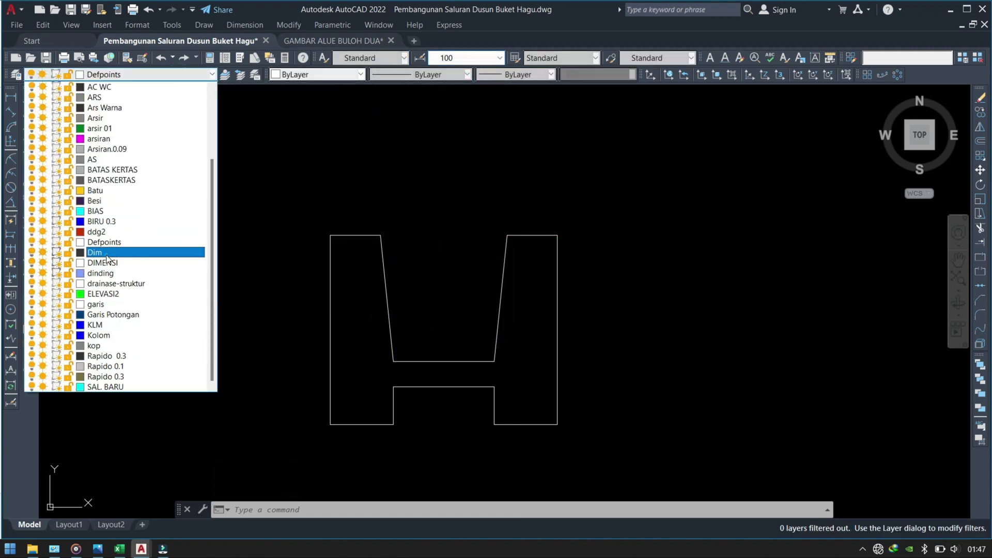
click(107, 253)
Step: Dimension the top of the section as a 20-50-20 chain
key(Return)
click(328, 237)
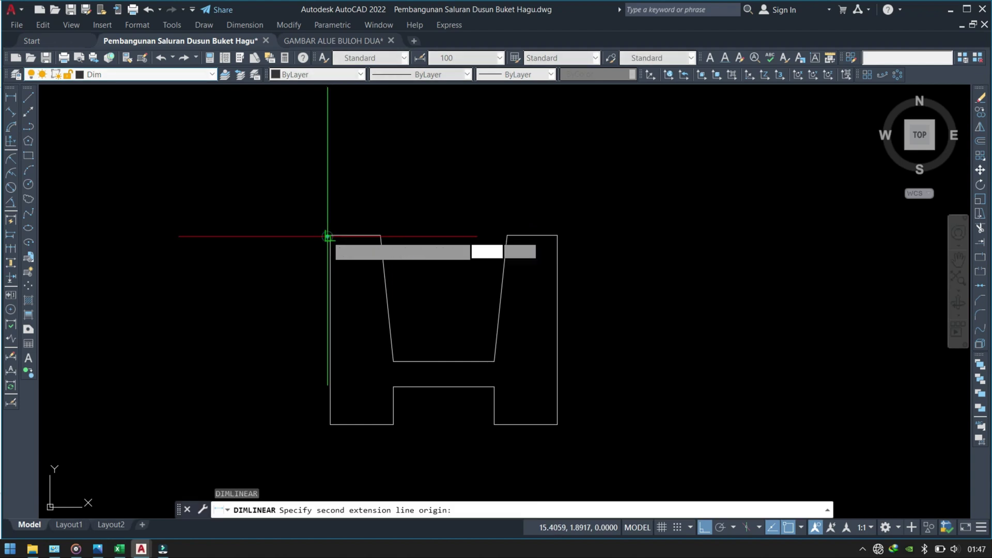
click(381, 236)
scroll(401, 181, up, 3)
scroll(392, 188, up, 1)
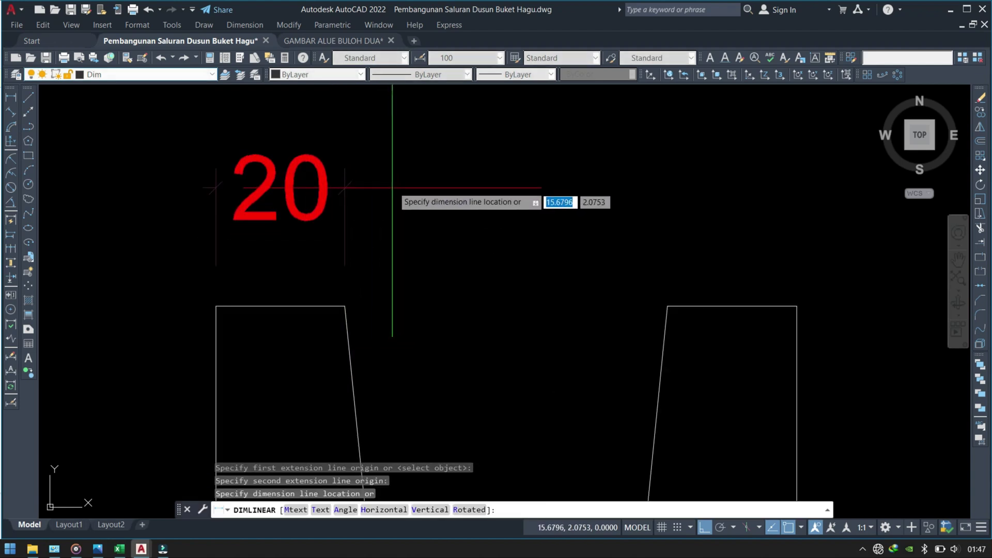
click(392, 187)
scroll(382, 207, down, 4)
text(e)
key(Return)
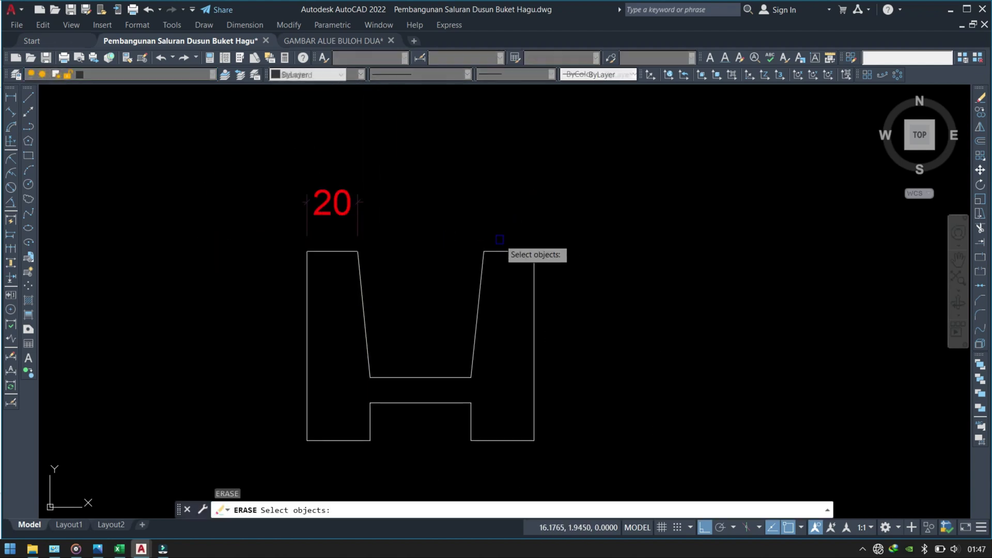
click(351, 210)
key(Escape)
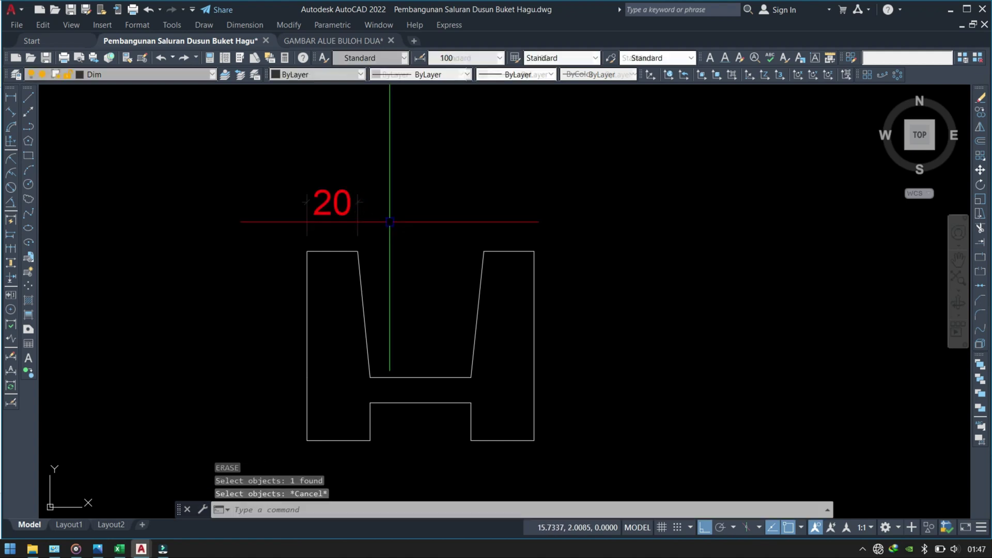
text(3)
key(Return)
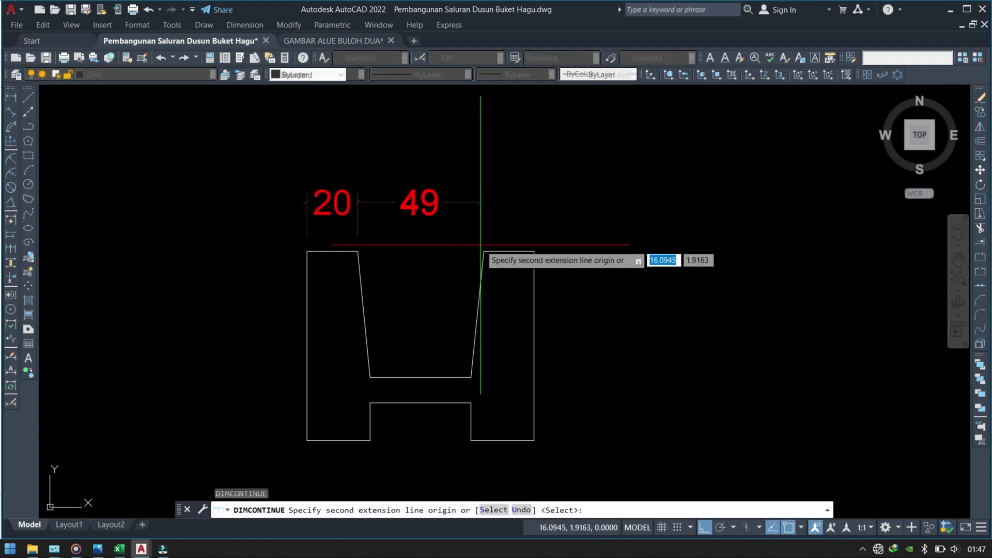
click(534, 252)
key(Escape)
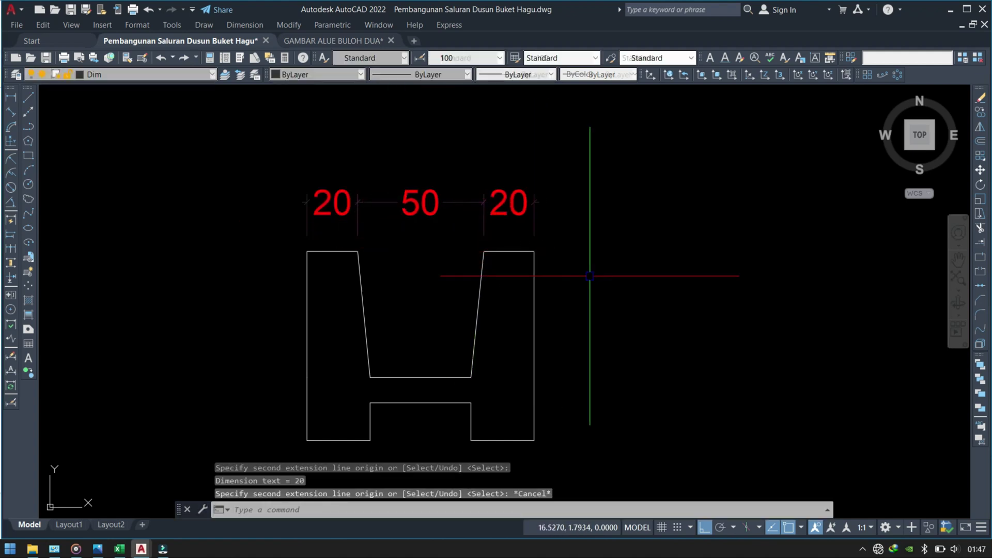
Step: Dimension the right side with a vertical 50 to the floor and 25 to the base
click(534, 252)
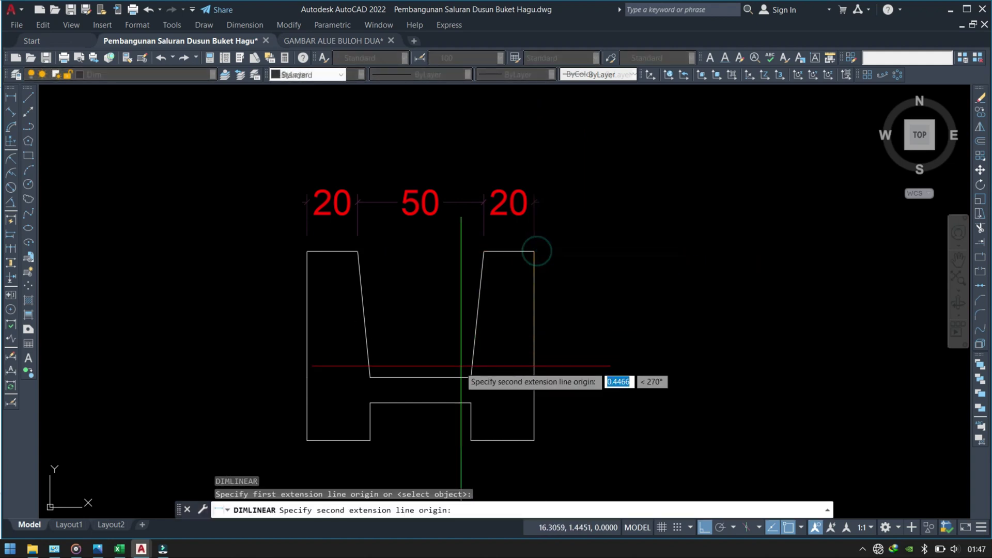
click(548, 375)
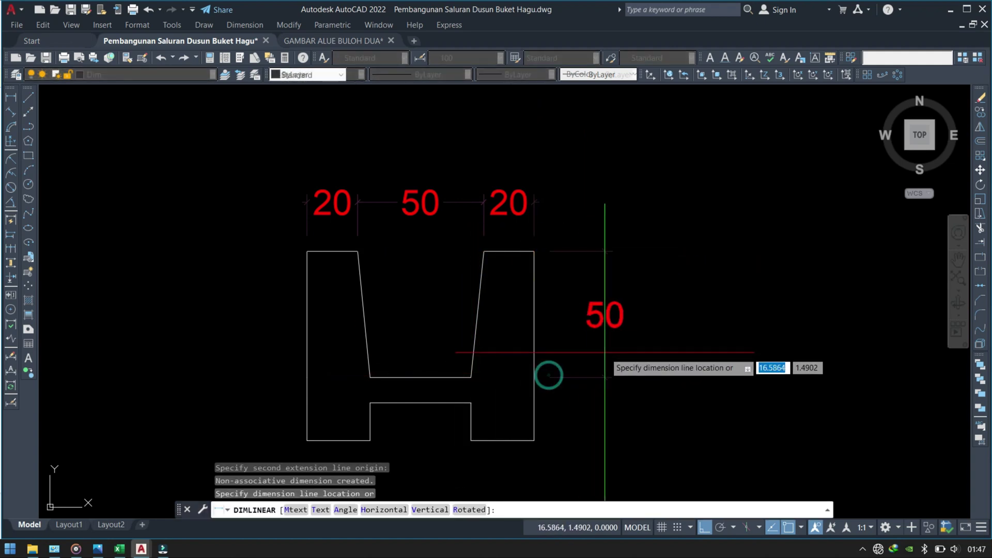
click(598, 362)
middle_drag(614, 380, 594, 366)
text(dco)
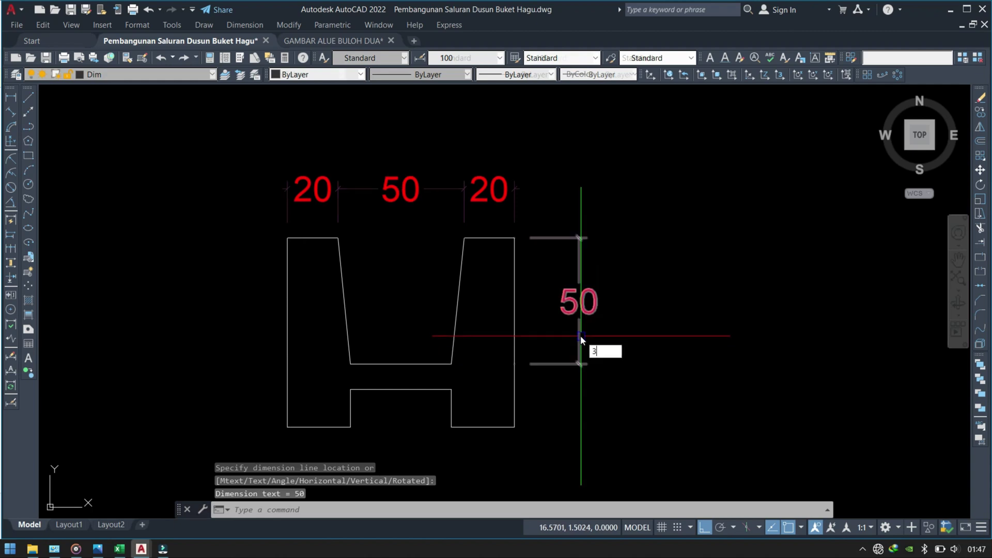
key(Return)
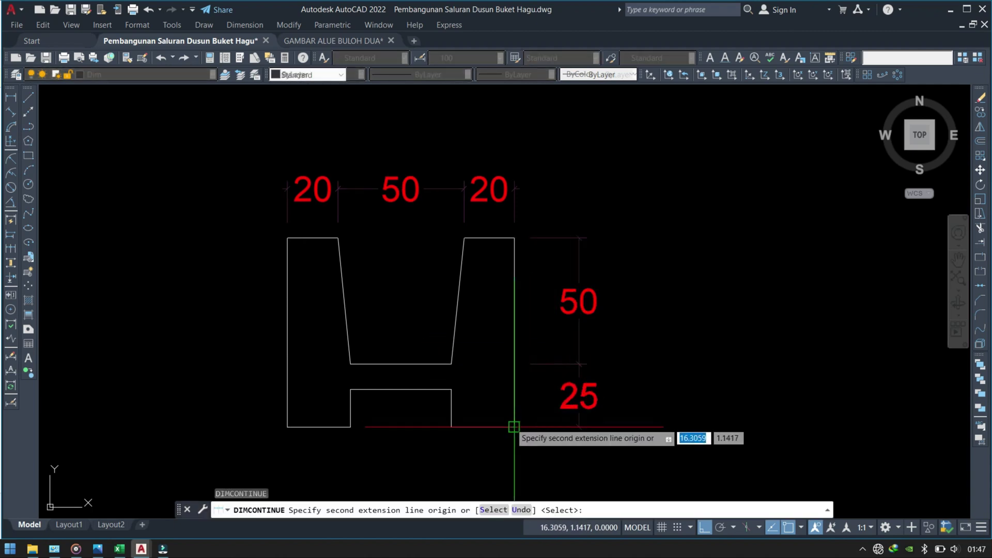
click(514, 426)
key(Escape)
Step: Dimension the bottom as a 25-40-25 chain under the legs and notch
middle_drag(450, 409, 425, 363)
text(dli)
key(Return)
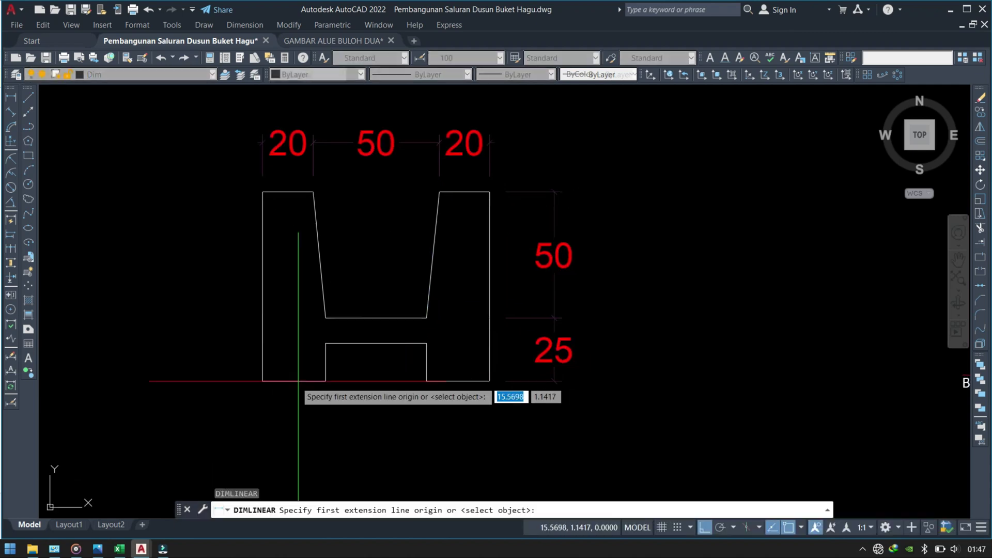
click(263, 382)
click(325, 381)
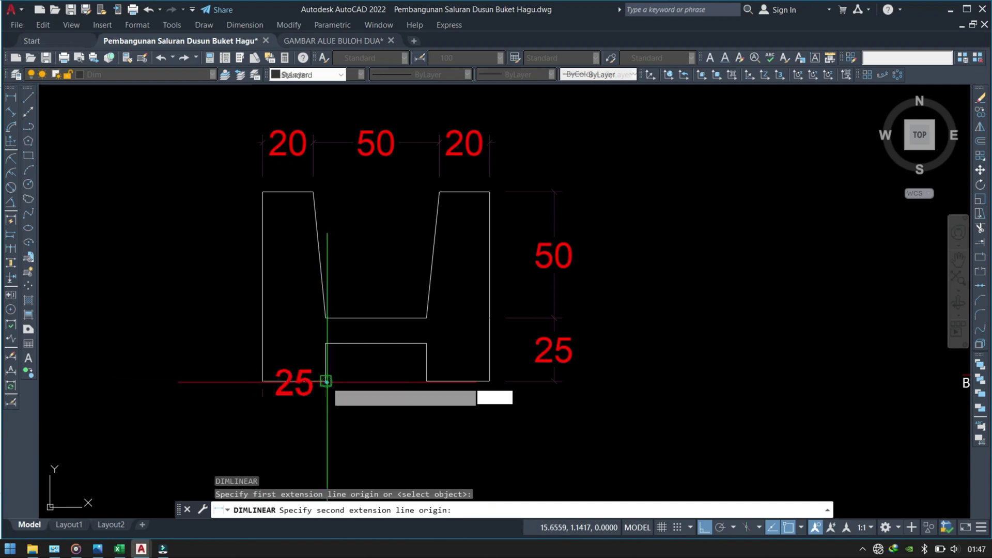
click(325, 415)
middle_drag(398, 412, 369, 391)
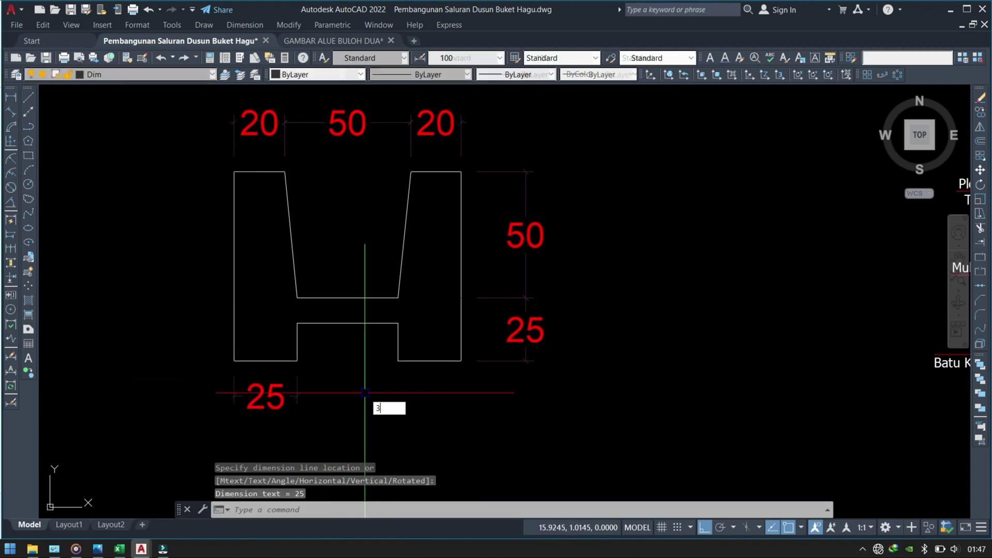
text(co)
key(Return)
click(398, 360)
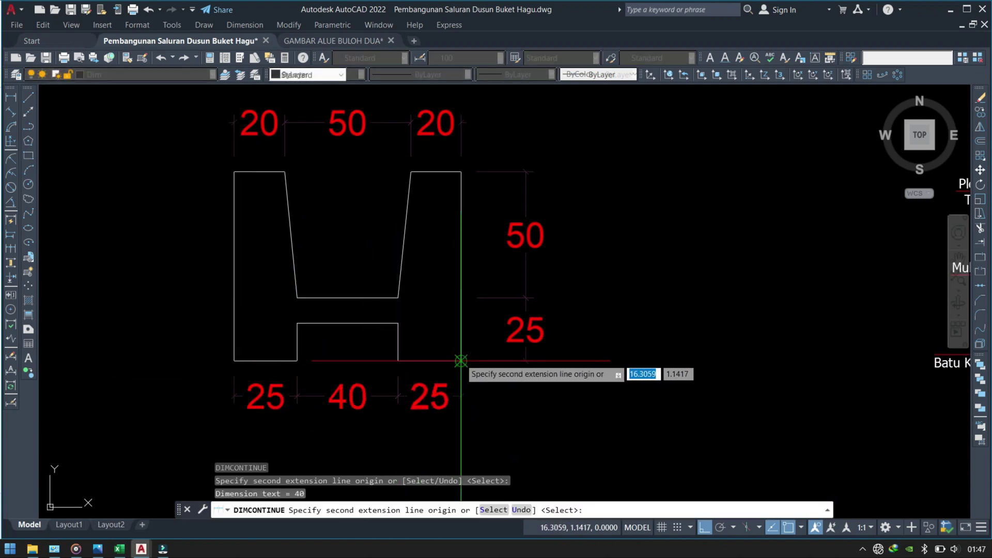
click(461, 361)
key(Escape)
Step: Dimension the left side with a vertical 50 and a 10 for the floor slab
text(dli)
key(Return)
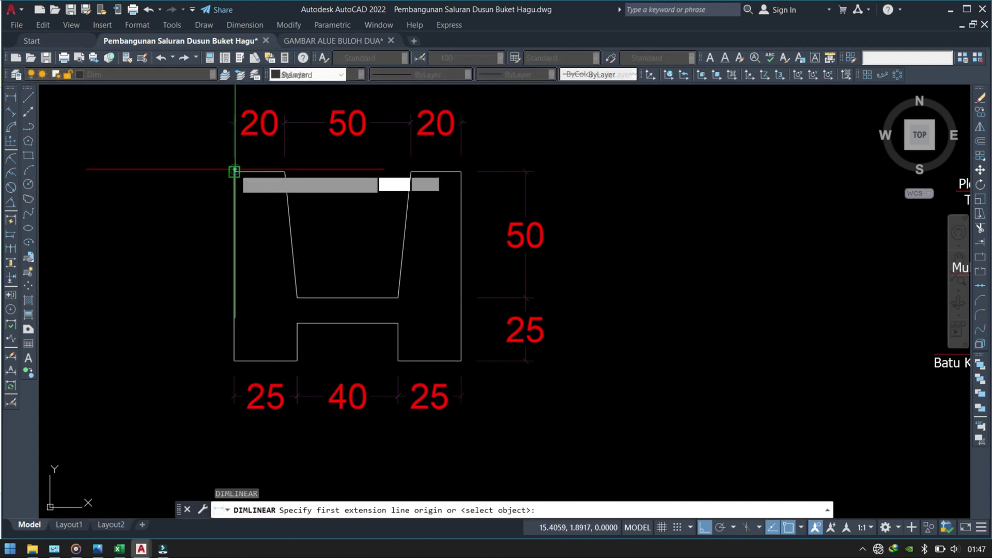
click(234, 171)
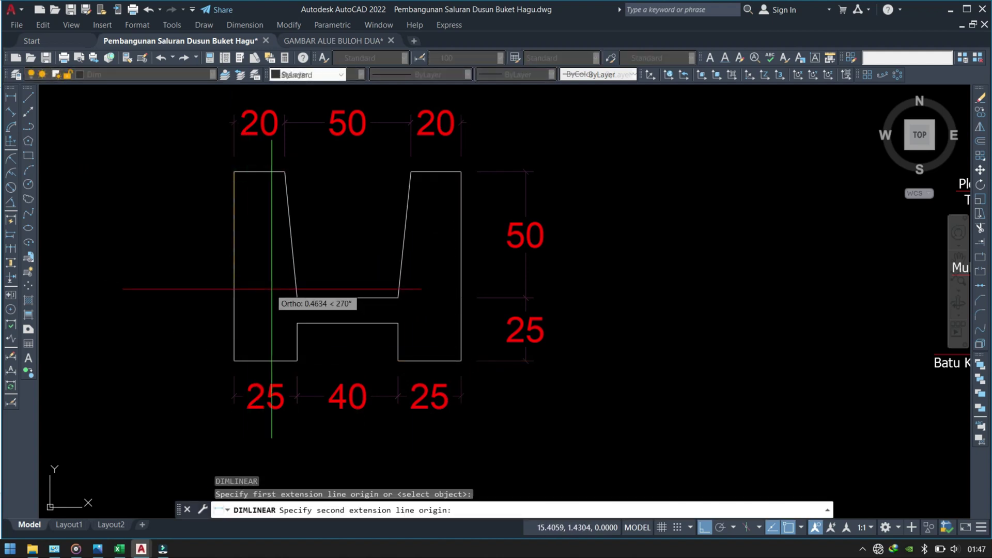
click(234, 298)
click(186, 290)
middle_drag(200, 357, 222, 337)
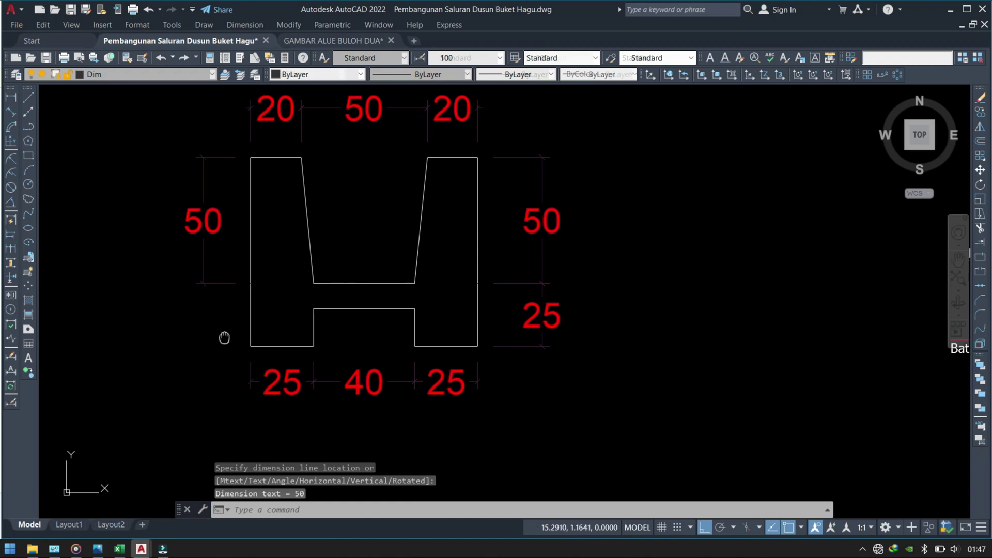
text(dco)
key(Return)
click(309, 302)
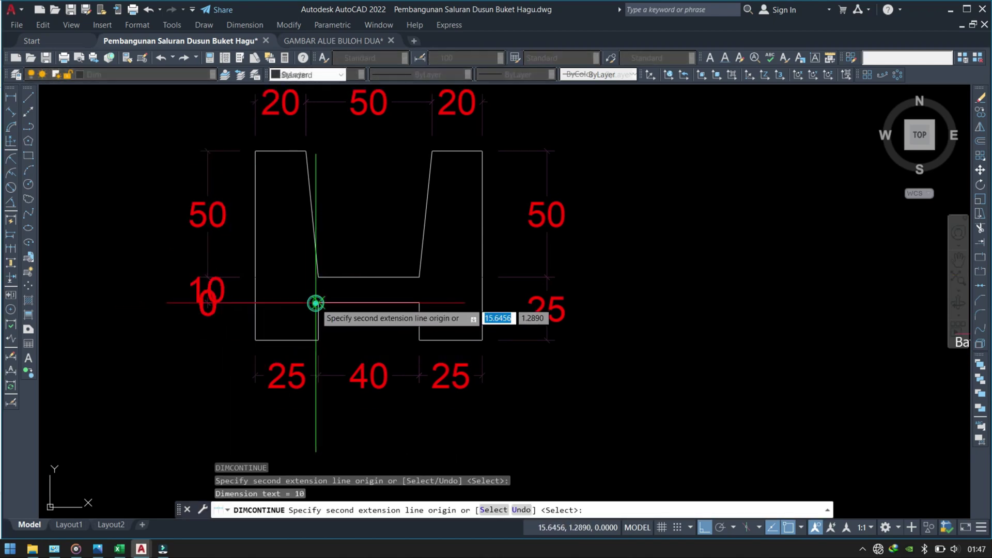
Step: Scale the title-block frame by 0.1 about its top-left corner
key(Escape)
key(ctrl+z)
key(ctrl+z)
click(688, 155)
click(411, 336)
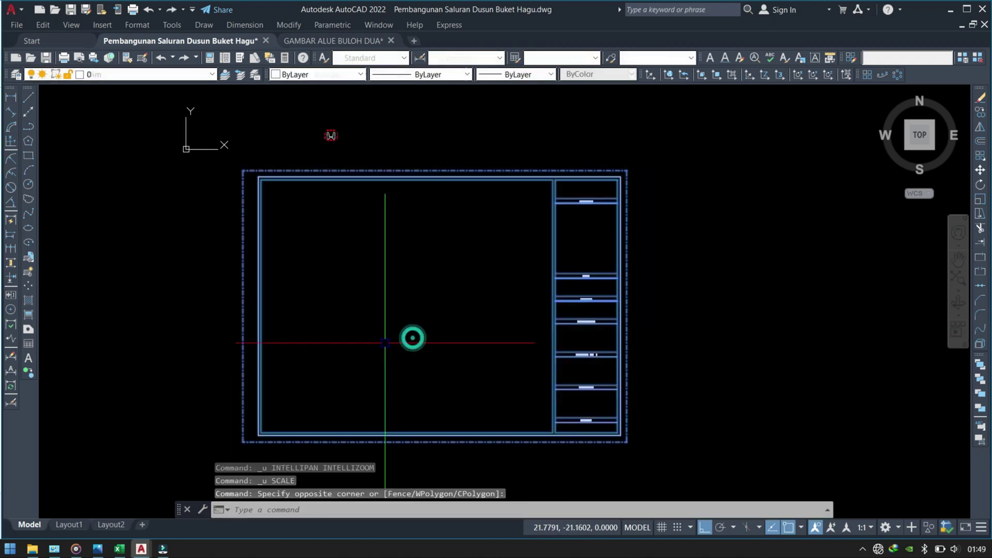
text(sc)
key(Return)
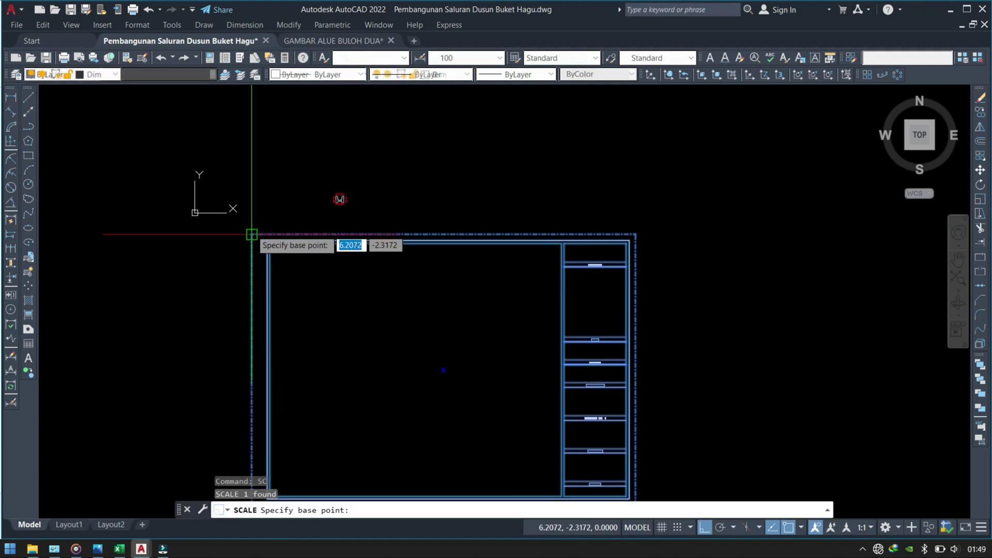
click(251, 232)
text(.1)
key(Return)
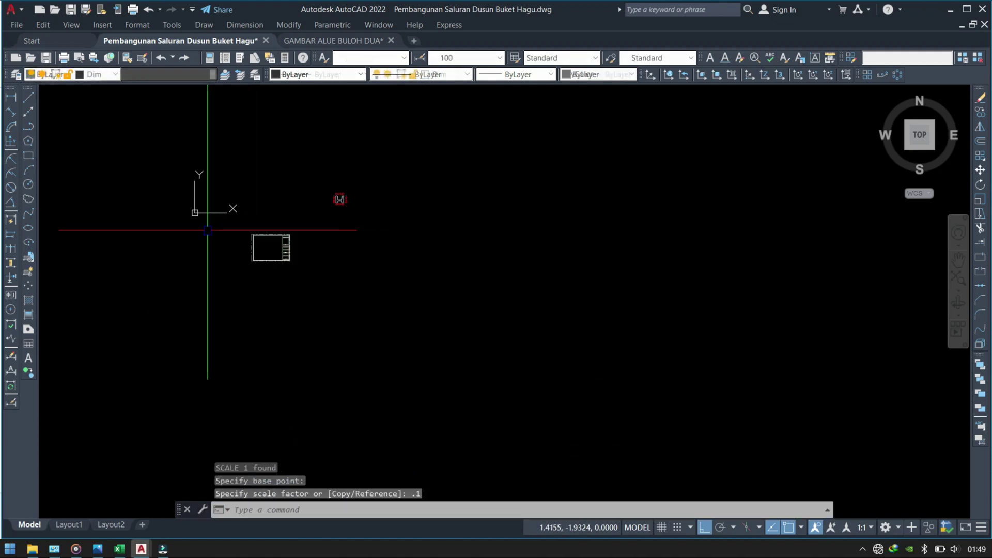
Step: Move the shrunken frame, with Ortho off, so it surrounds the channel cross-section
scroll(247, 236, up, 2)
click(332, 199)
click(260, 292)
scroll(241, 176, up, 2)
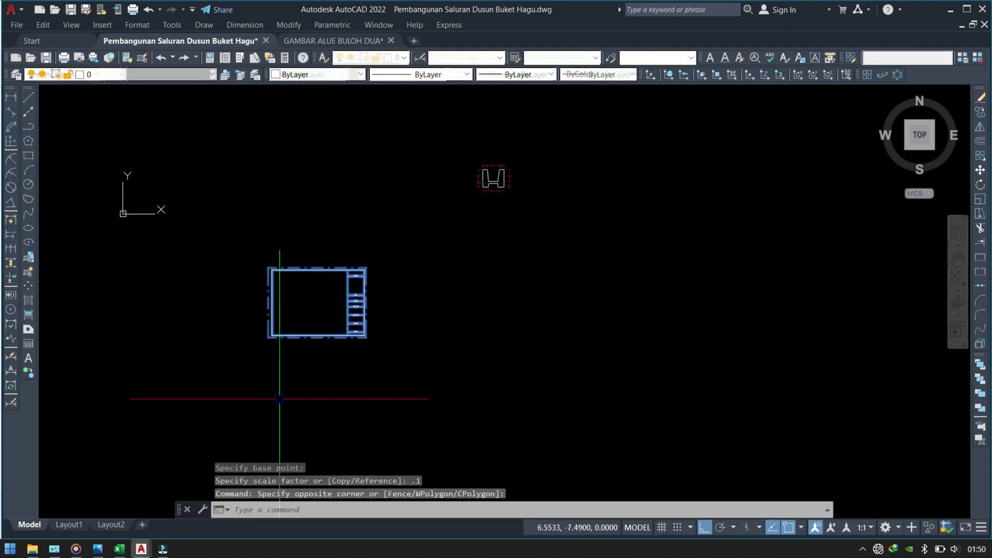
text(m)
key(Return)
click(332, 327)
middle_drag(376, 276, 394, 365)
key(F8)
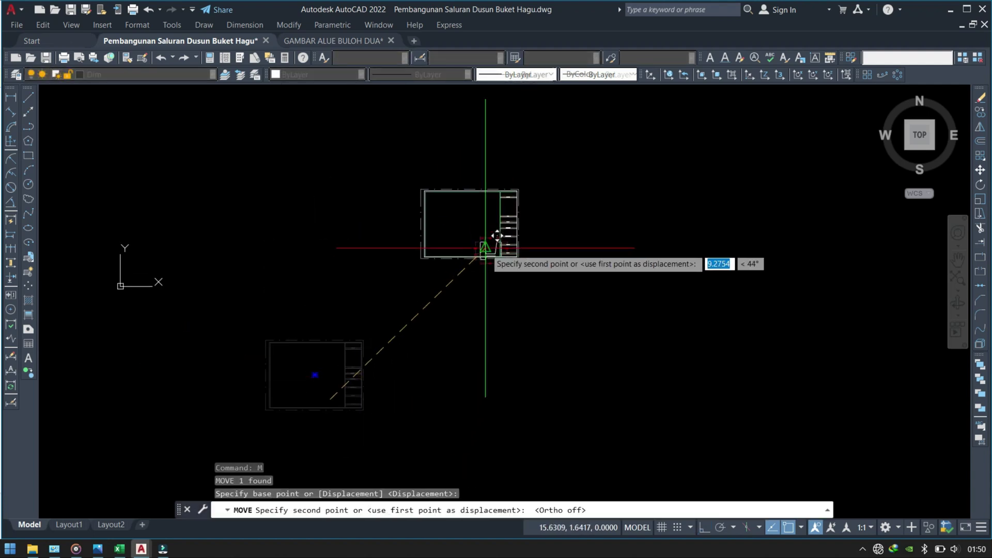
scroll(523, 273, up, 2)
key(Escape)
scroll(515, 283, up, 3)
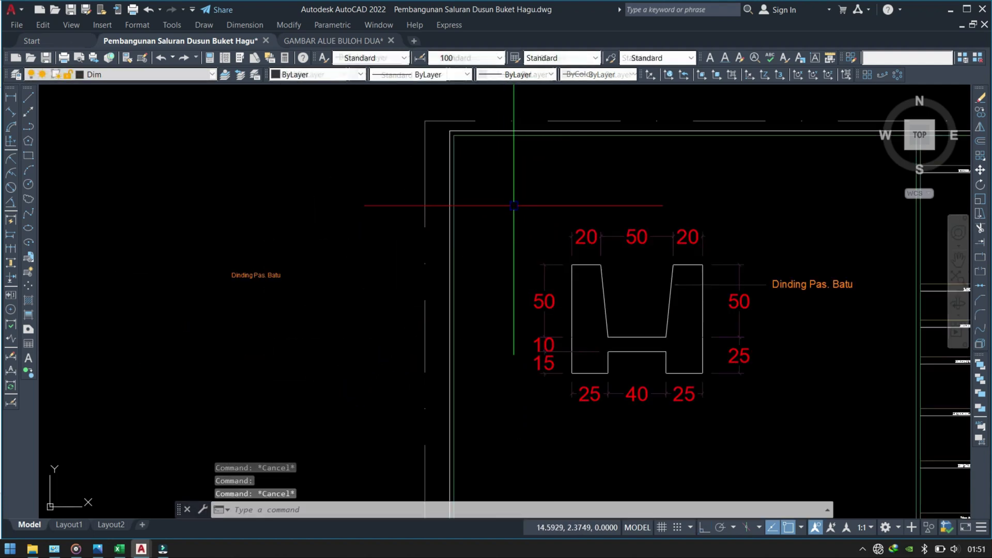
Step: Edit the 100 dimension style's text settings, setting text height to 0.03
text(d)
key(Return)
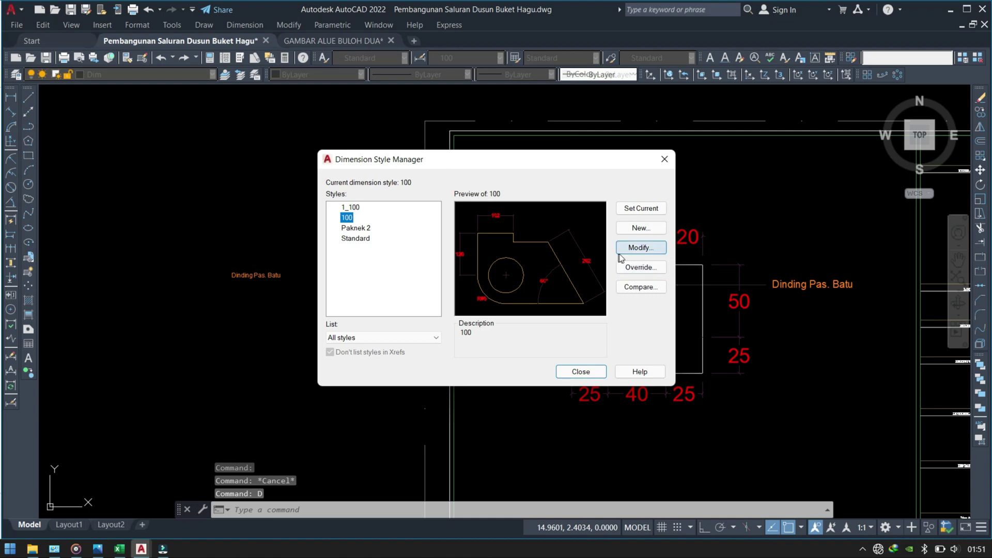
key(alt+m)
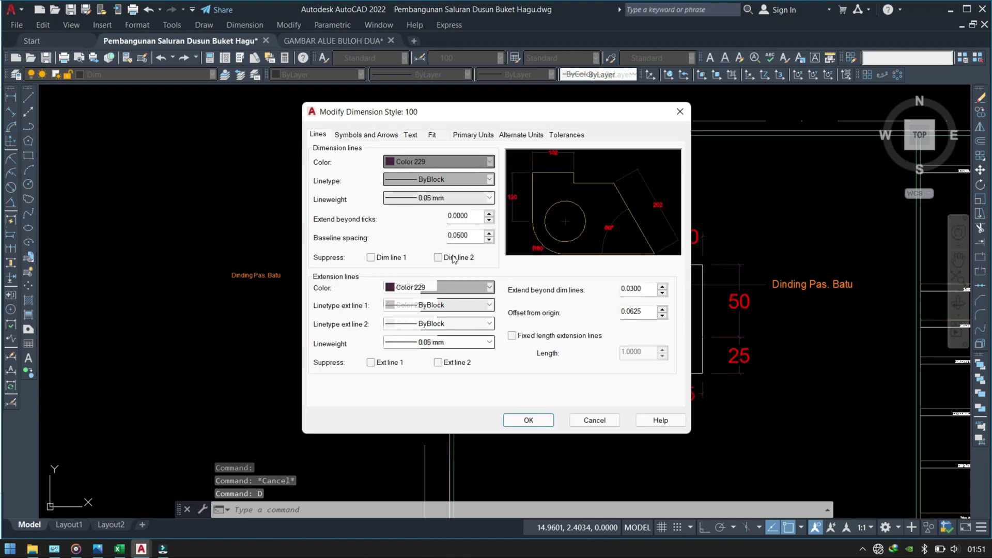
click(411, 134)
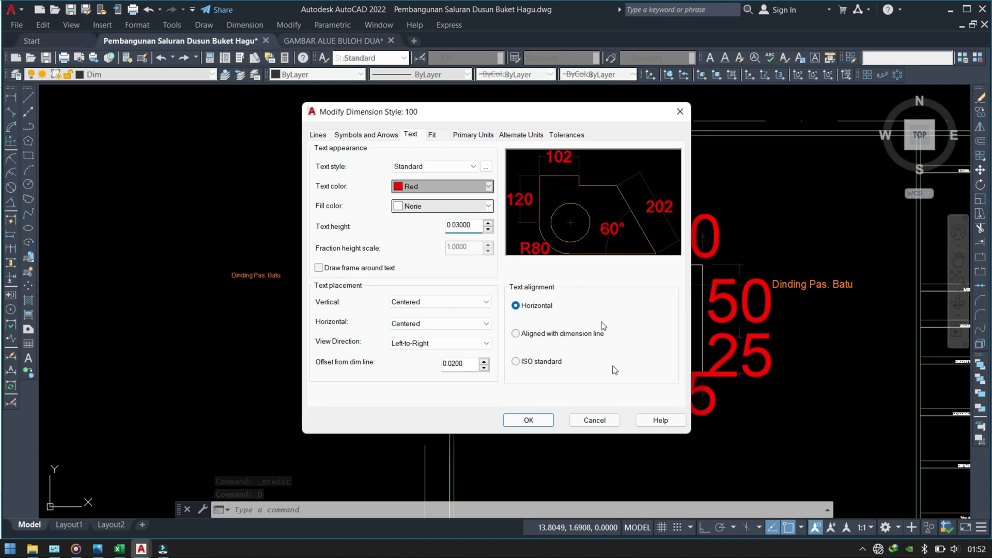
click(539, 417)
Step: Finish the copied leader label and reposition its leader end point
click(572, 373)
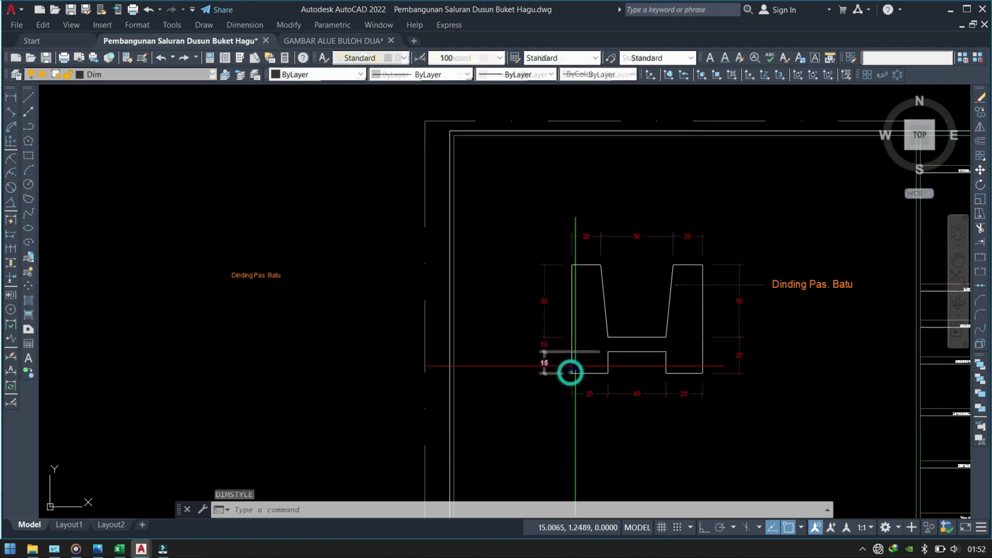
key(Escape)
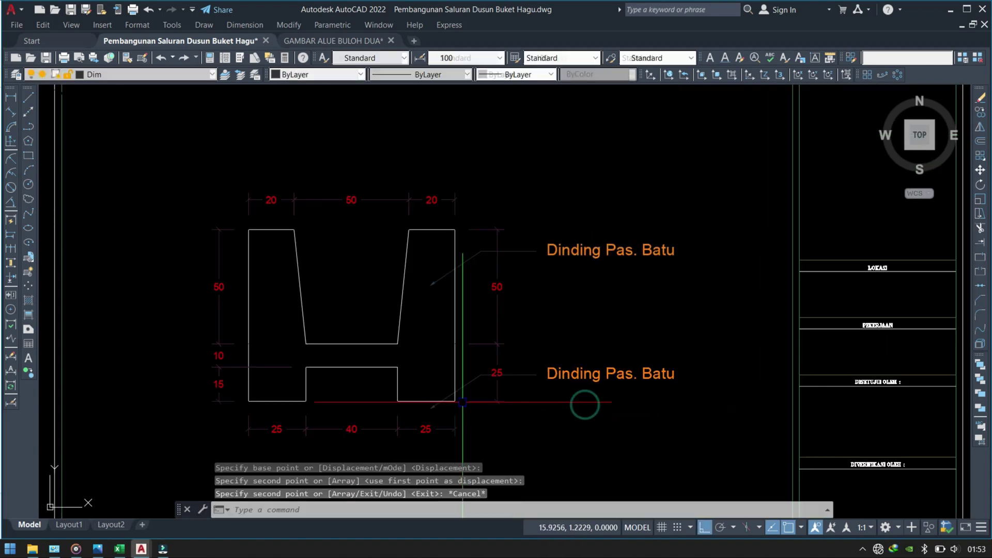
click(512, 375)
click(431, 408)
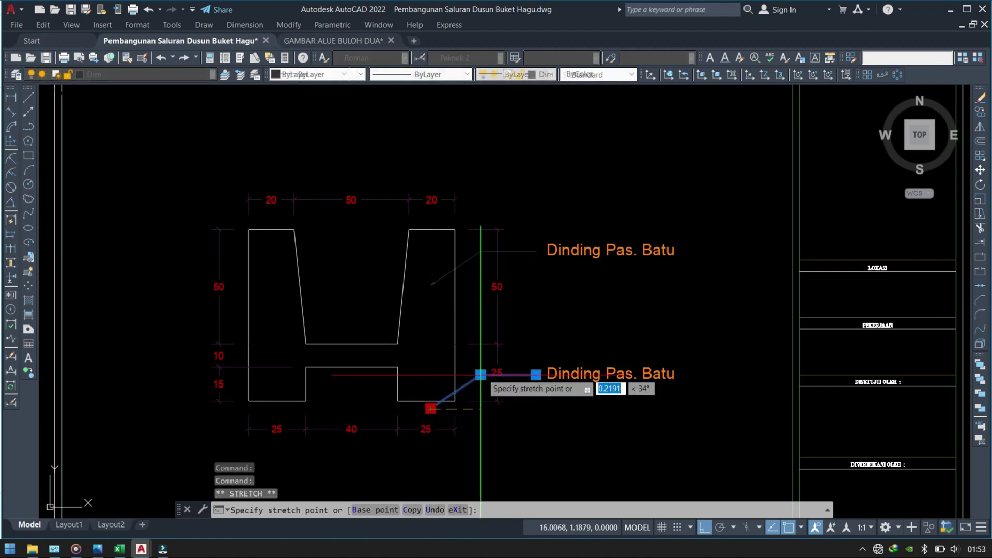
click(432, 366)
key(Escape)
Step: Attempt to adjust the lower leader's end and move the label, cancelling both
scroll(467, 376, up, 4)
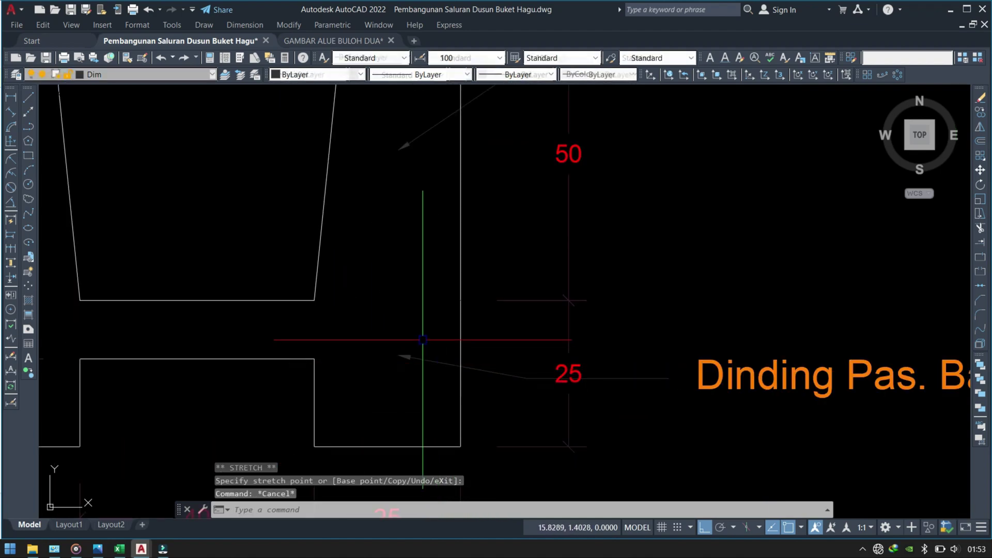
click(400, 373)
click(399, 355)
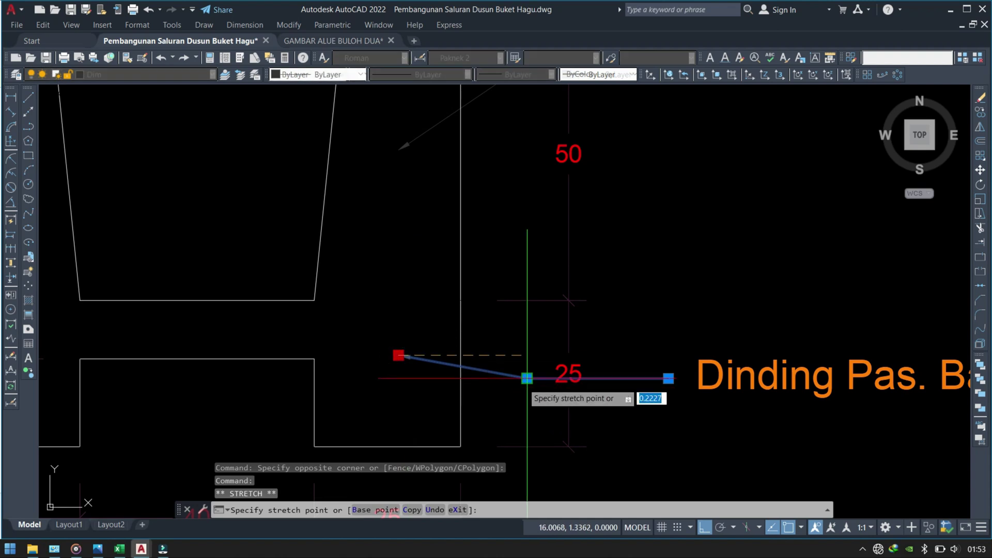
key(Escape)
scroll(460, 229, down, 2)
text(m)
key(Return)
click(599, 339)
key(Escape)
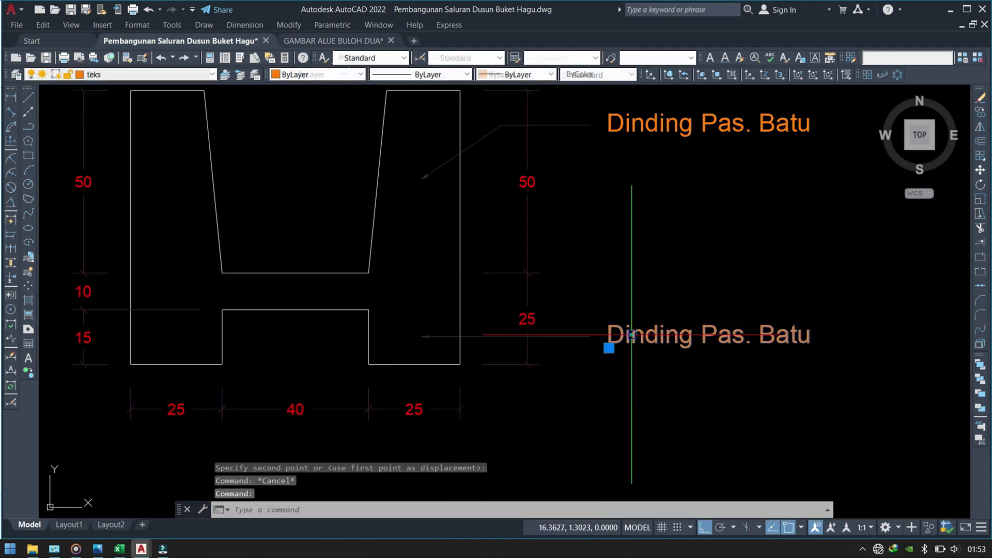
Step: Change the lower label's text to 'Pondasi Pas. Batu'
double_click(631, 335)
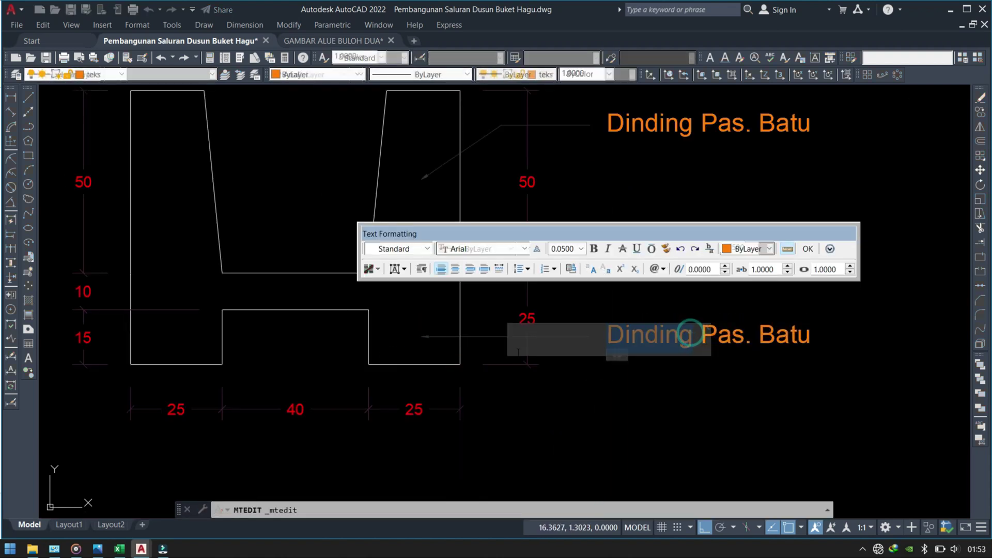
text(Pond)
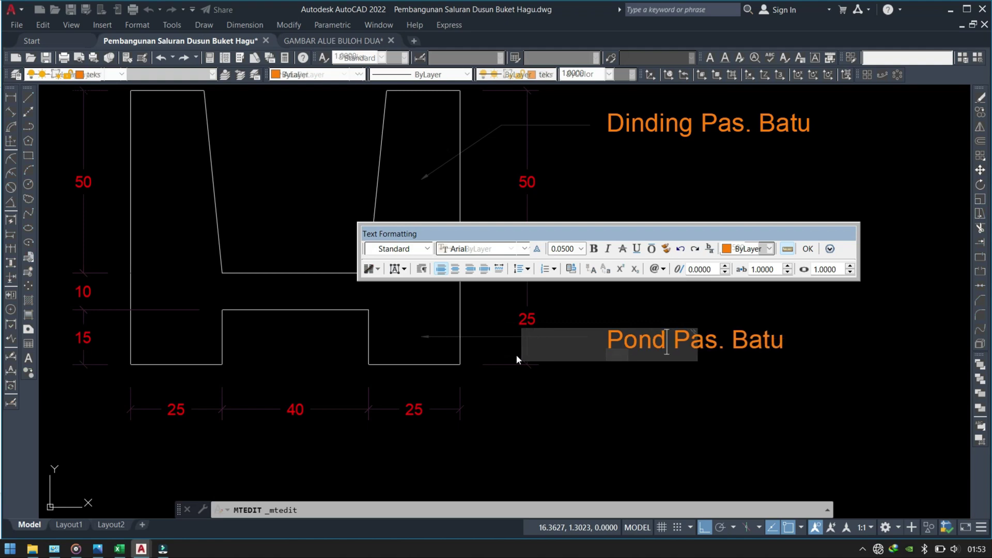
text(asi)
click(532, 390)
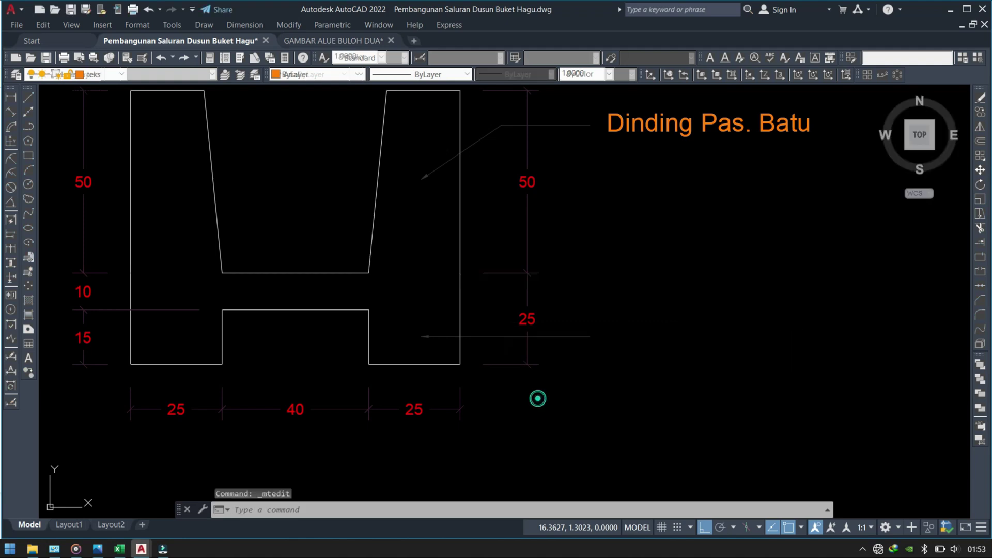
key(Escape)
scroll(537, 398, down, 1)
Step: Start a hatch and pick points inside the left and right channel walls
text(h)
key(Return)
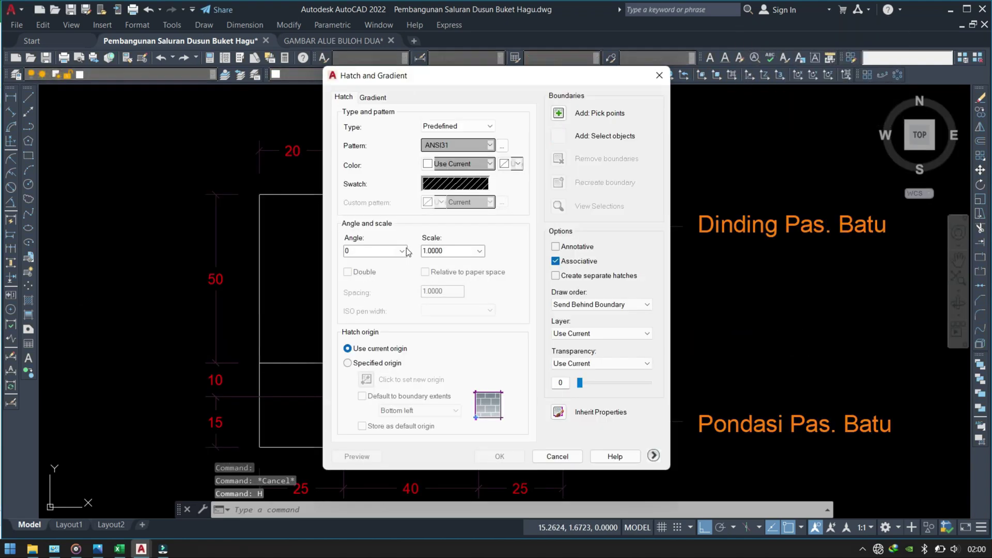
click(599, 135)
key(Escape)
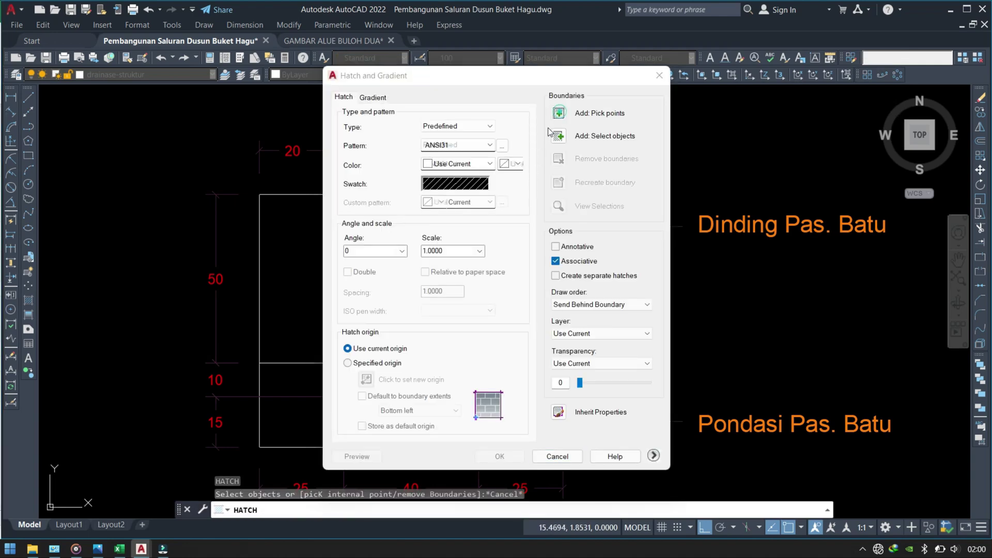
click(558, 113)
click(299, 300)
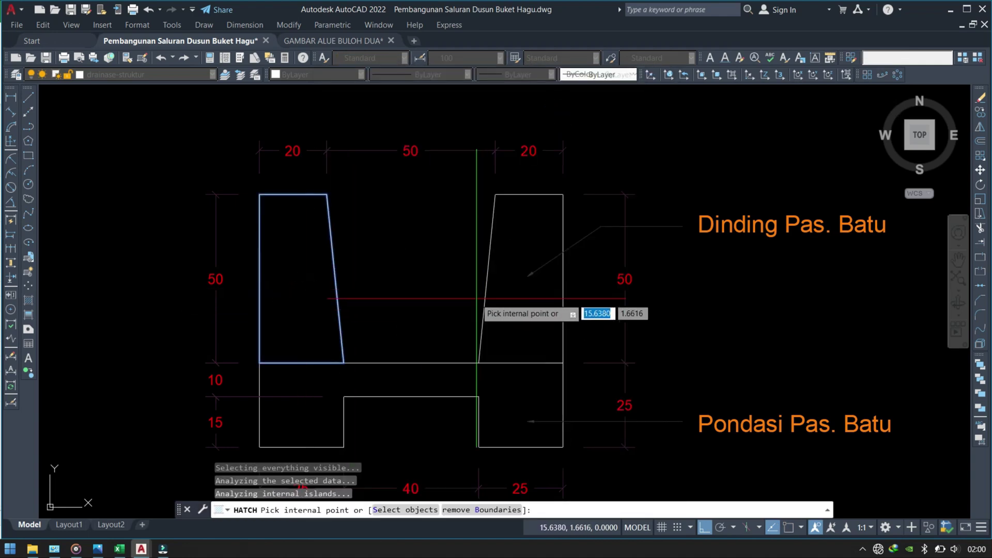
click(520, 305)
key(Return)
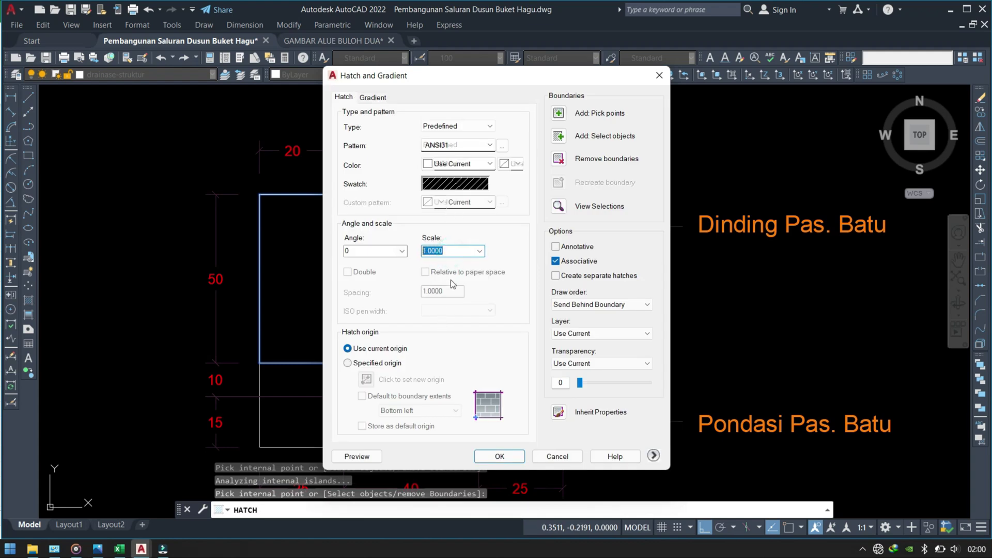
Step: Choose the GRAVEL pattern from the Other Predefined patterns
click(463, 187)
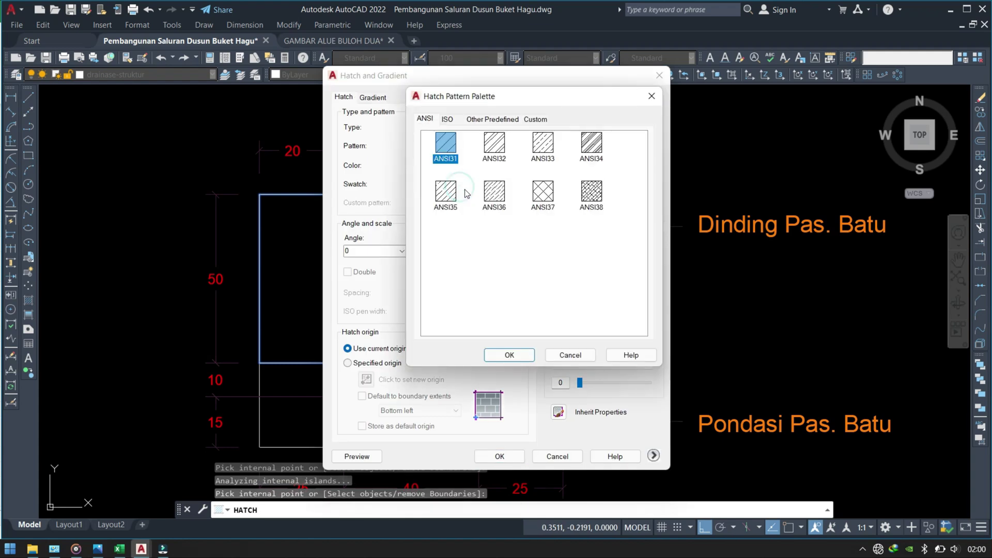
click(483, 120)
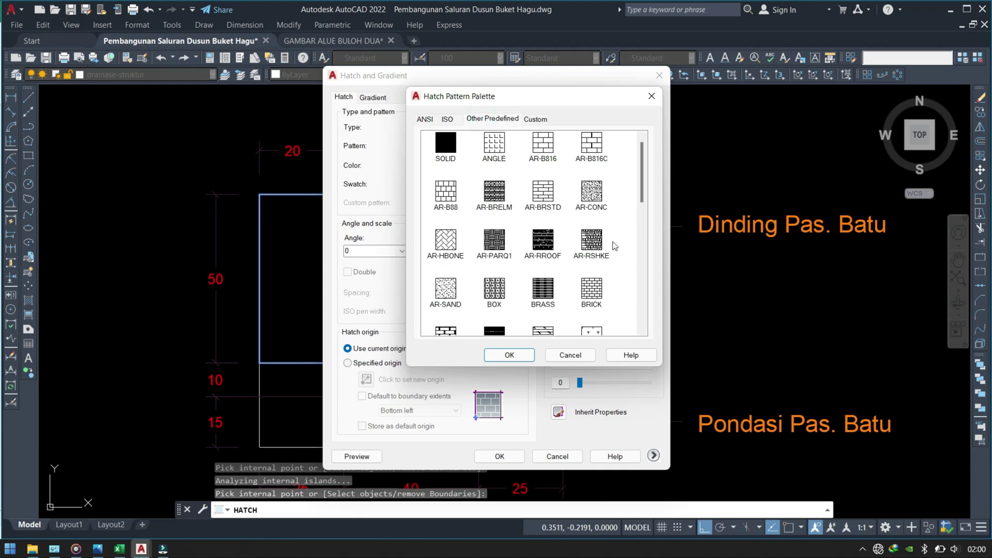
drag(641, 191, 642, 204)
scroll(620, 248, down, 1)
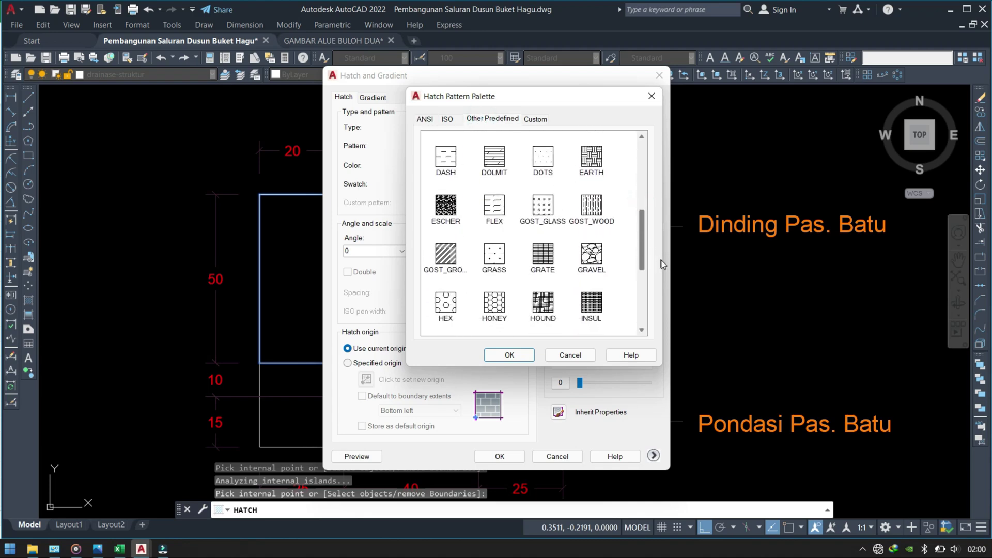
scroll(599, 248, down, 1)
double_click(591, 242)
Step: Set the hatch scale to 0.25, preview it, and apply it to both walls
text(3)
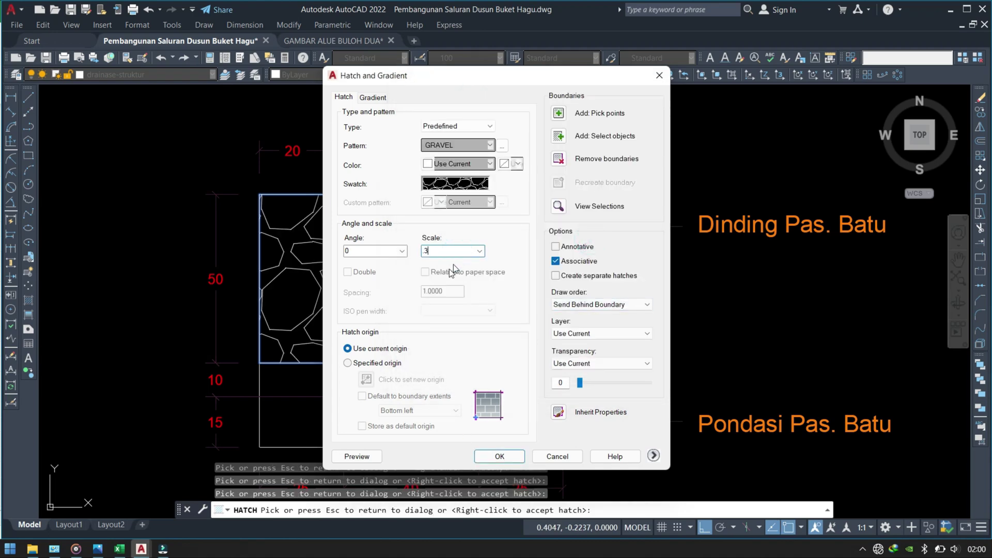
key(BackSpace)
text(25)
click(366, 456)
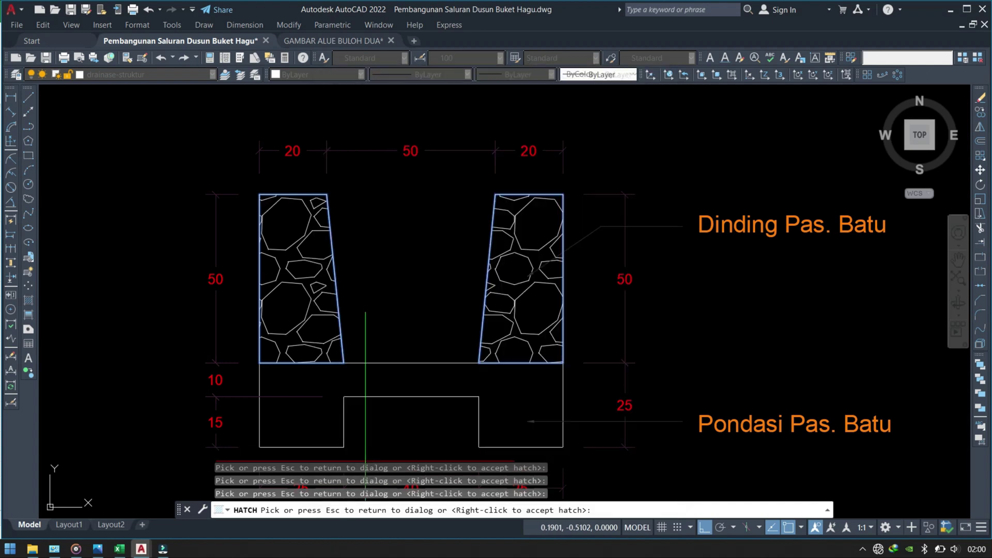
key(Escape)
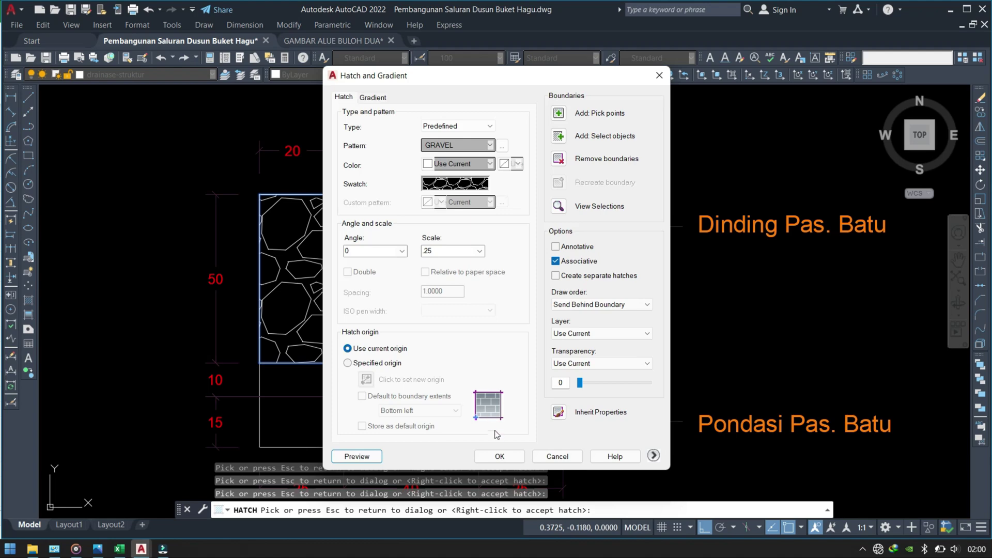
click(499, 457)
scroll(329, 352, down, 1)
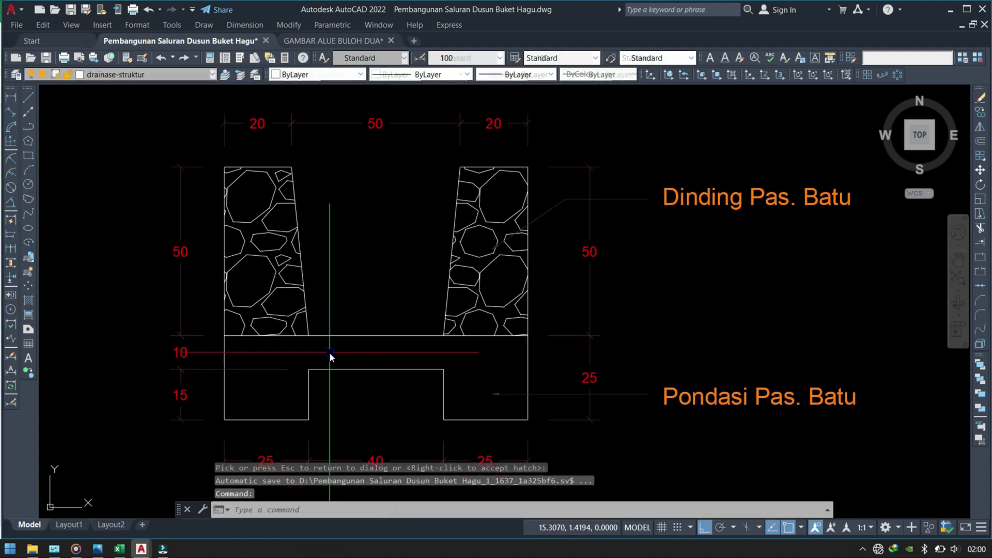
Step: Repeat the GRAVEL hatch inside the foundation and check the result
key(Return)
click(558, 111)
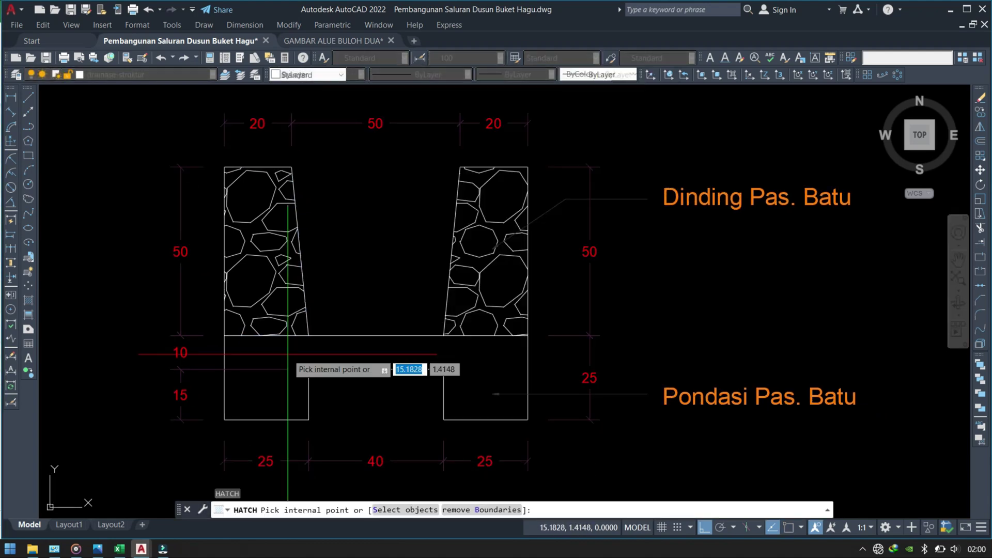
click(272, 344)
key(Return)
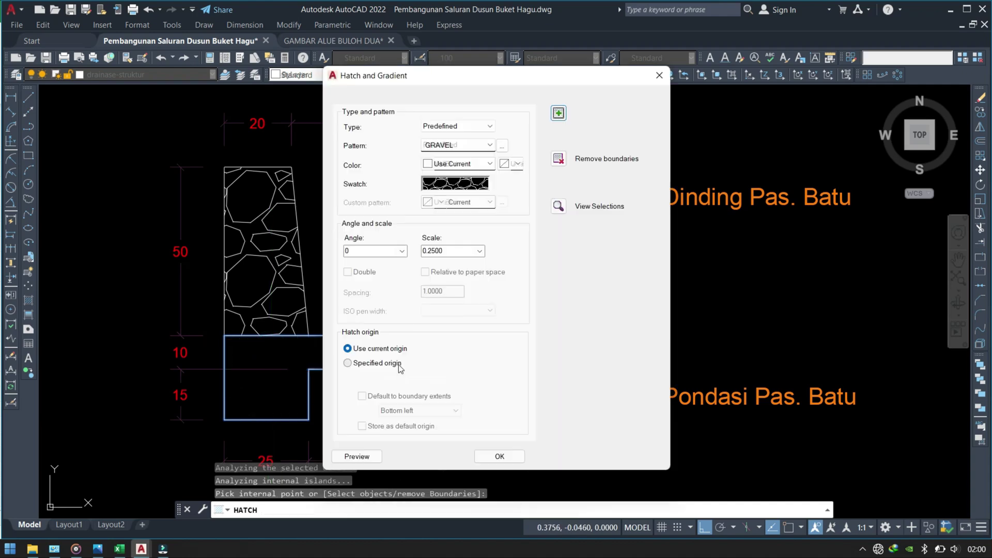
click(499, 457)
scroll(377, 387, down, 3)
key(Escape)
scroll(442, 341, up, 2)
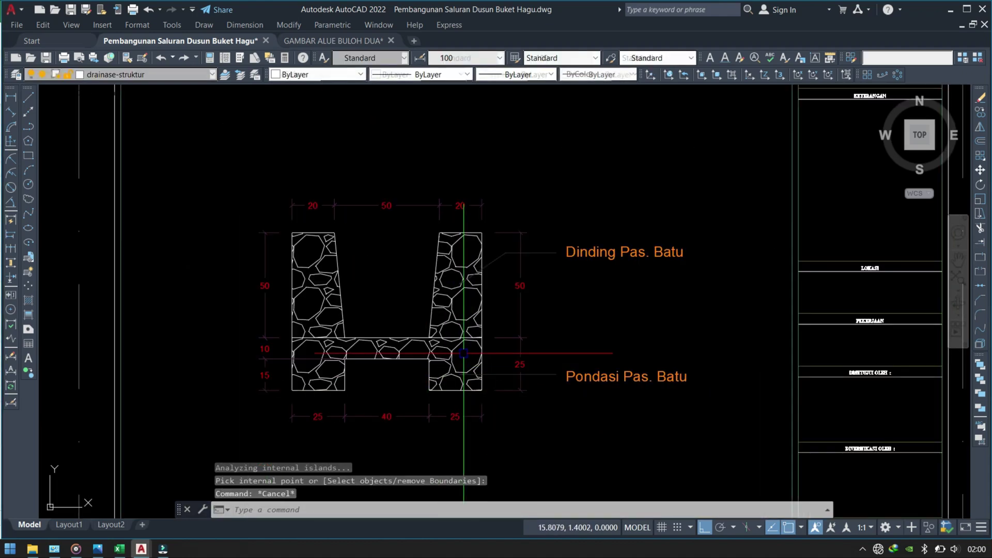
scroll(441, 340, up, 1)
click(482, 321)
key(Escape)
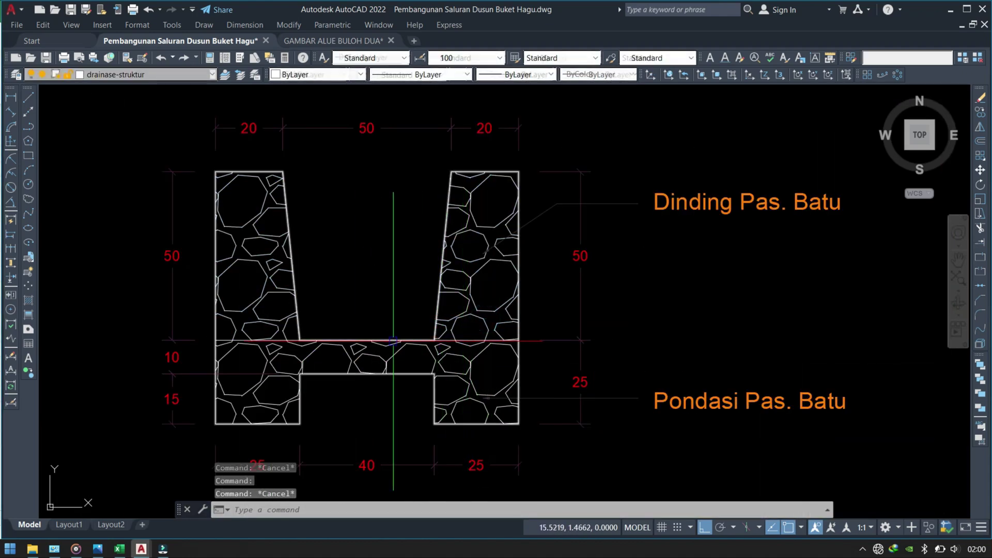
click(256, 340)
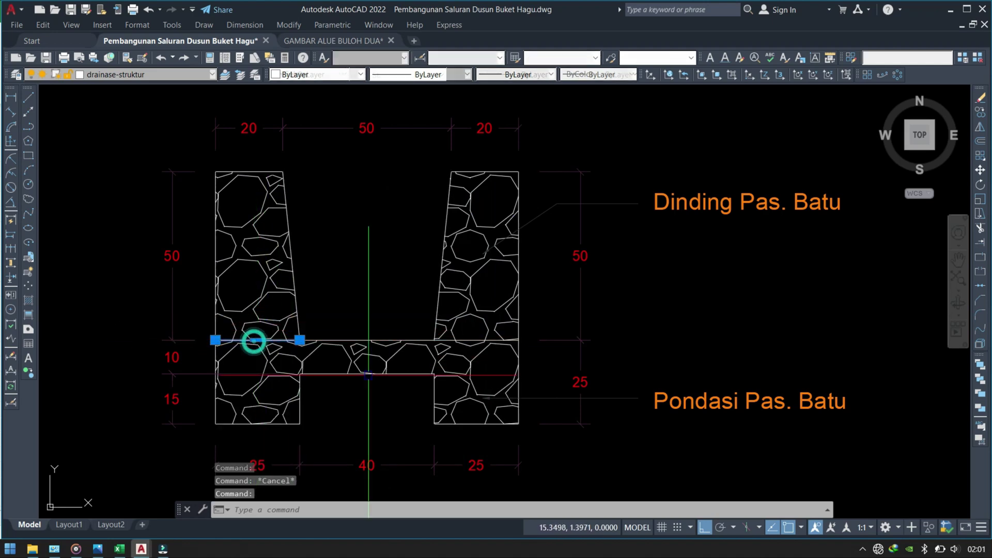
key(Escape)
click(239, 279)
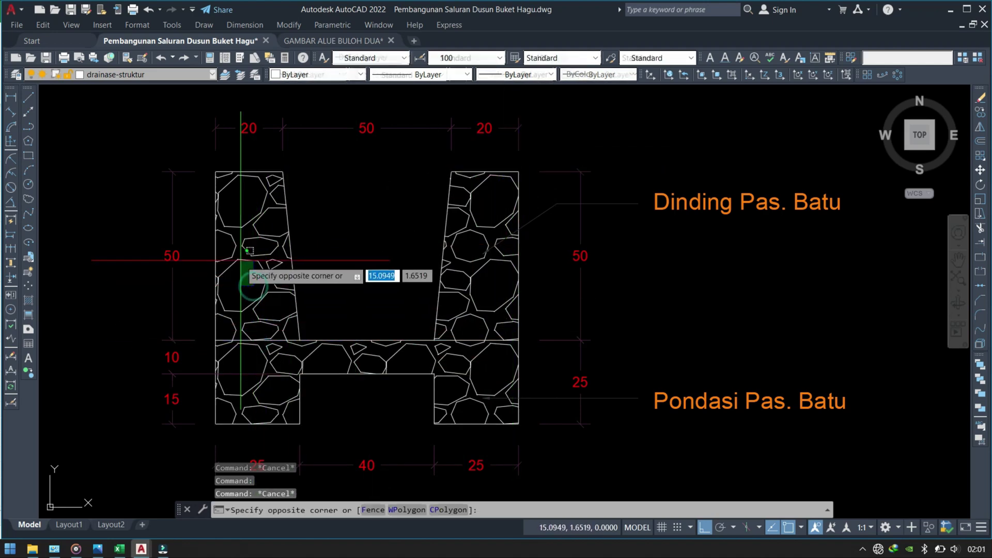
click(150, 74)
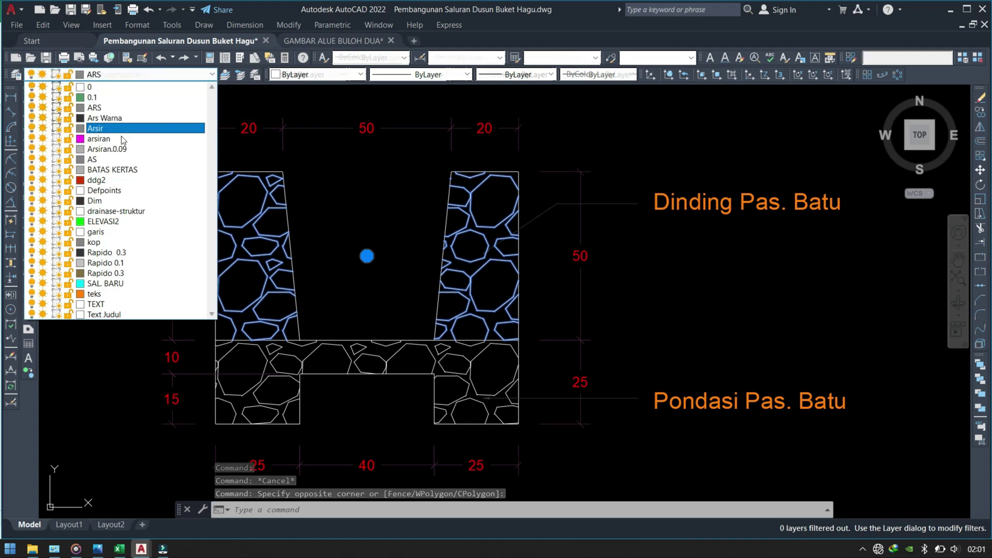
key(Escape)
key(Escape)
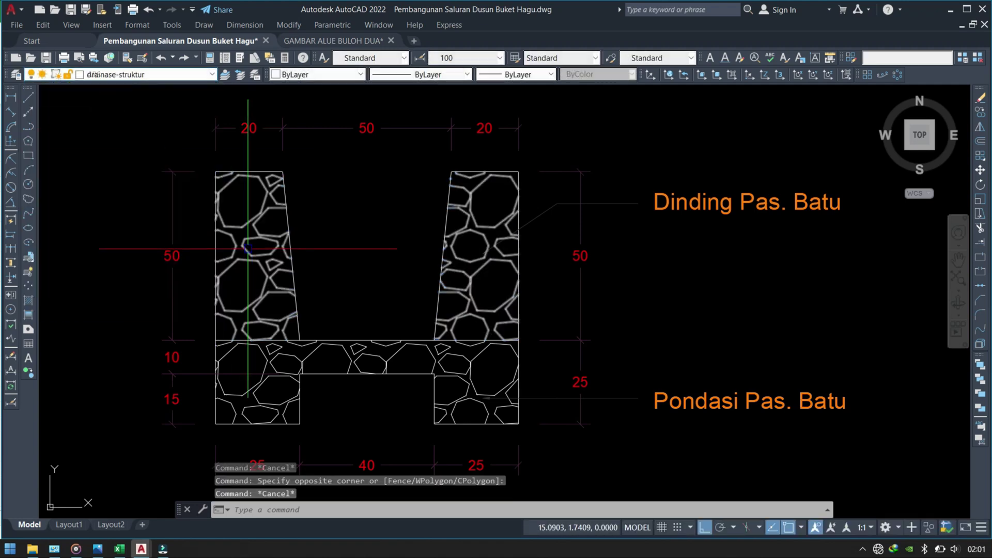
click(243, 246)
text(ma)
key(Return)
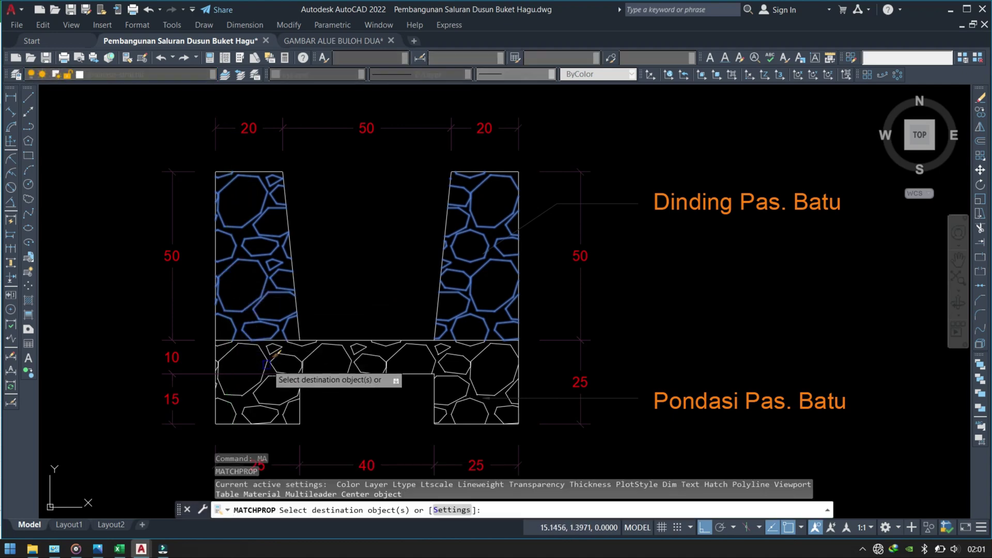
key(Escape)
scroll(548, 347, up, 1)
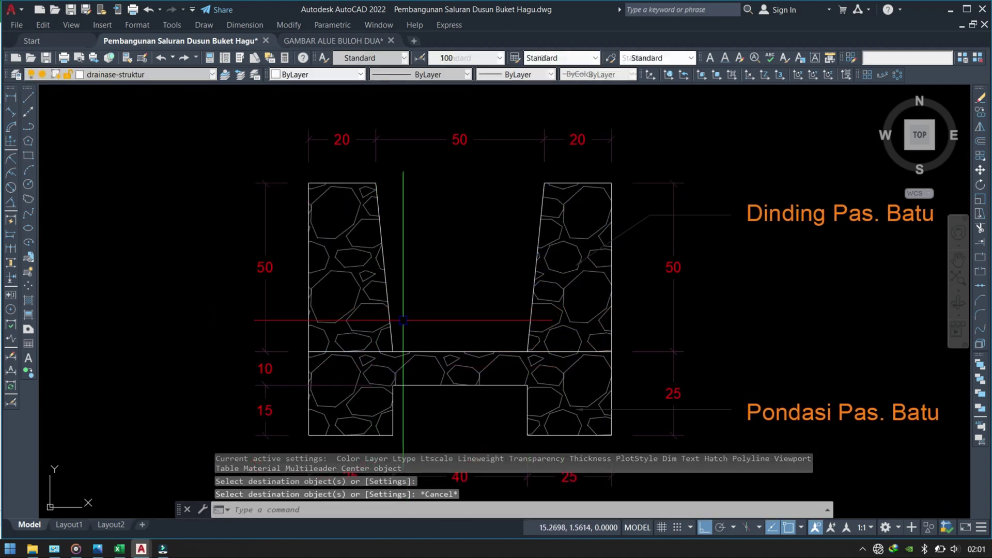
scroll(341, 333, down, 2)
scroll(347, 301, down, 3)
scroll(455, 331, up, 2)
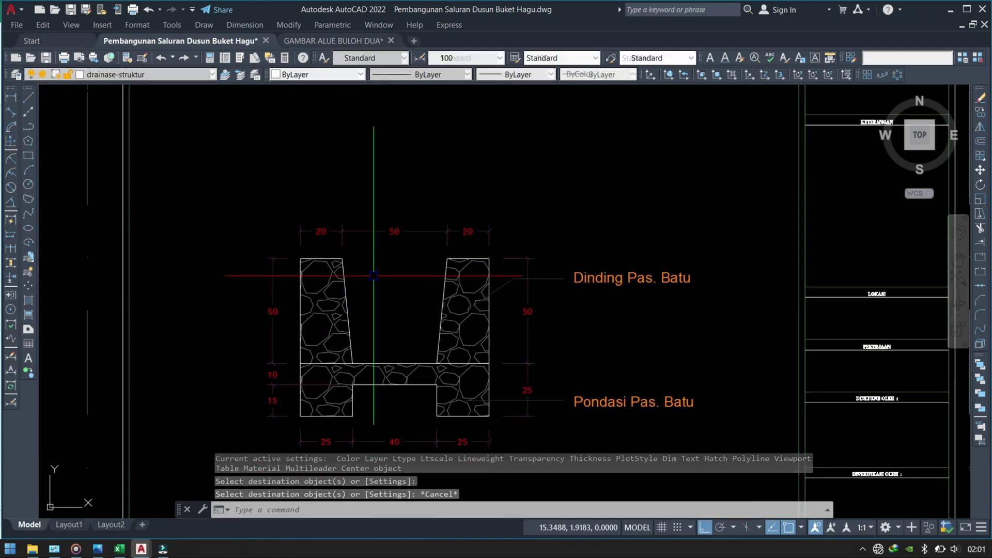
scroll(458, 341, up, 2)
text(pl)
key(Return)
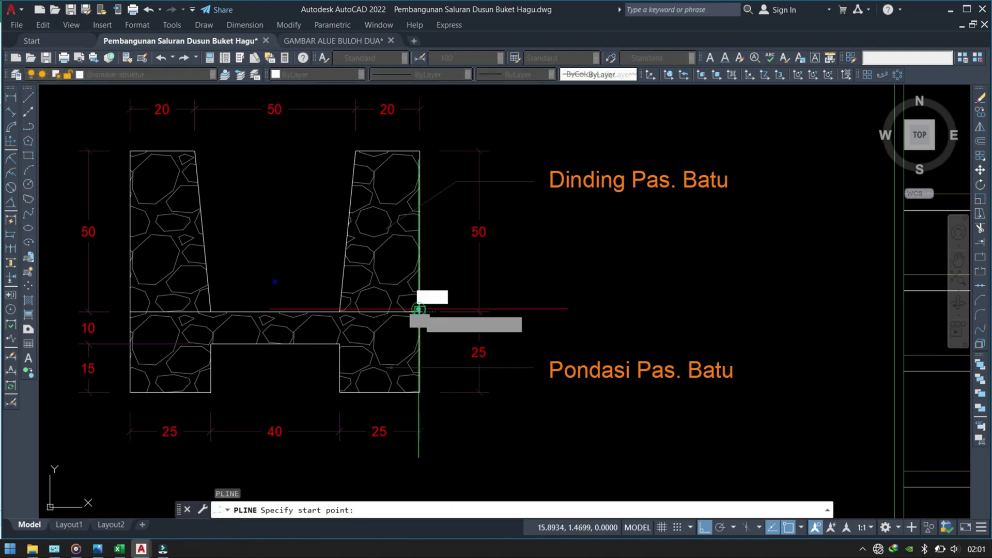
Step: Draw a 0.5-long horizontal polyline from the right wall's outer corner
click(420, 312)
key(Escape)
key(Return)
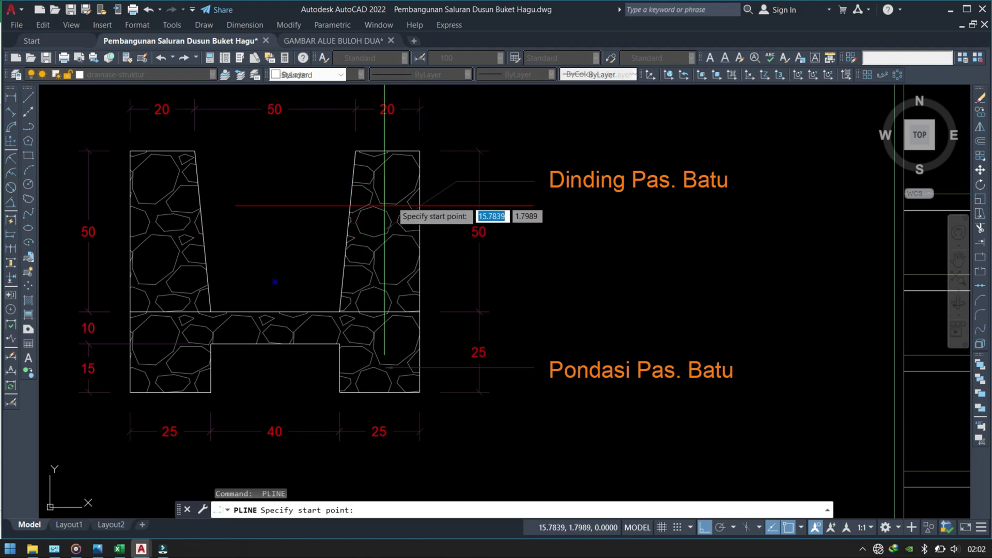
click(419, 312)
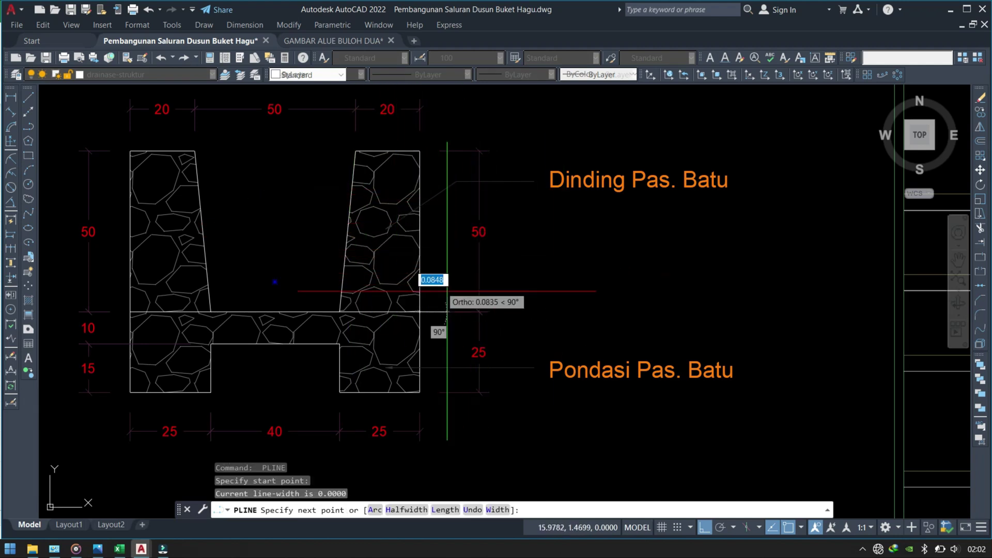
key(Escape)
key(Return)
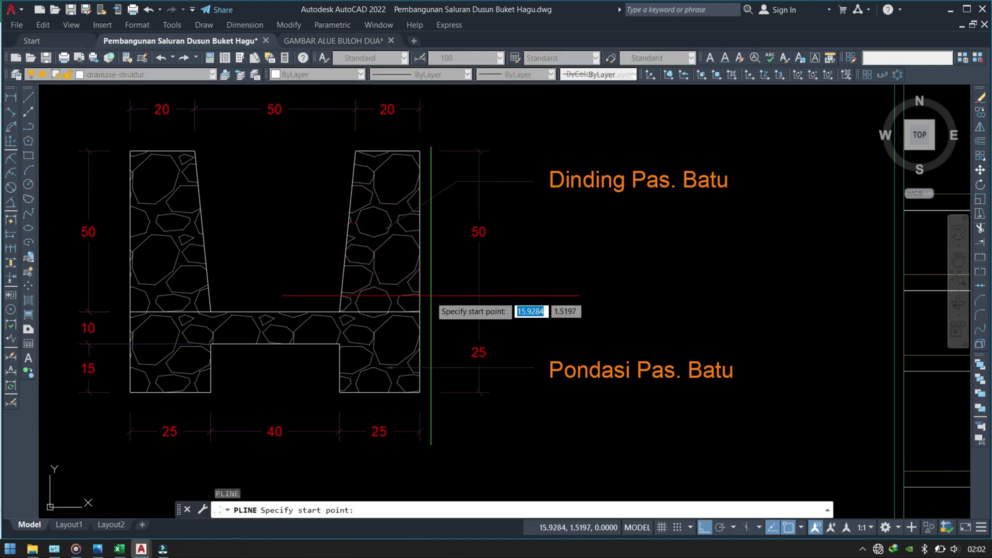
click(420, 312)
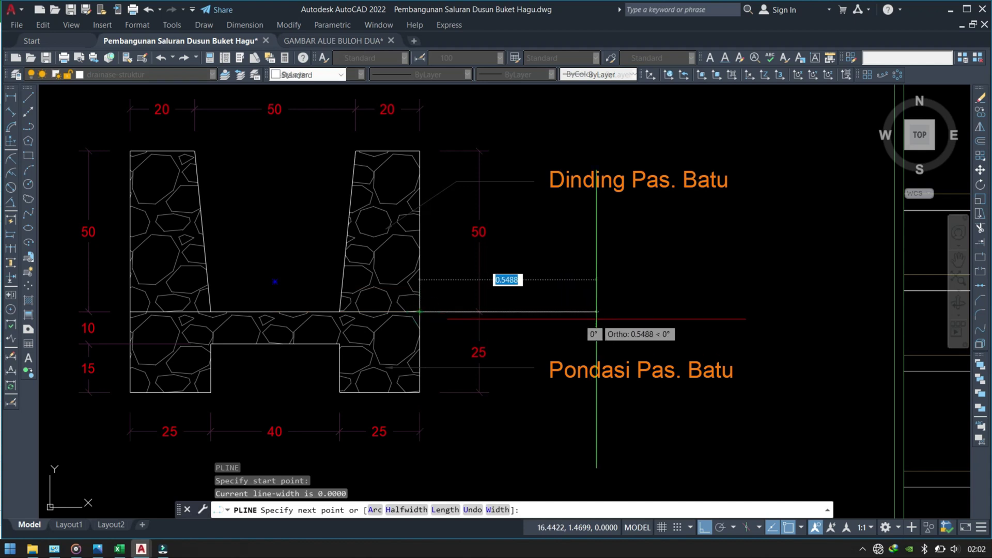
text(5)
key(Return)
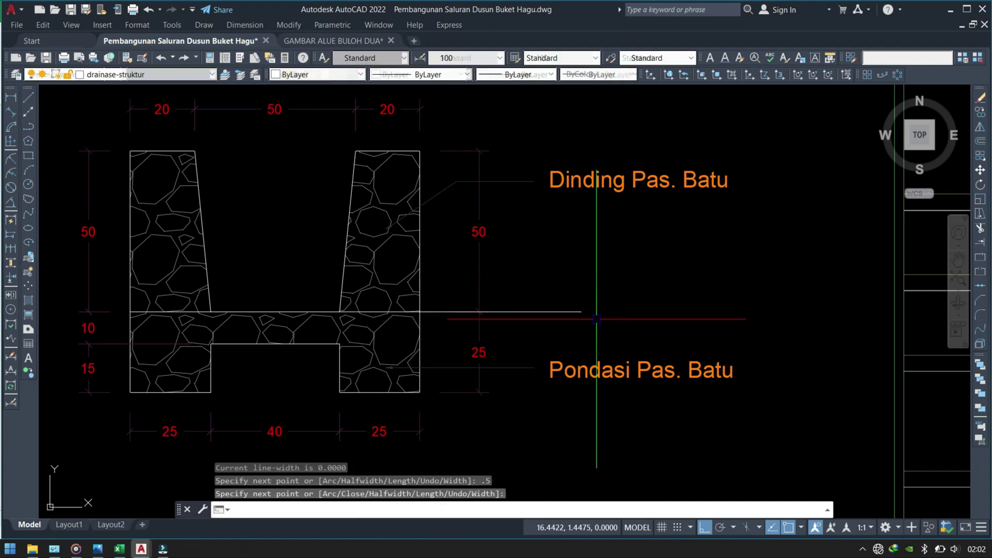
key(Return)
Step: Move the new polyline outline into place beside the right wall's outer face
click(586, 284)
click(561, 331)
text(m)
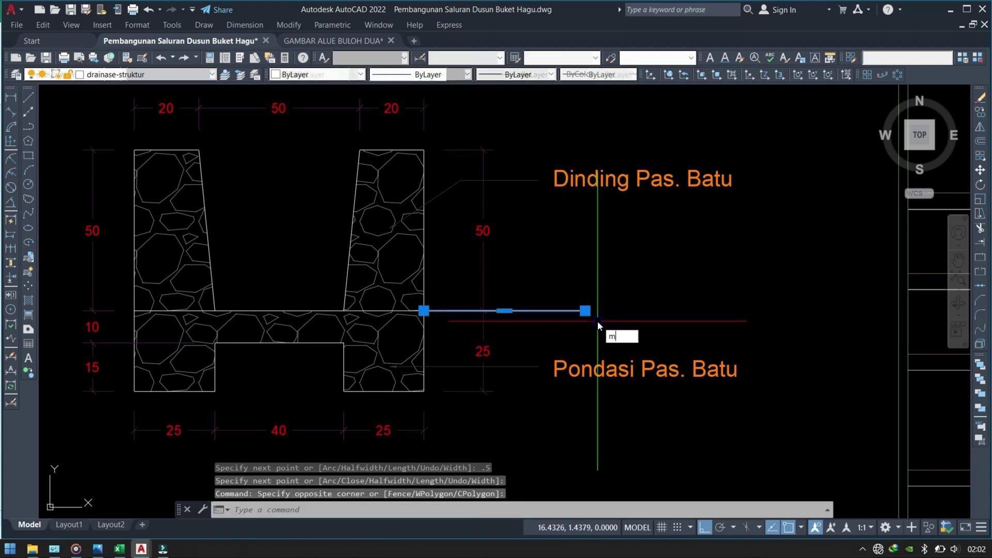
key(Return)
click(640, 269)
scroll(580, 347, up, 2)
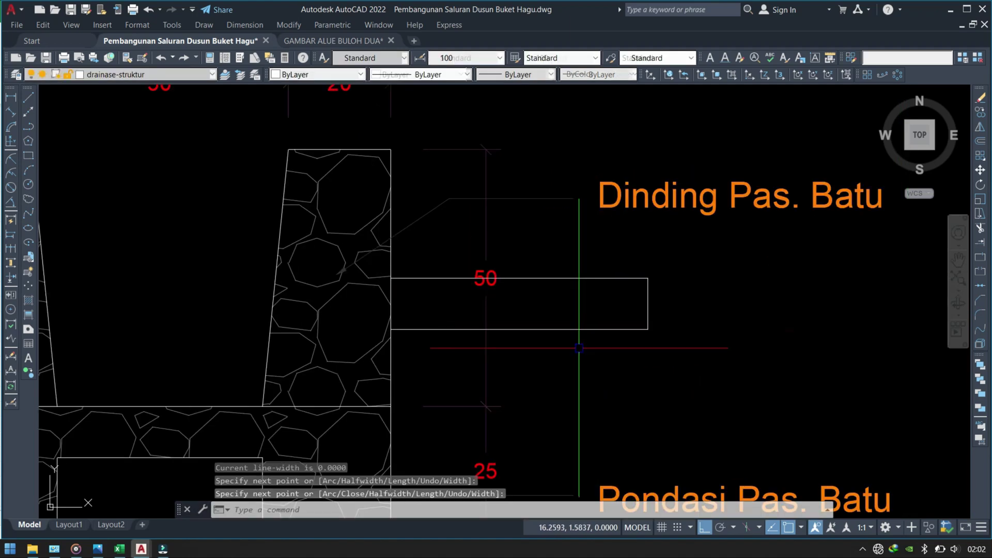
Step: Begin a hatch fill using pick-point boundary selection
text(h)
key(Return)
click(571, 111)
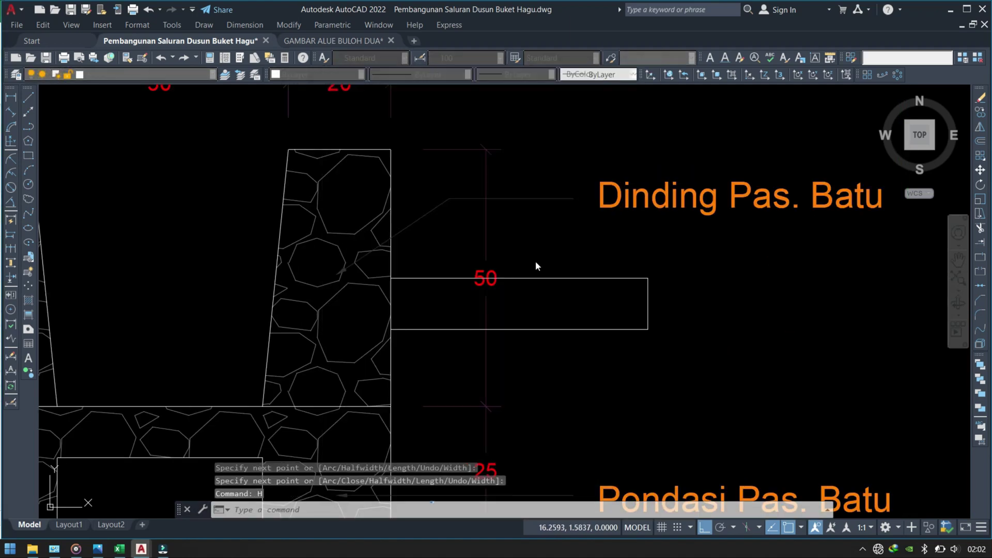
Step: Pick inside the strip, choose the NET3 pattern, and preview it
click(458, 297)
key(Return)
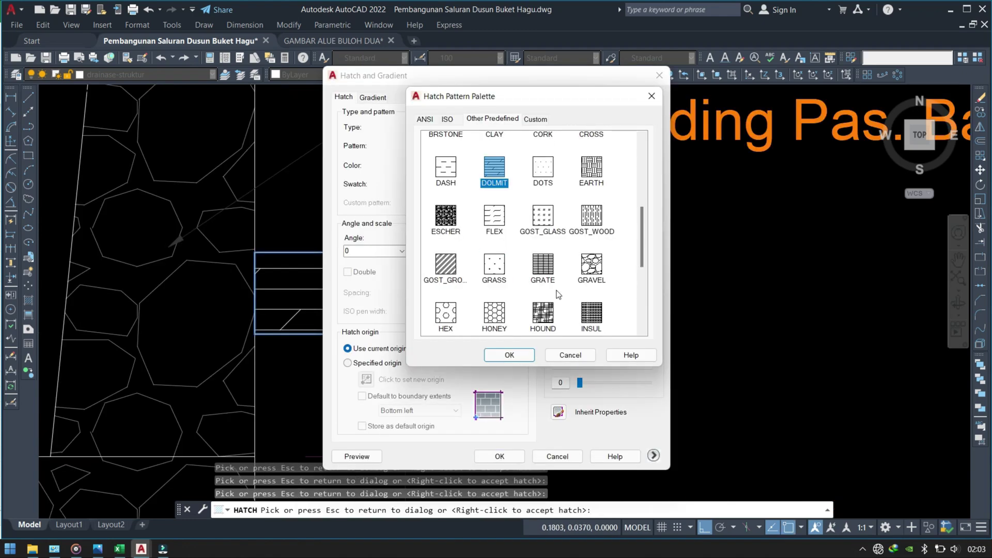
scroll(558, 294, down, 3)
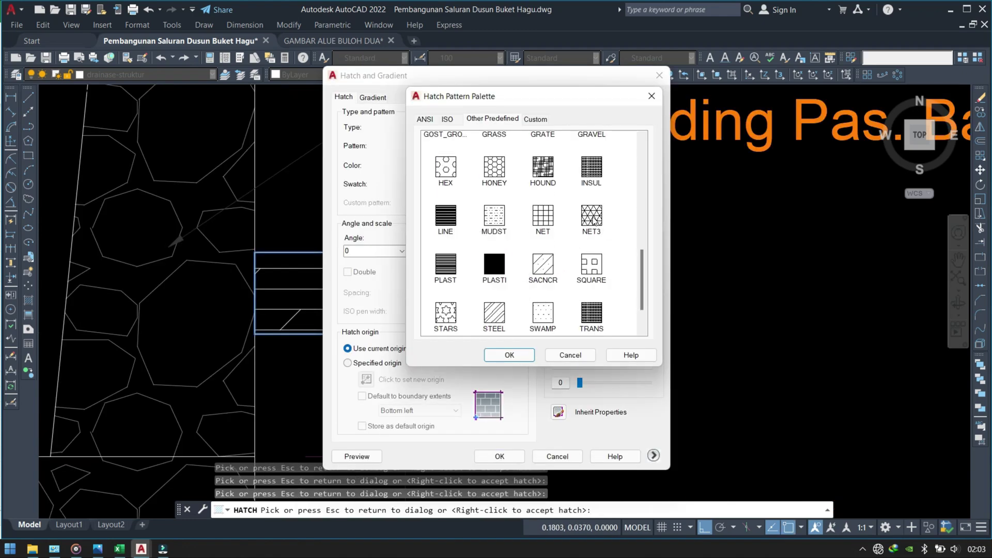
click(526, 357)
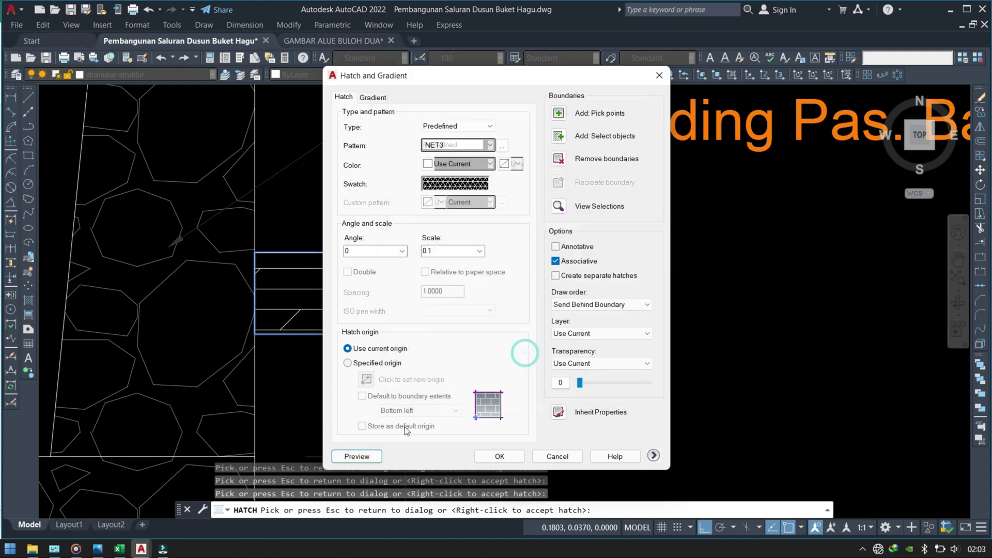
click(368, 451)
key(Escape)
click(436, 255)
text(0.4)
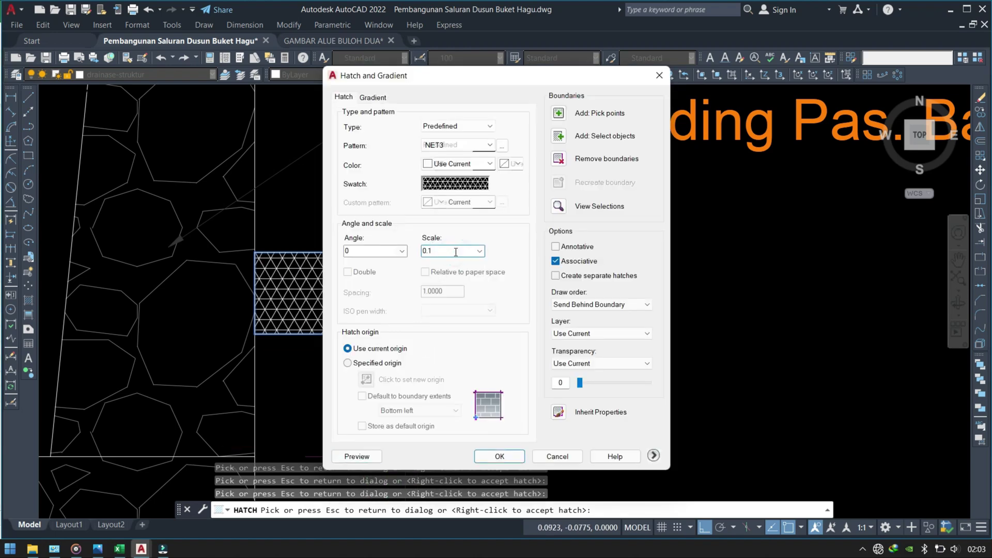
Step: Set the NET3 hatch scale to 0.5, preview, and apply it to the strip
click(364, 457)
key(Escape)
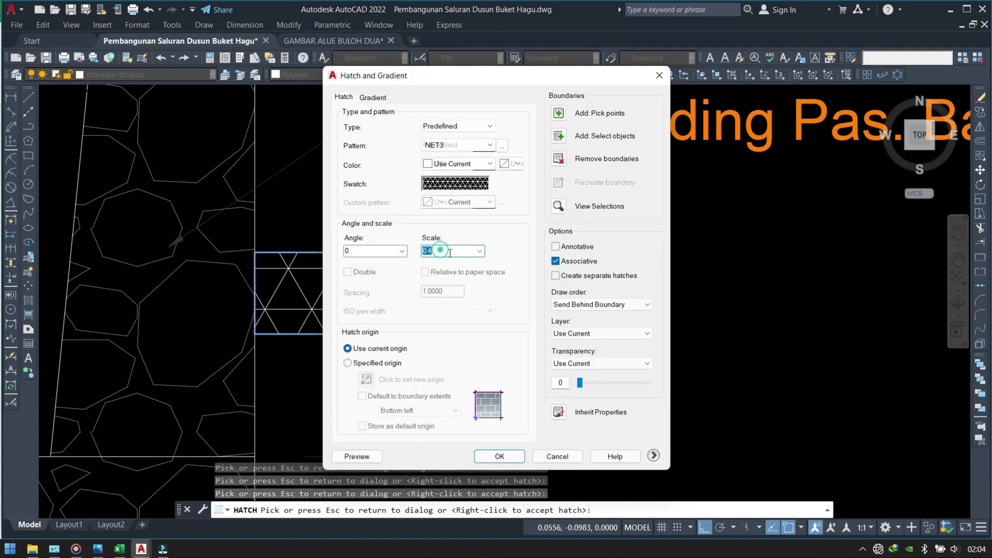
key(BackSpace)
text(5)
click(370, 460)
key(Escape)
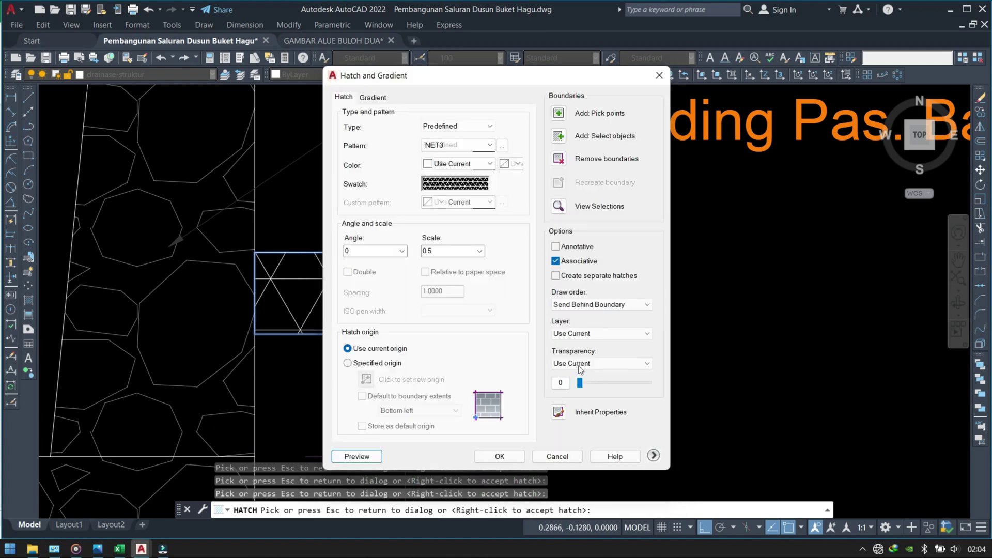
click(499, 457)
key(Escape)
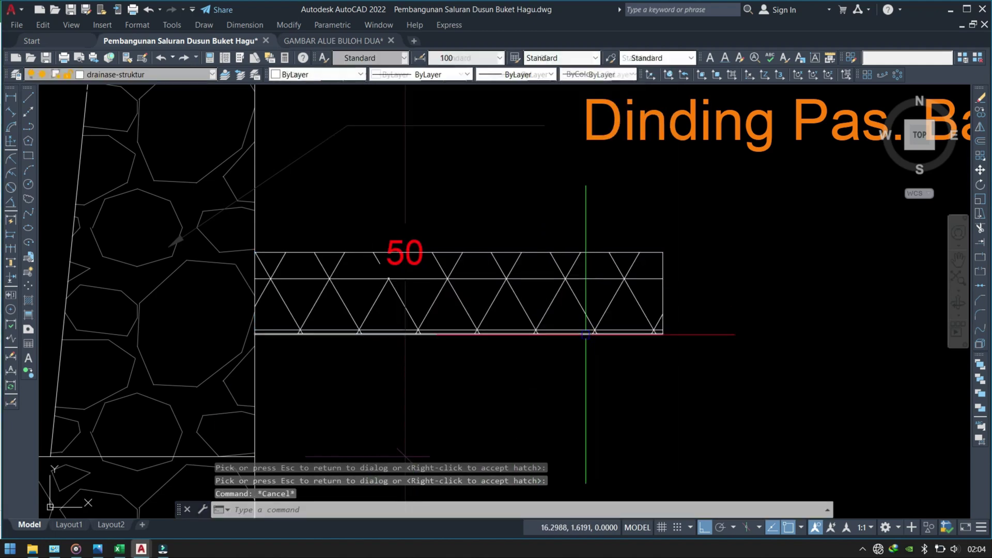
click(585, 334)
Step: Erase the strip's selected bottom edge line
text(e)
key(Return)
scroll(667, 310, down, 4)
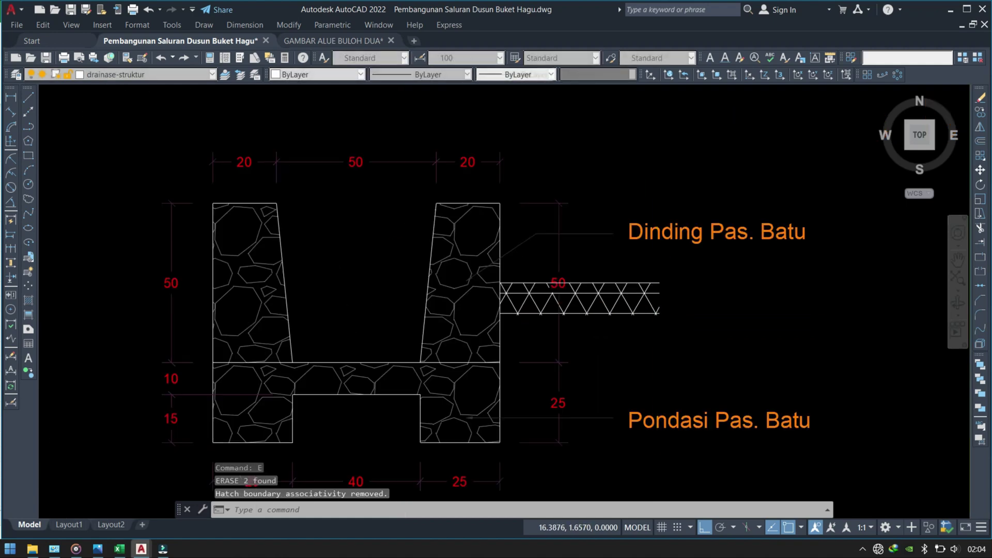
Step: Move the triangular hatch to the teks layer, then to the Ars Warna layer
click(671, 299)
click(604, 338)
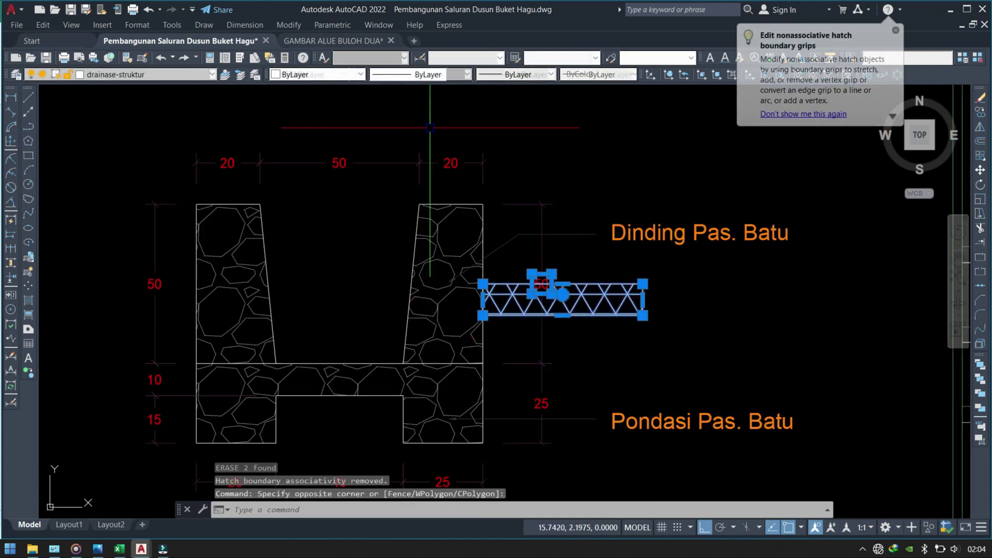
click(178, 75)
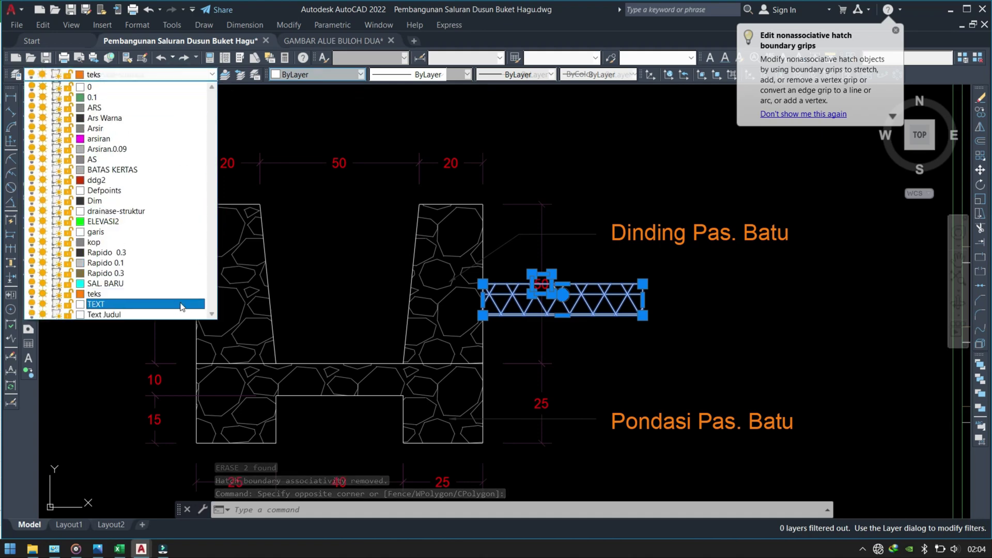
click(103, 294)
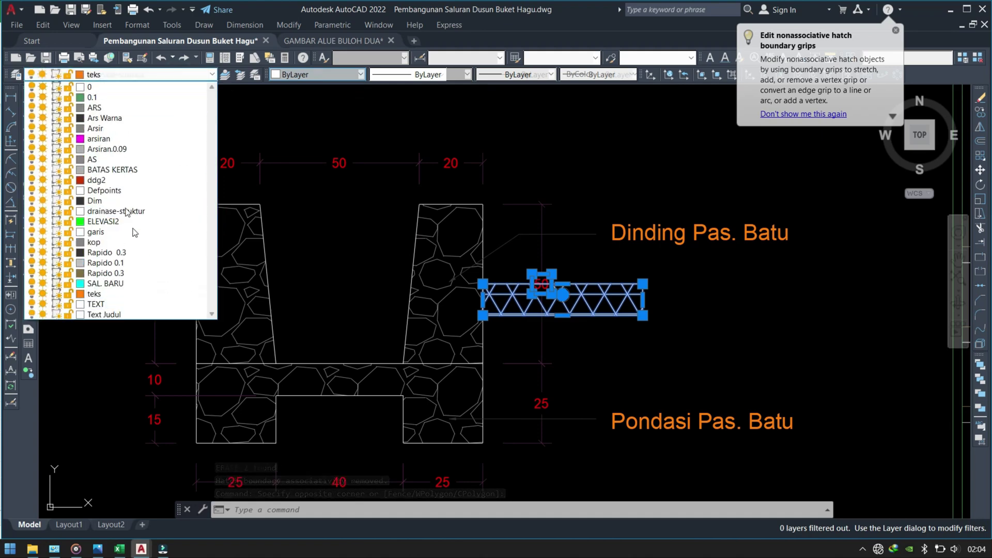
click(120, 118)
scroll(595, 276, up, 4)
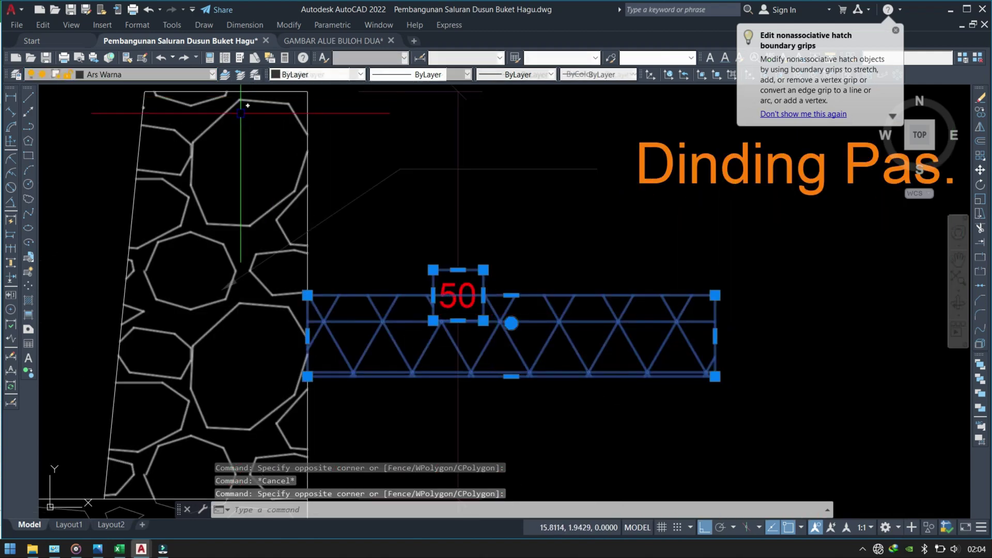
click(201, 75)
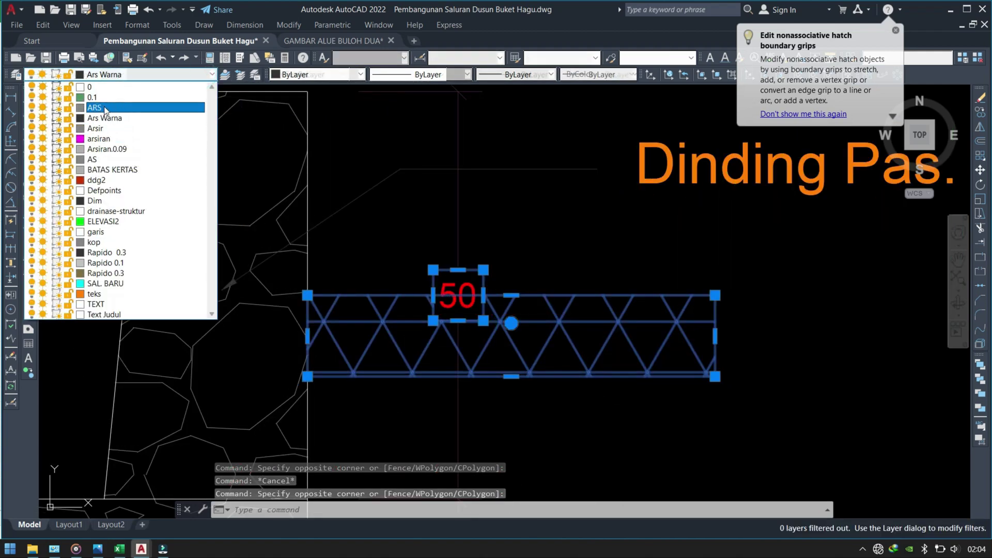
key(Escape)
scroll(668, 344, down, 5)
scroll(759, 343, up, 2)
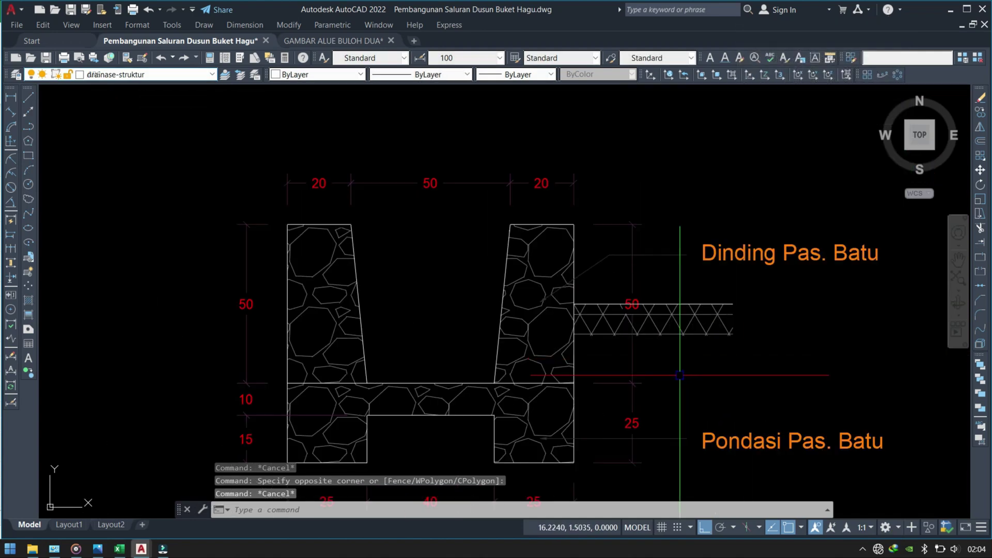
Step: Mirror the NET3 hatch about the channel centreline, keeping the original
click(752, 298)
click(704, 356)
middle_drag(705, 357, 797, 343)
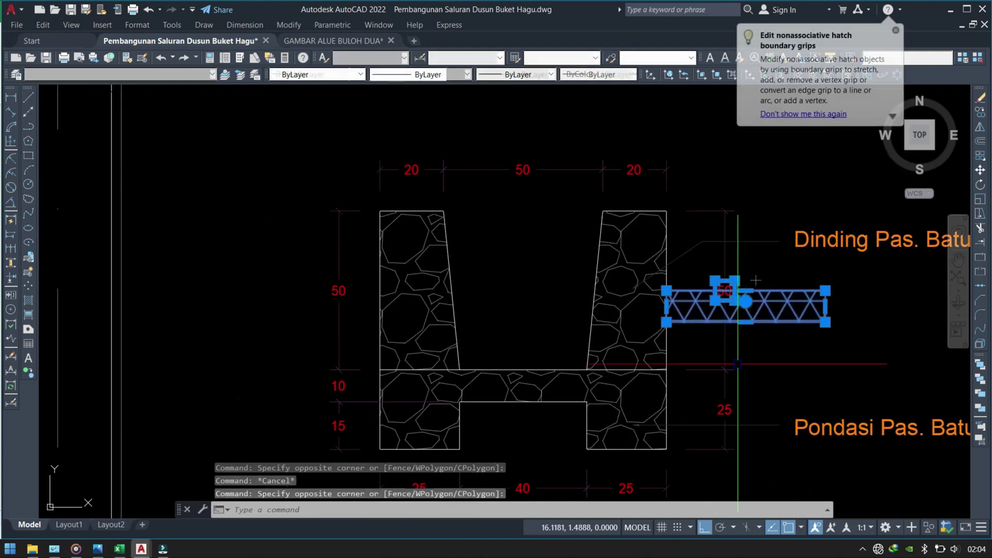
text(mi)
key(Return)
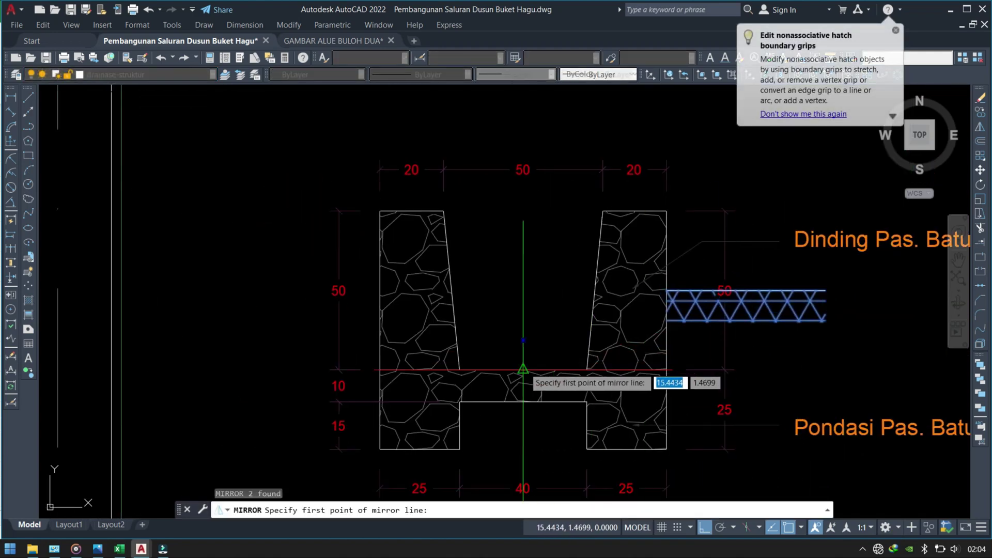
click(523, 370)
click(528, 268)
key(Return)
middle_drag(528, 268, 419, 232)
Step: Draw a polyline along both wall tops, inner wall faces and the channel floor
text(pl)
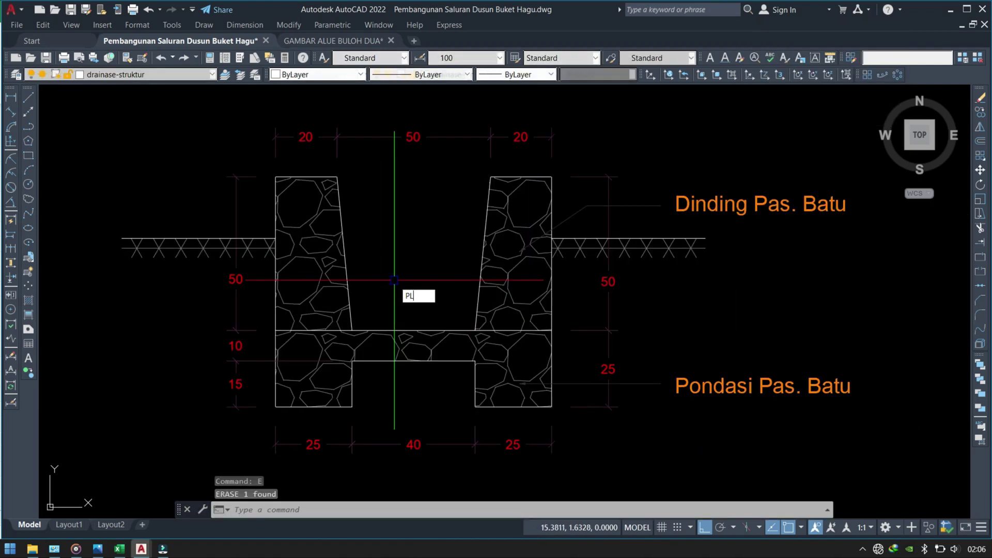
key(Return)
click(276, 178)
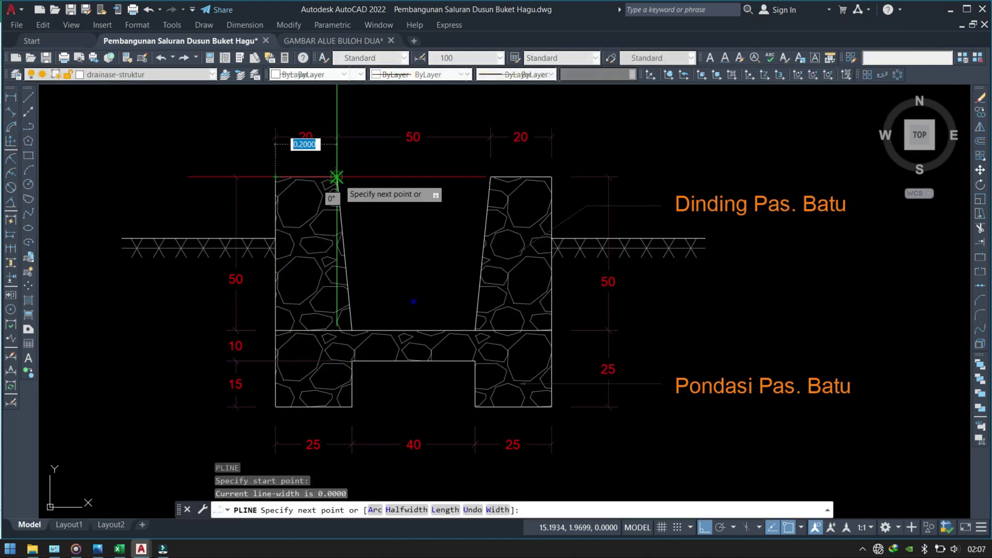
click(337, 177)
click(352, 330)
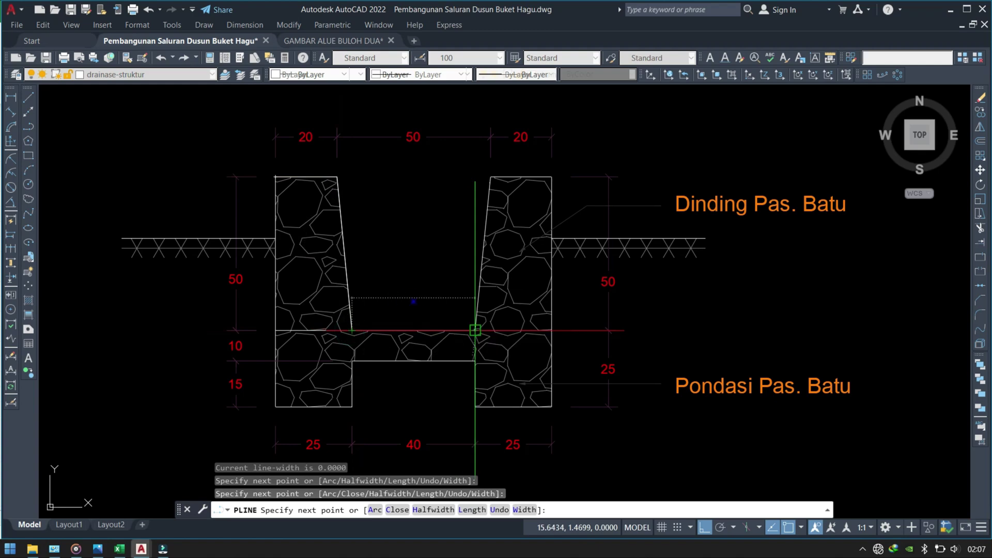
click(475, 330)
click(490, 176)
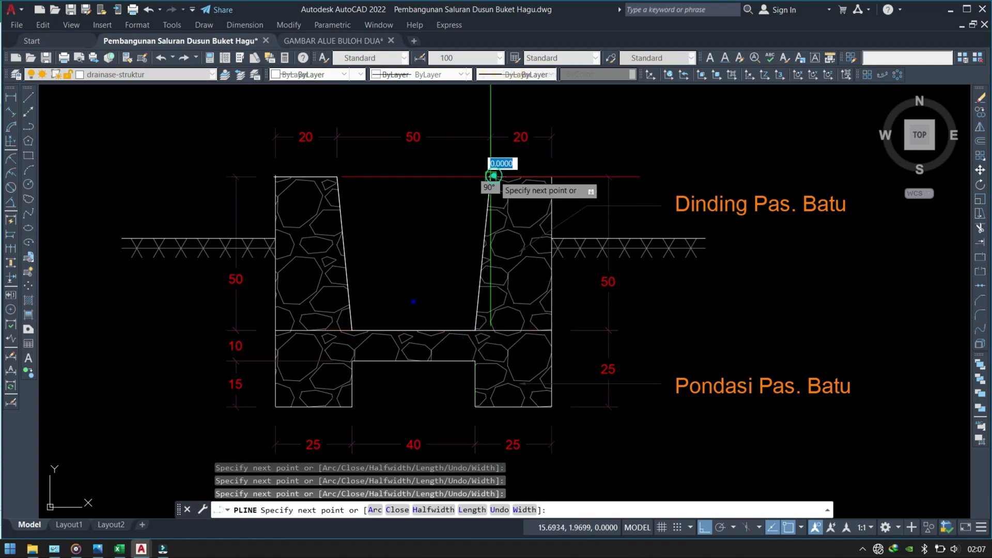
click(551, 177)
key(Escape)
Step: Select the new outline polyline and try Match Properties (MA), then cancel it
click(552, 305)
middle_drag(554, 304, 576, 299)
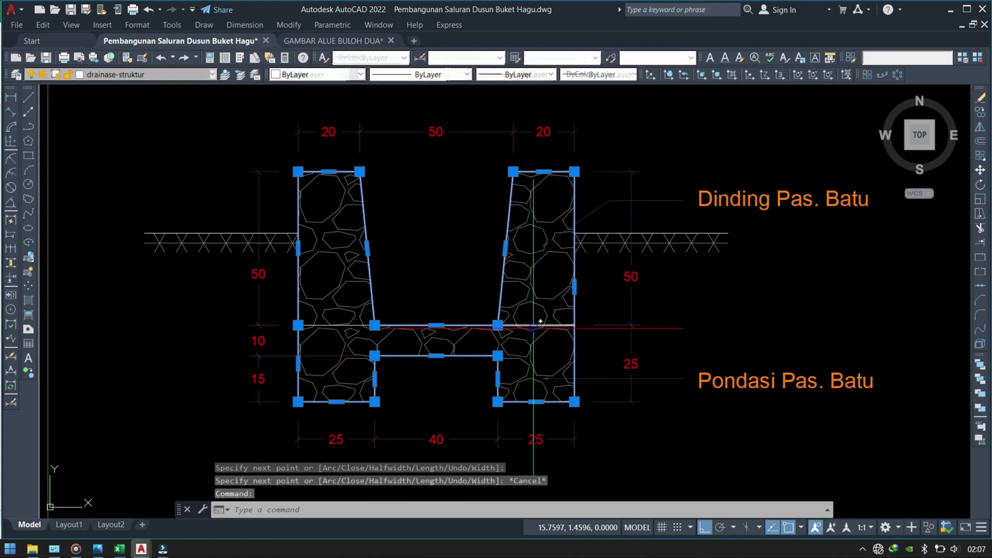
key(Escape)
click(549, 327)
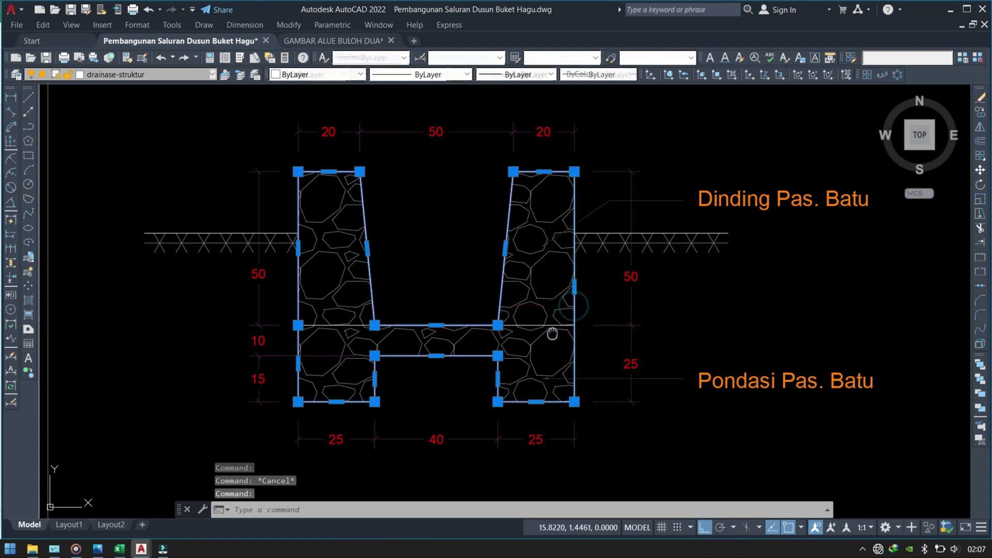
middle_drag(549, 332, 533, 306)
text(MA)
key(Return)
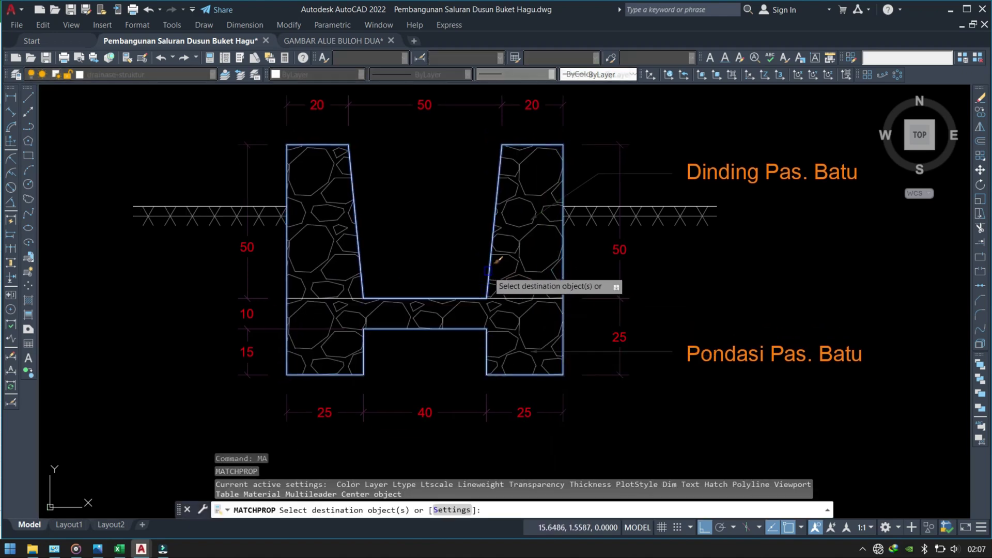
click(489, 270)
key(Escape)
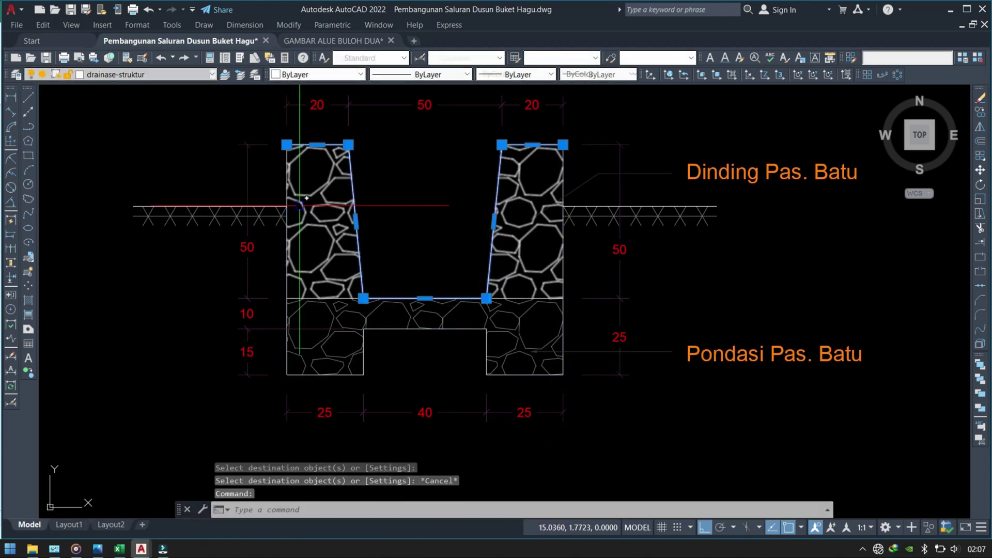
text(PE)
Step: Give the whole outline polyline a uniform width of 0.01
key(Return)
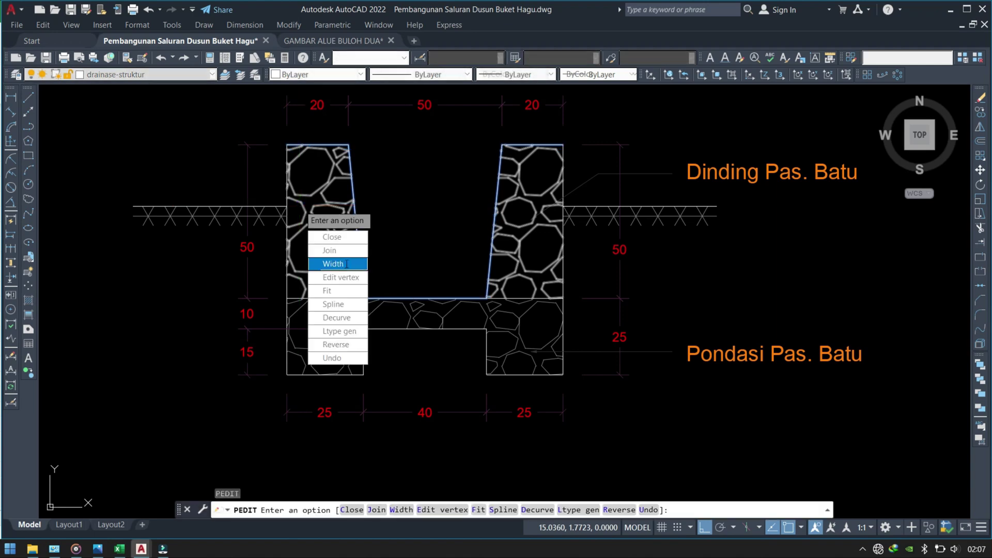
click(345, 264)
key(Return)
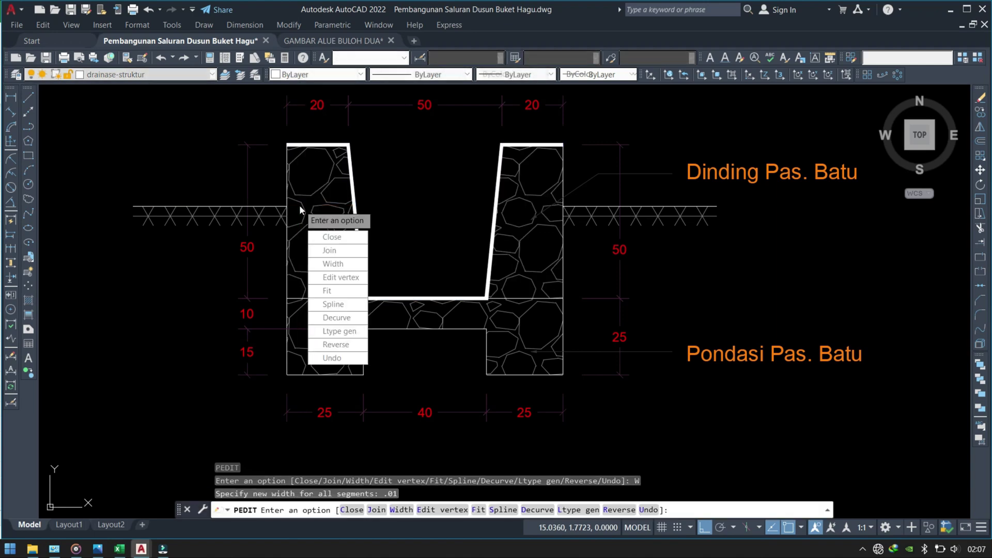
key(Escape)
key(Escape)
scroll(518, 278, down, 4)
scroll(587, 252, up, 2)
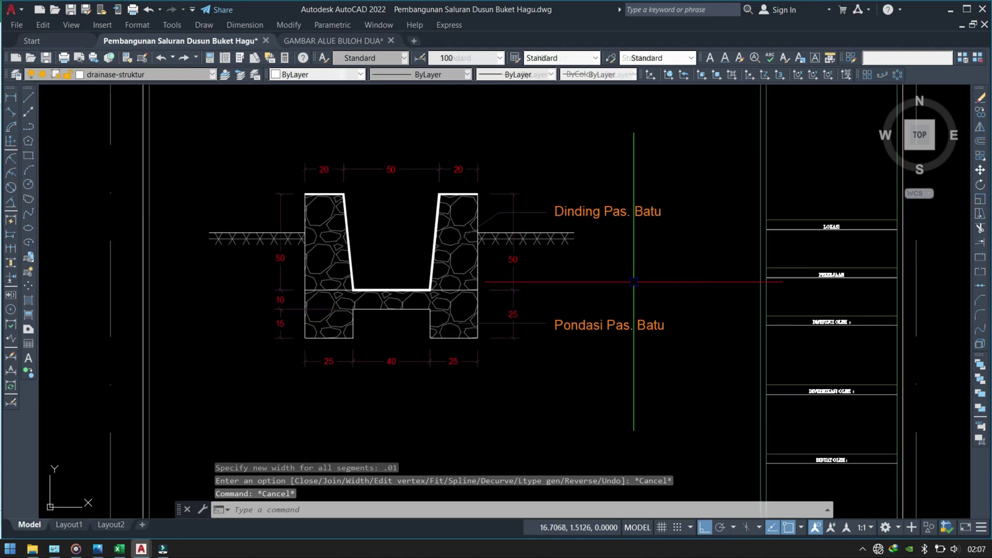
scroll(588, 251, up, 3)
Step: Copy the Dinding Pas. Batu leader label down beside the 50 dimension
click(539, 237)
middle_drag(567, 241, 556, 229)
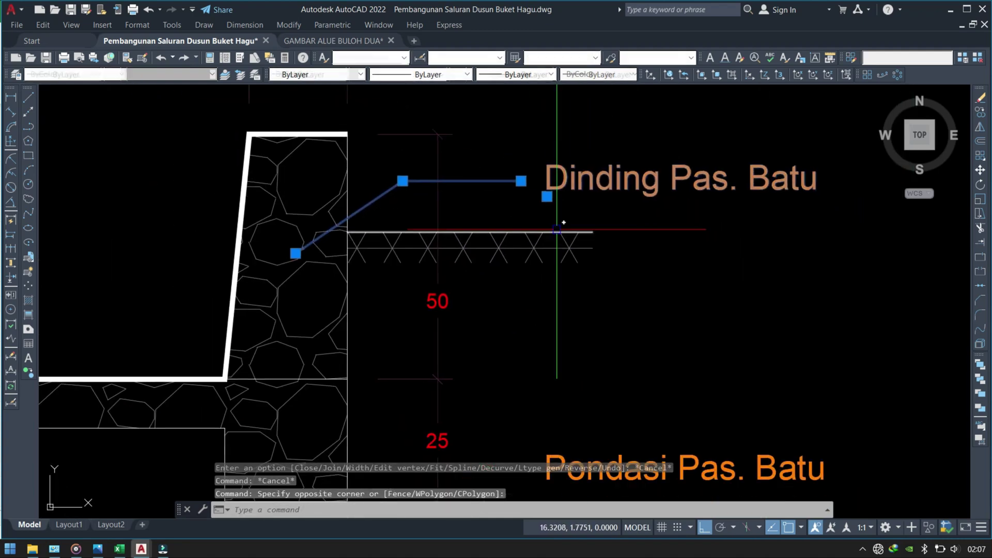
text(co)
key(Return)
click(627, 207)
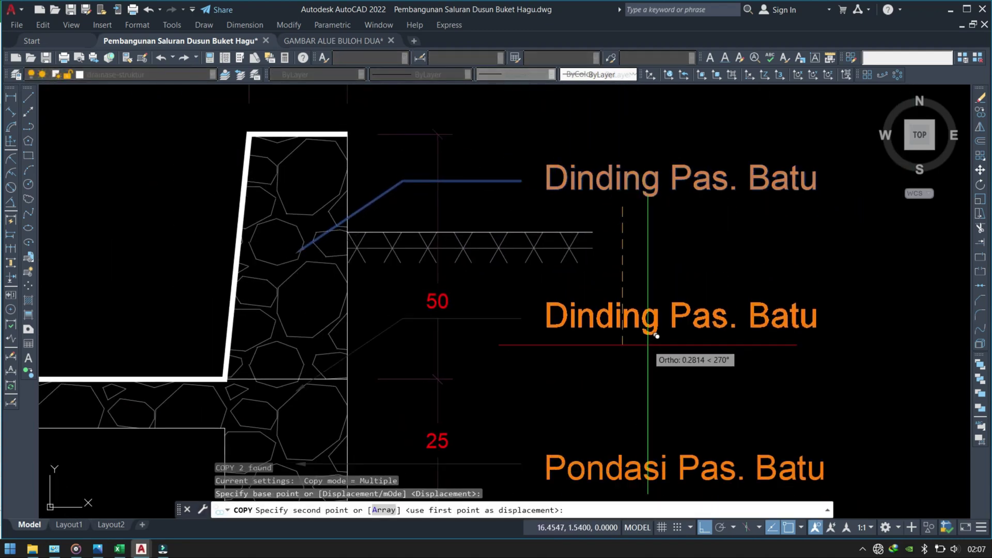
click(647, 345)
key(Escape)
Step: Move the copied leader's arrow end onto the stone channel wall
click(389, 337)
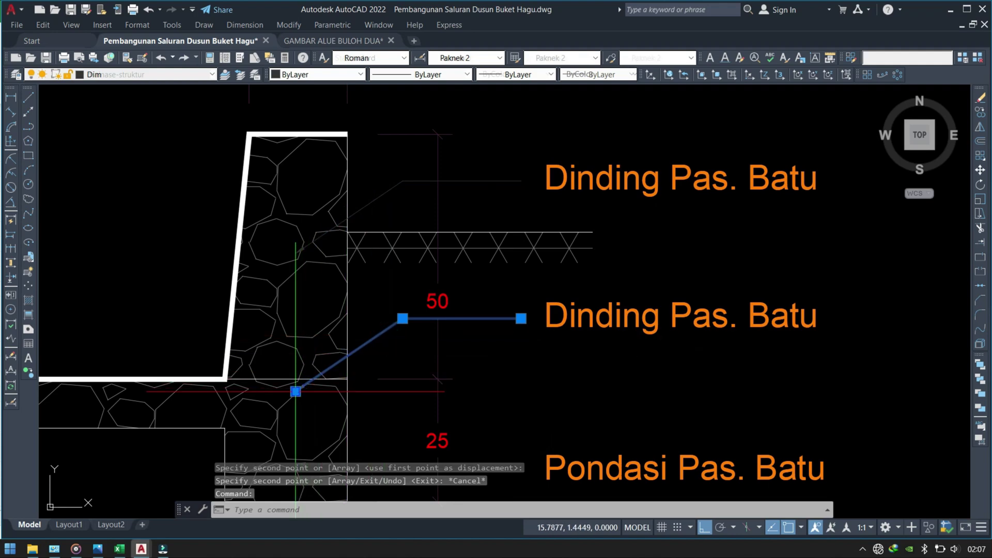
click(296, 392)
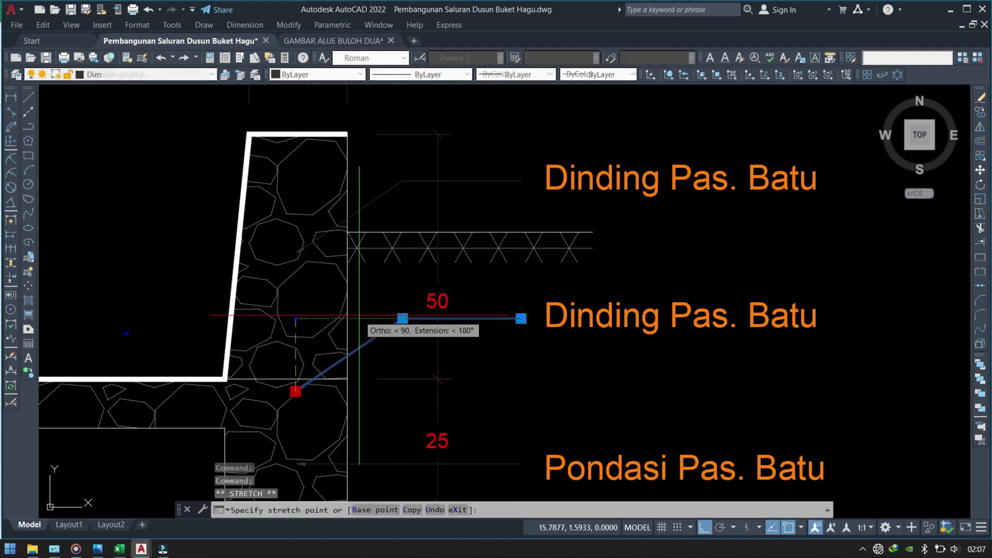
scroll(243, 320, up, 4)
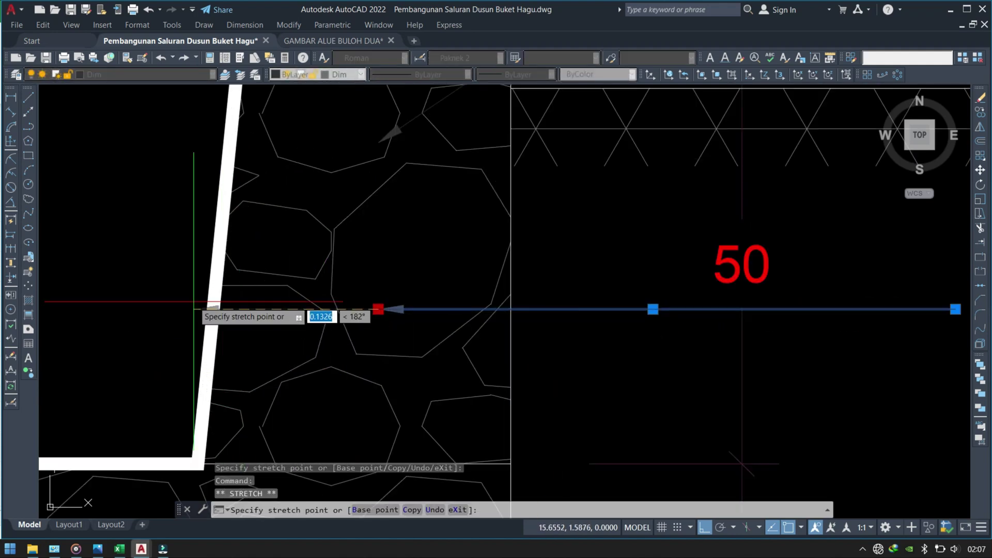
scroll(194, 301, up, 3)
key(Escape)
click(202, 288)
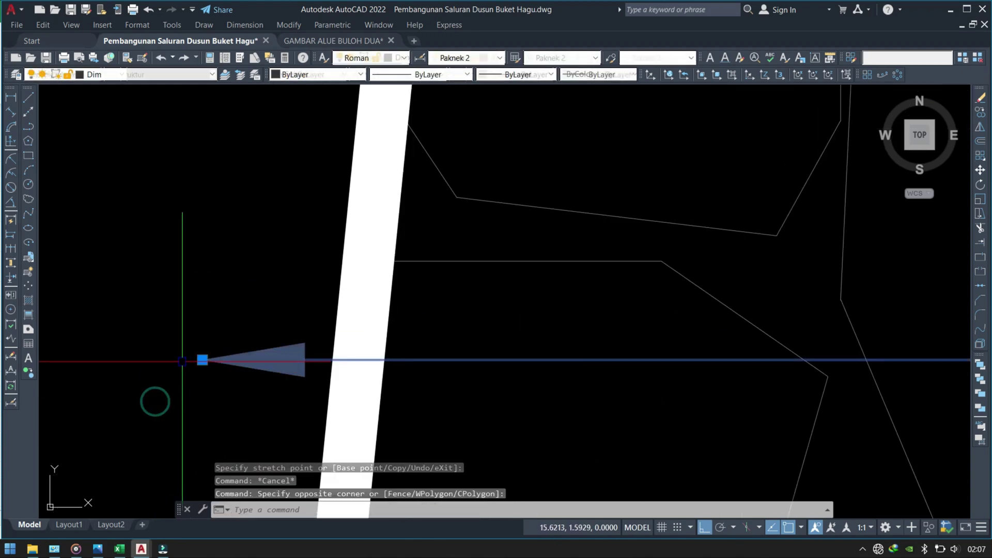
click(202, 360)
scroll(341, 380, down, 4)
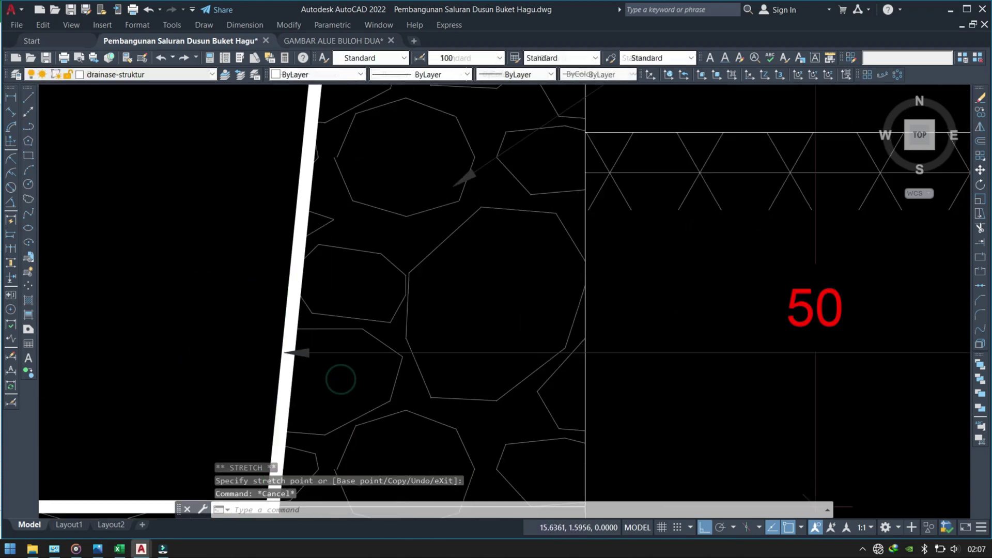
scroll(341, 379, down, 4)
Step: Edit the middle Dinding label with ED, typing 'Plesteran Dinding'
scroll(507, 346, down, 3)
text(ED)
key(Return)
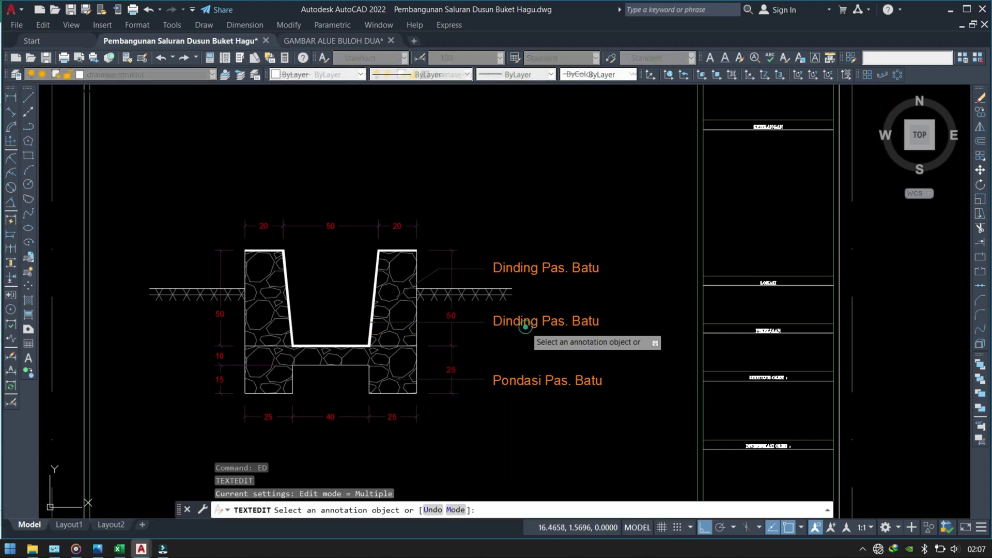
click(525, 326)
text(p)
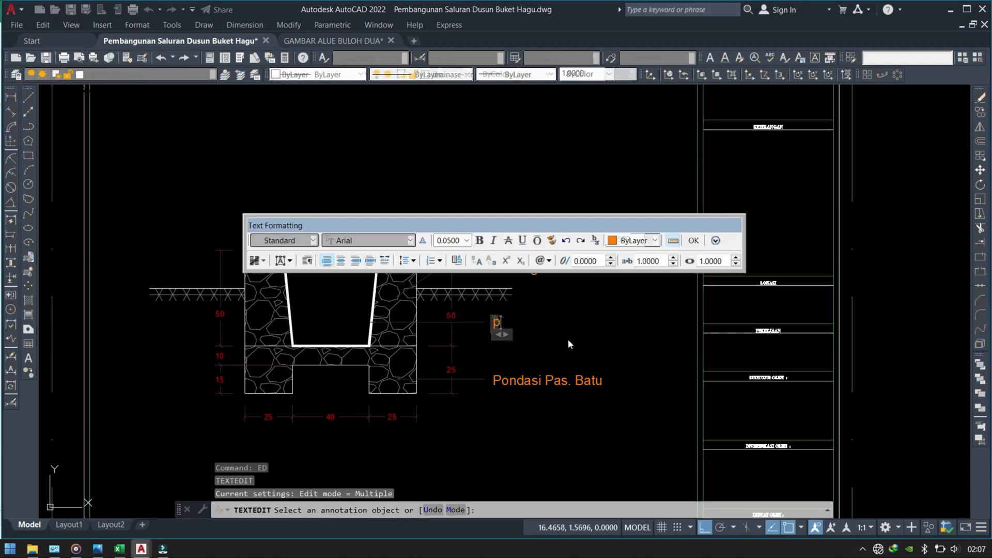
text(LESTRE)
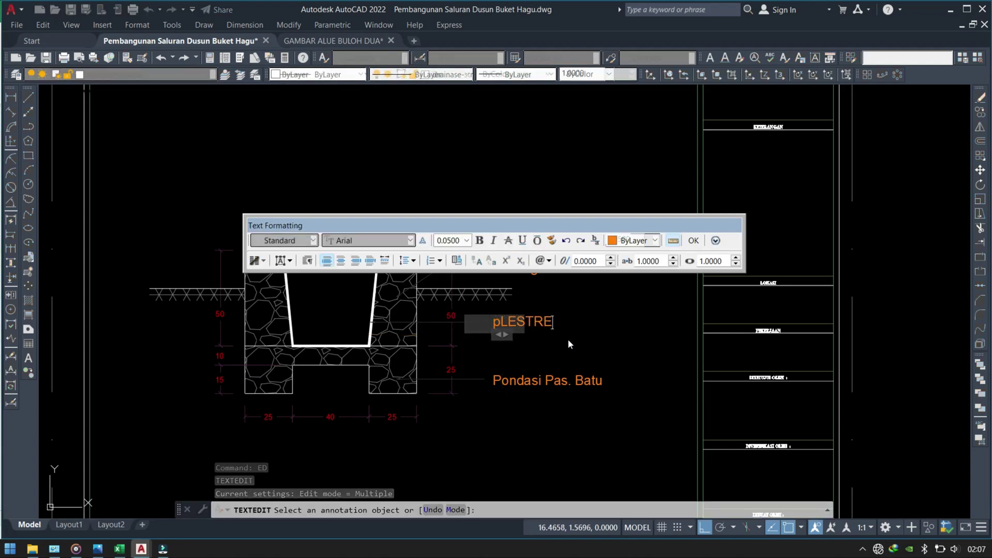
text(A)
key(BackSpace)
key(BackSpace)
key(BackSpace)
key(BackSpace)
key(BackSpace)
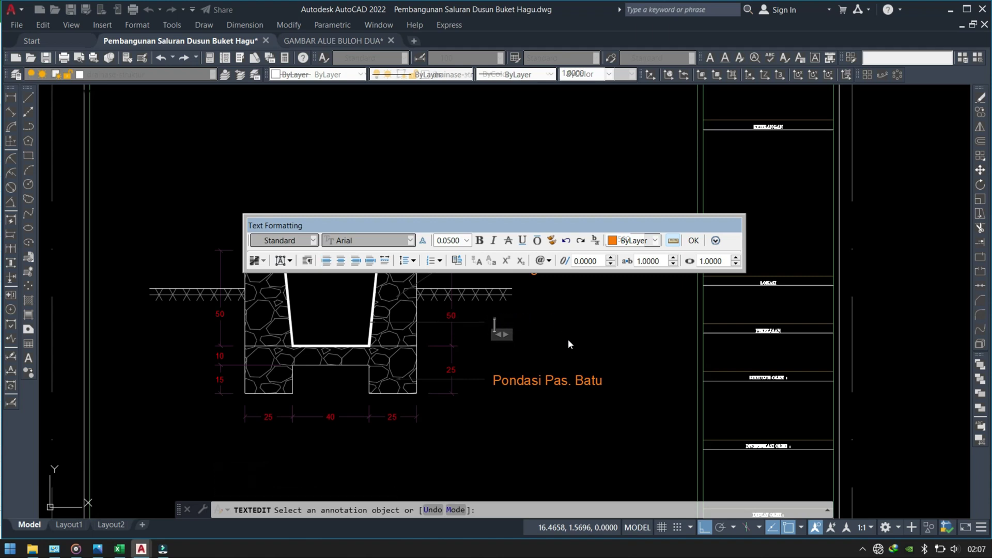
text(Ples)
text(teran D)
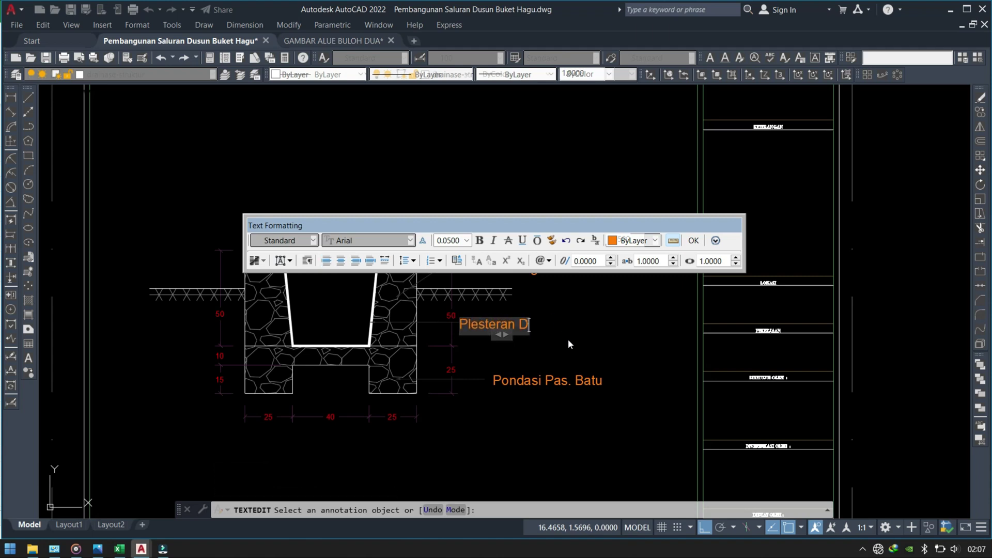
text(inding)
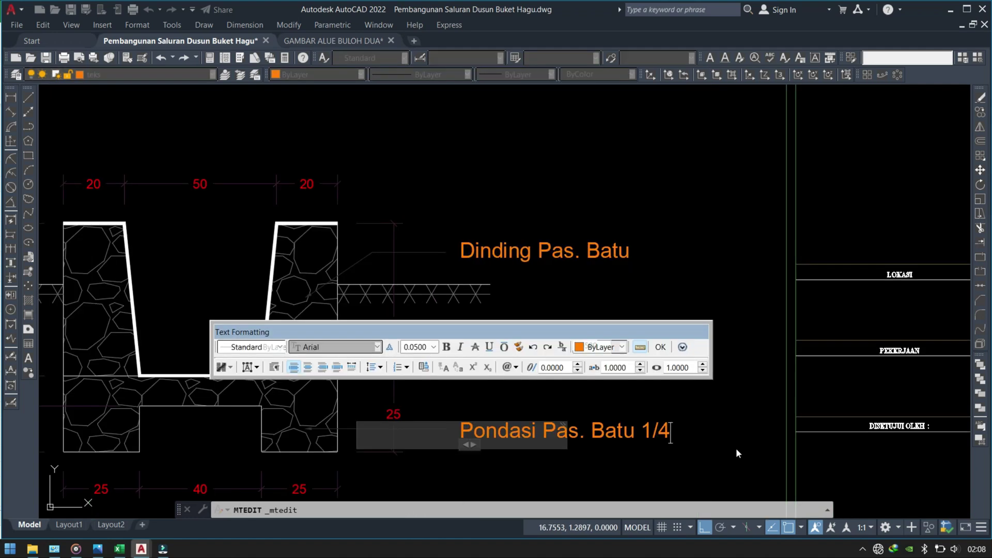
Step: Change the Pondasi label to read 'Pondasi Pas. Batu 1:4' and copy its text
key(BackSpace)
key(BackSpace)
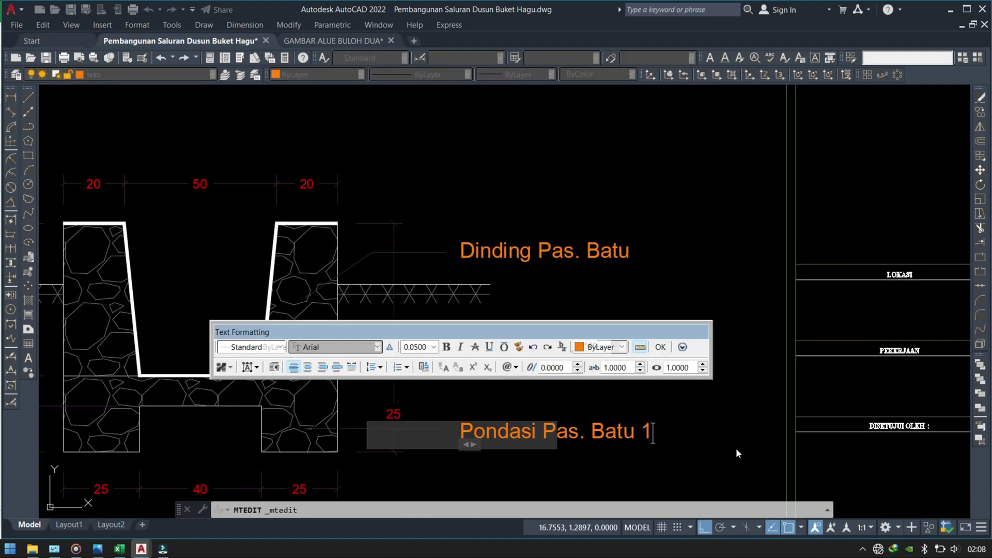
text(:1)
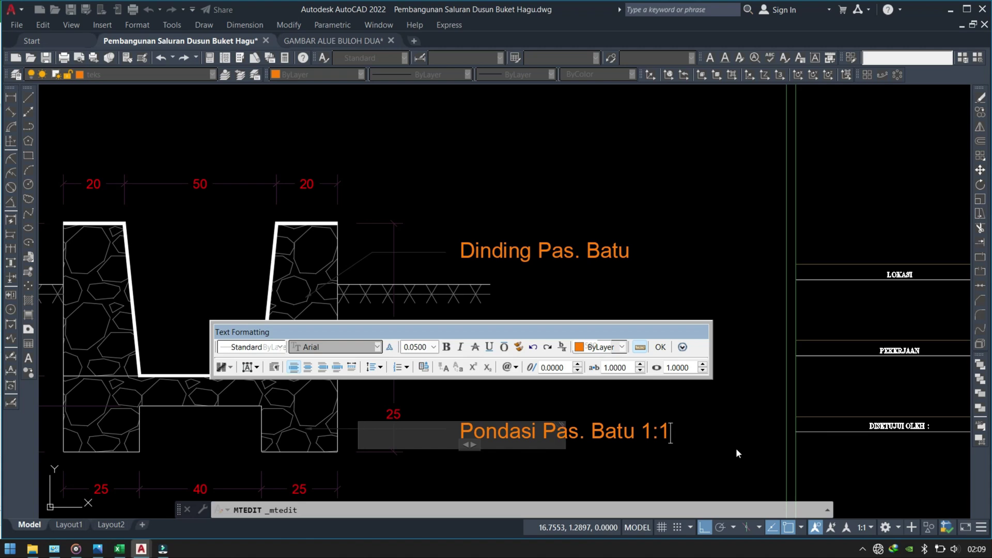
key(BackSpace)
text(4)
click(736, 450)
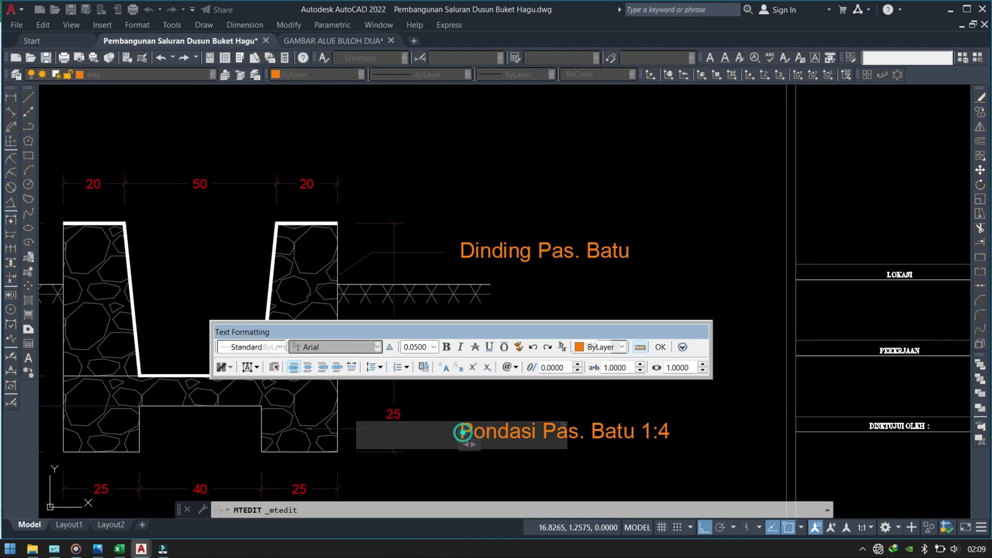
drag(462, 432, 593, 465)
key(ctrl+c)
click(641, 438)
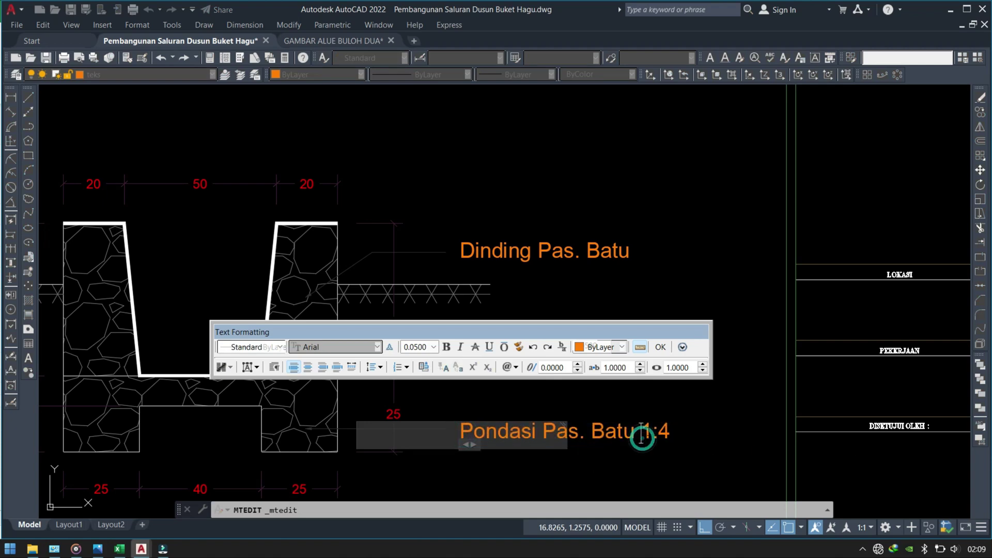
click(641, 467)
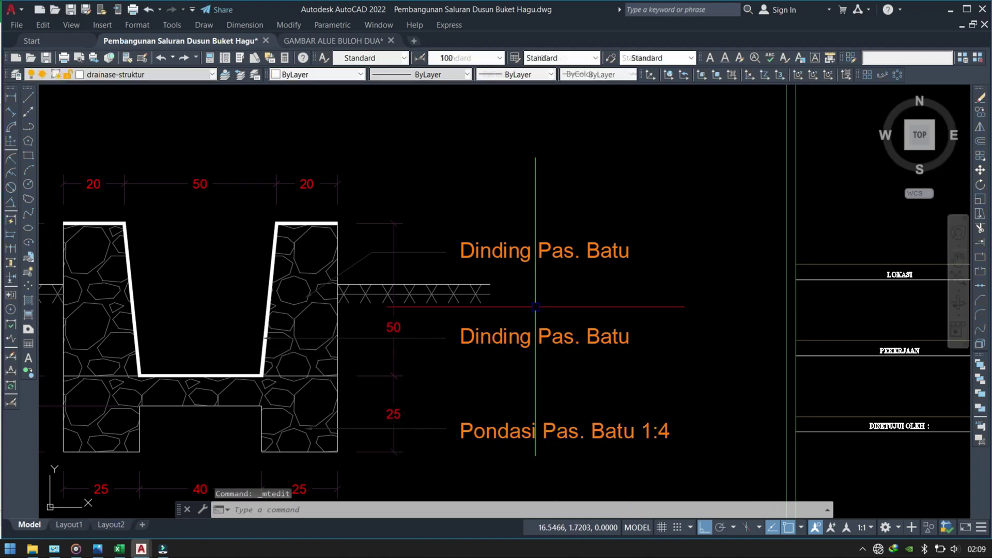
Step: Paste that text into the upper label and reword it to 'Dinding Pas. Batu 1:4'
click(527, 258)
double_click(527, 258)
key(ctrl+v)
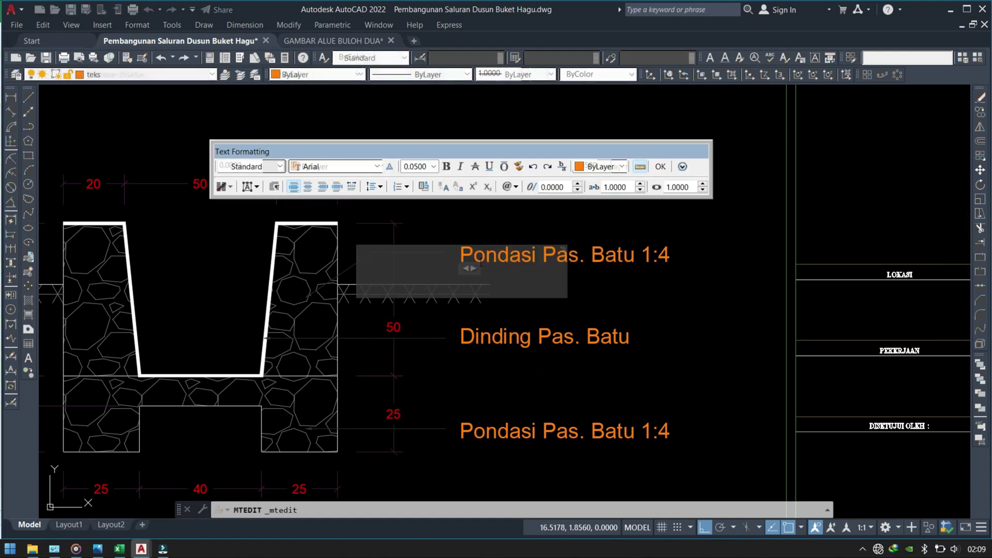
click(537, 257)
key(BackSpace)
key(BackSpace)
key(BackSpace)
text(D)
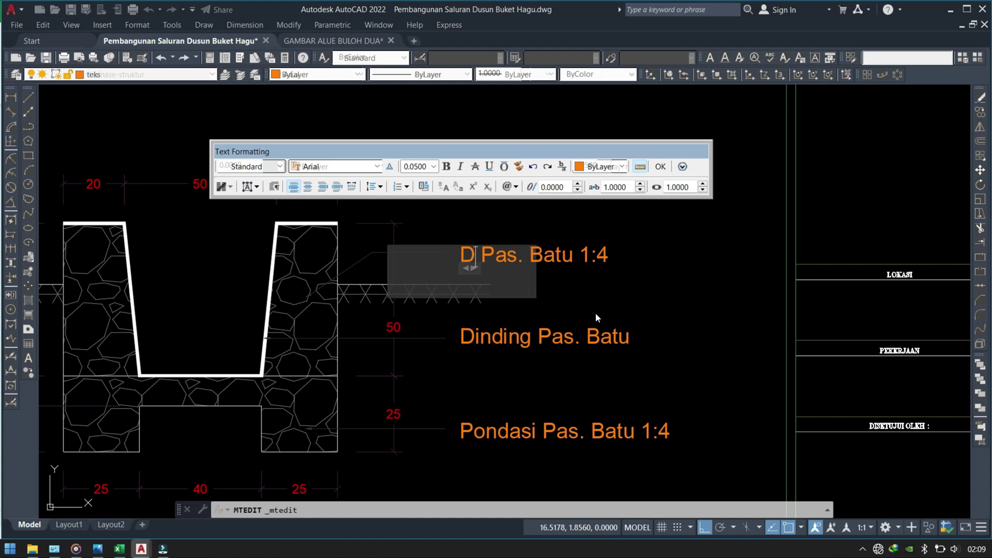
text(inding)
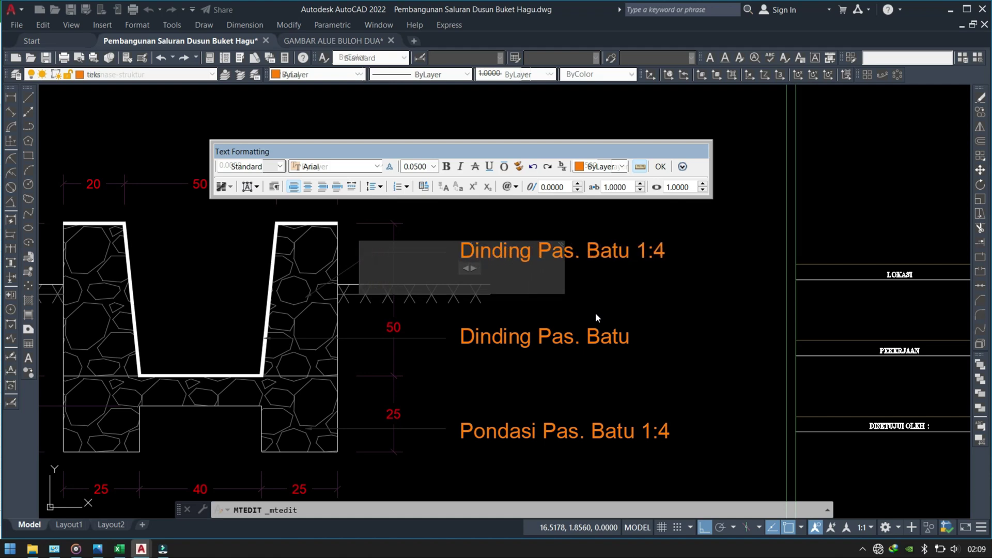
key(Escape)
mouse_move(516, 374)
middle_down()
mouse_move(568, 391)
mouse_move(658, 339)
middle_up()
Step: Retype the middle label as 'Plesteran Dinding 1:4 T:15 mm'
double_click(635, 304)
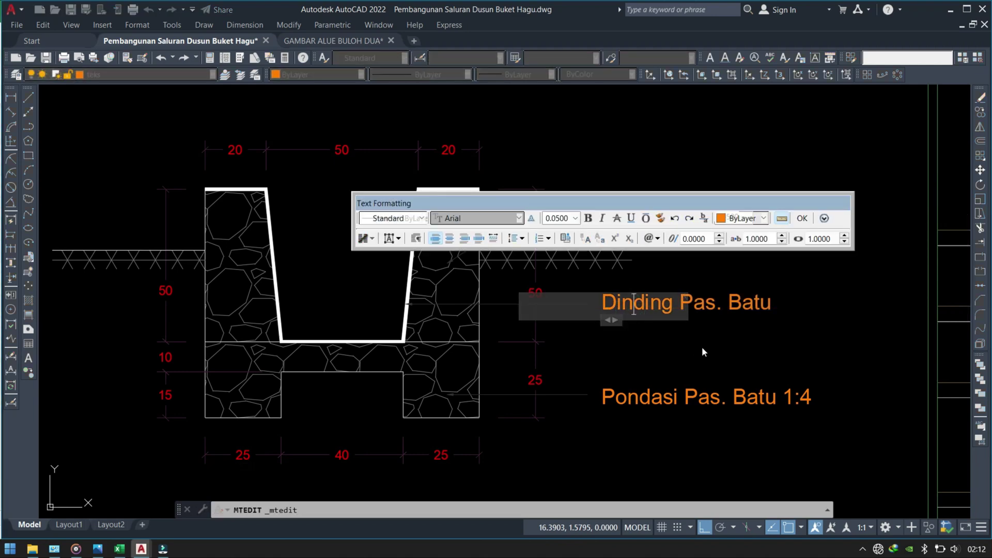
key(ctrl+a)
text(Ples)
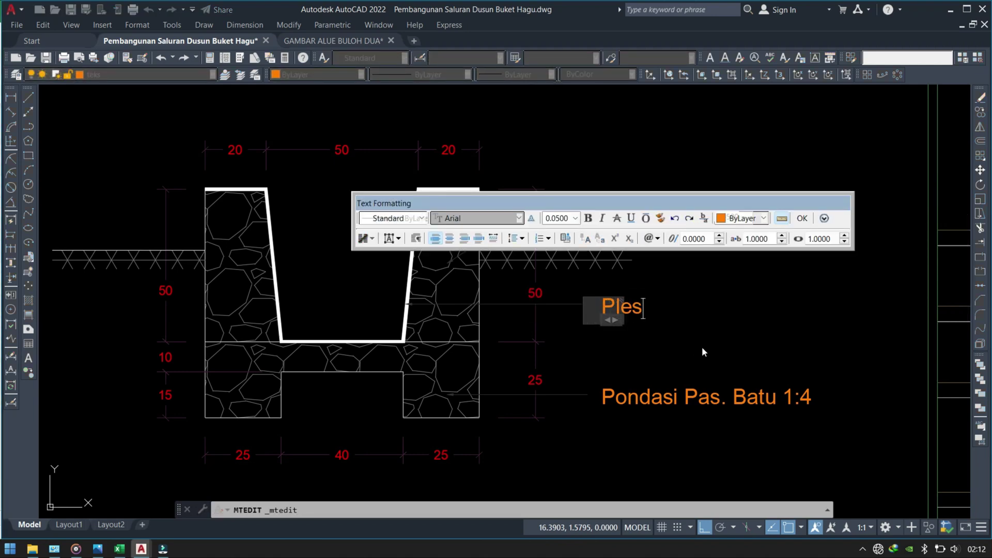
text(teran )
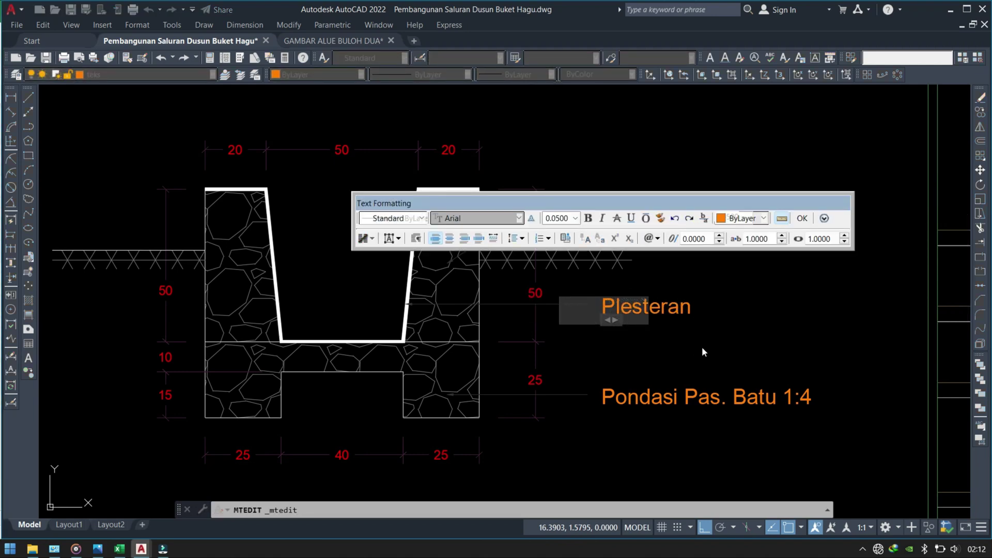
text(Dinding )
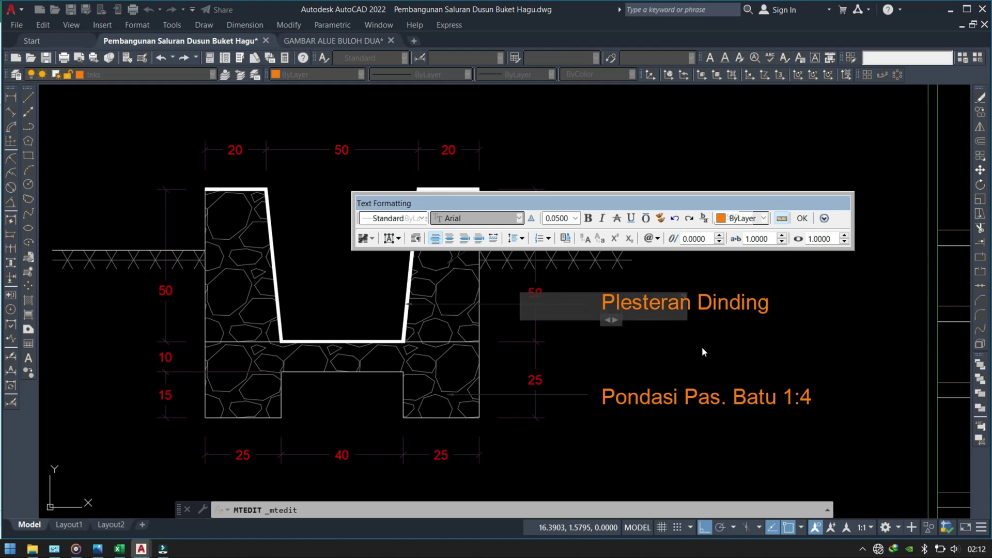
text(1:)
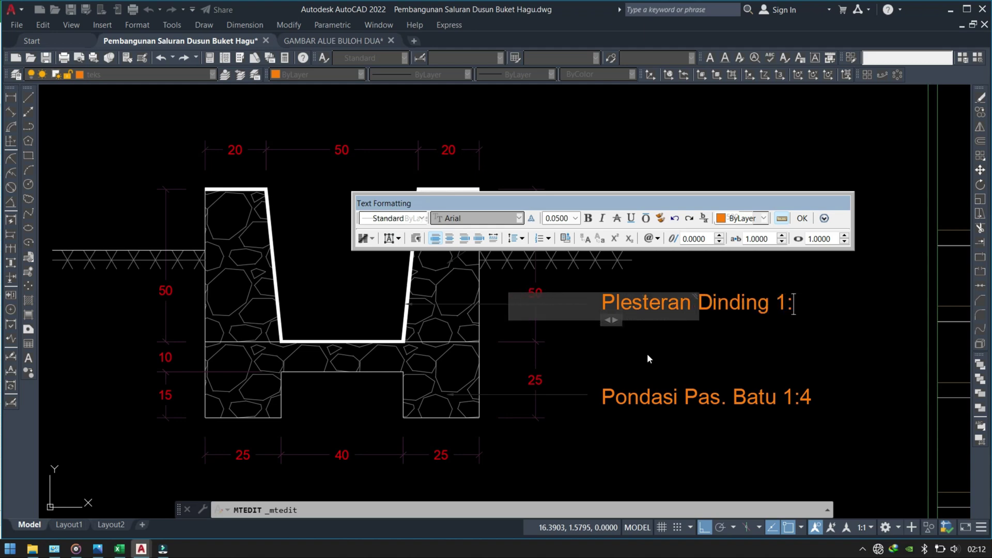
text(4)
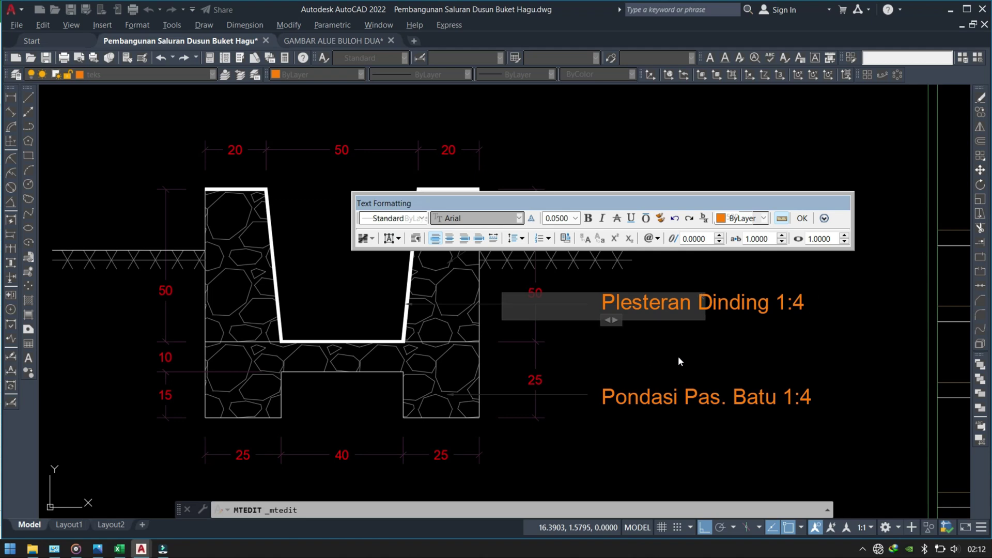
text( T)
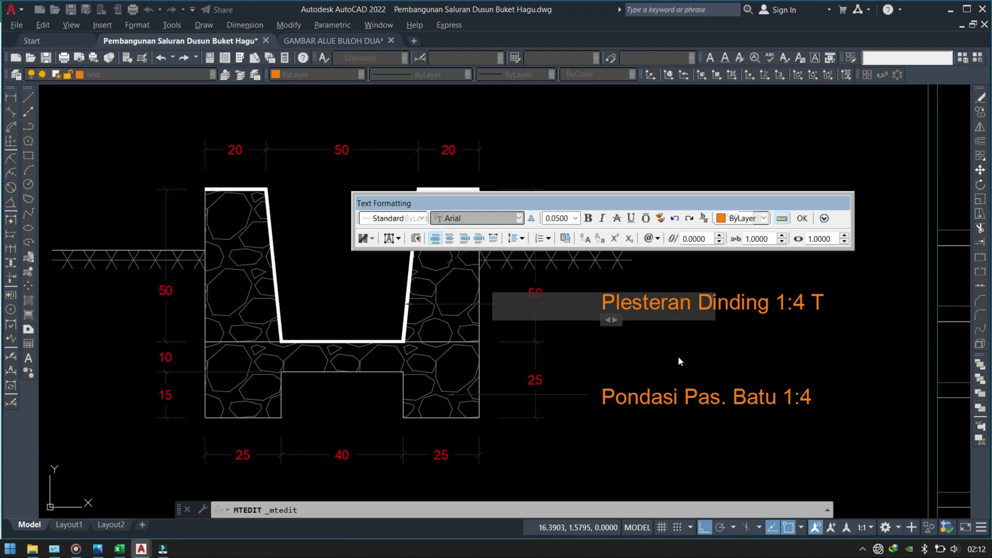
text(:15)
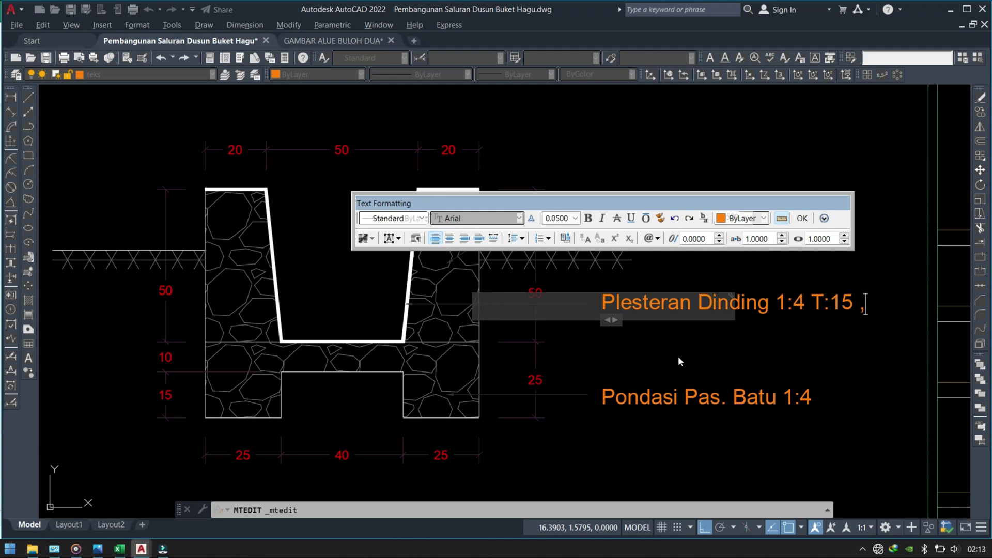
text( Cm)
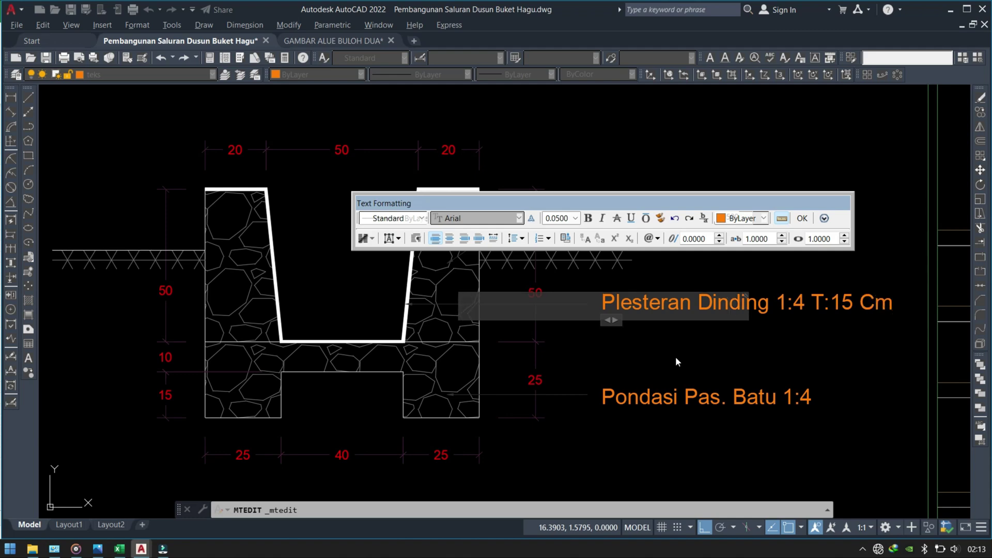
middle_drag(904, 351, 751, 359)
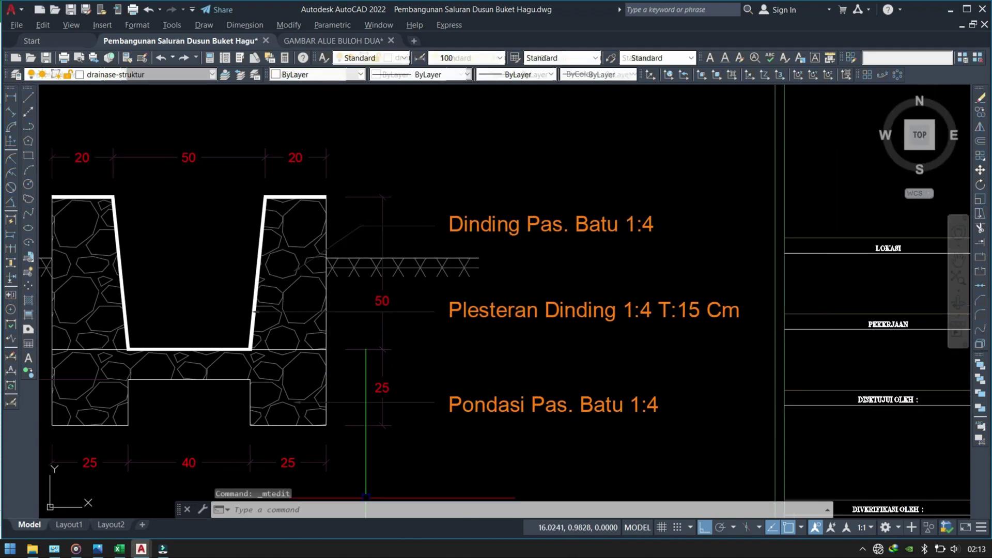
key(BackSpace)
key(BackSpace)
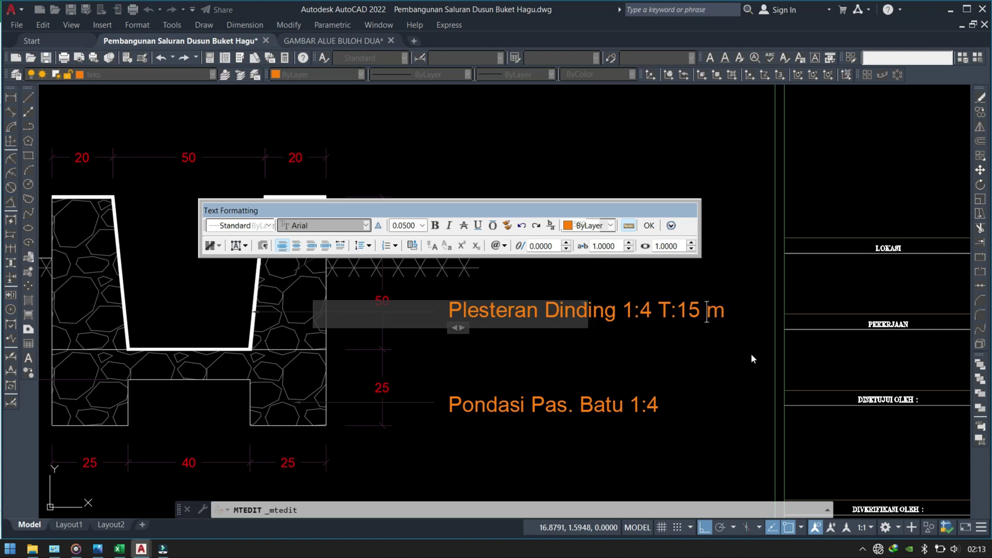
text(m)
click(728, 439)
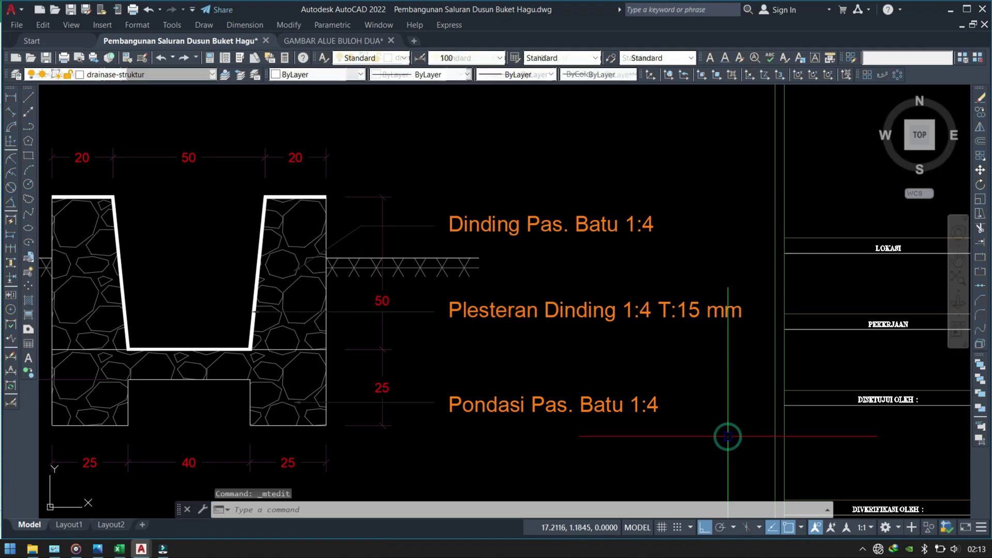
Step: Wrap 'T:15 mm' onto a second line of the Plesteran label
double_click(663, 310)
key(Return)
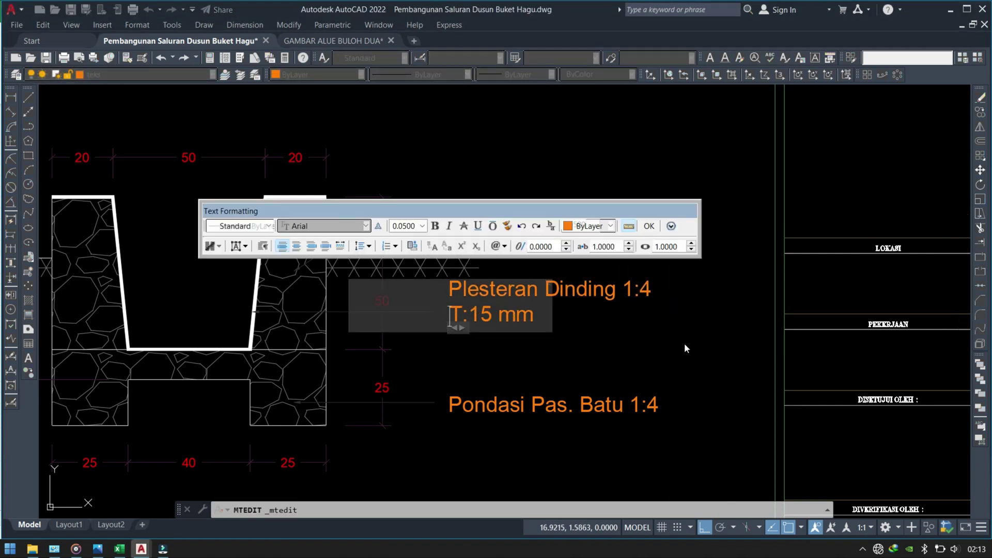
click(667, 392)
click(523, 322)
middle_drag(523, 323, 522, 336)
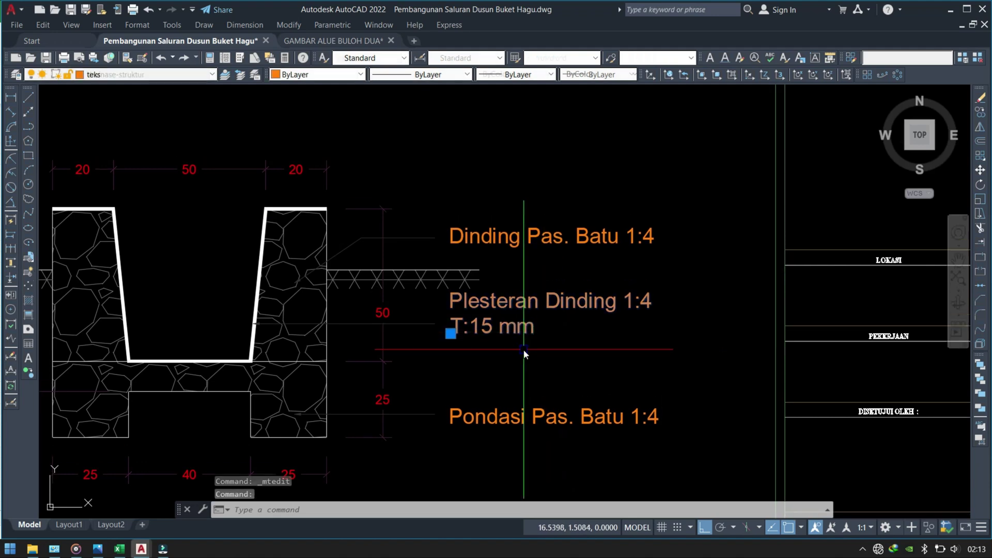
text(m)
key(Return)
Step: Move the Plesteran label slightly lower, between the Dinding and Pondasi labels
scroll(569, 327, up, 1)
click(591, 320)
click(590, 354)
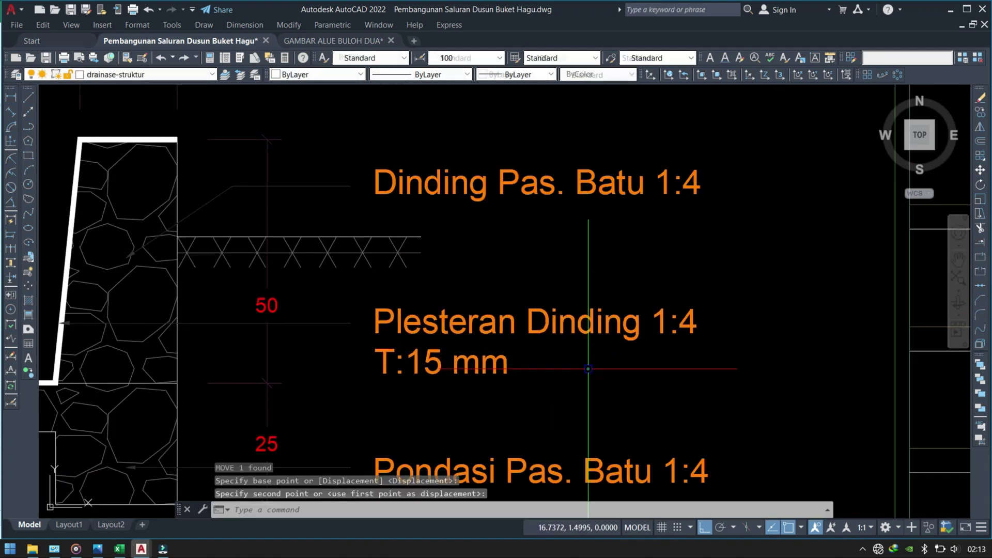
scroll(559, 364, down, 3)
scroll(594, 387, up, 2)
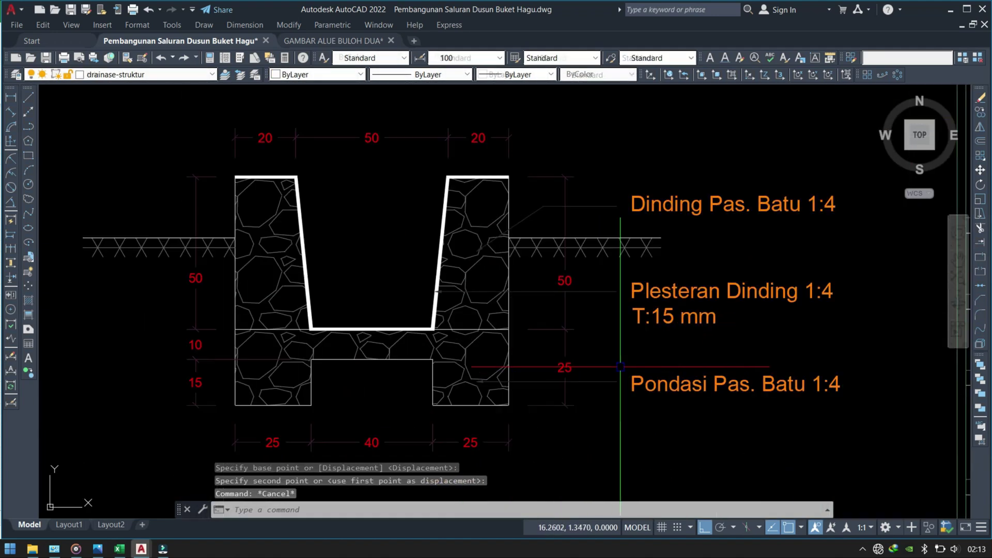
Step: Mirror the Pondasi leader and text about the channel centreline, keeping the original
click(704, 359)
click(597, 413)
scroll(598, 403, down, 2)
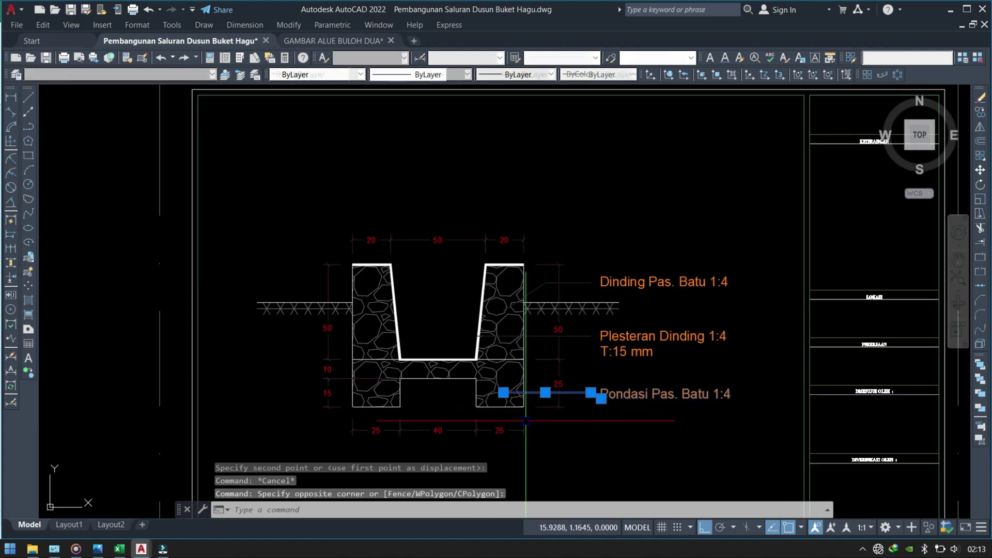
text(mi)
key(Return)
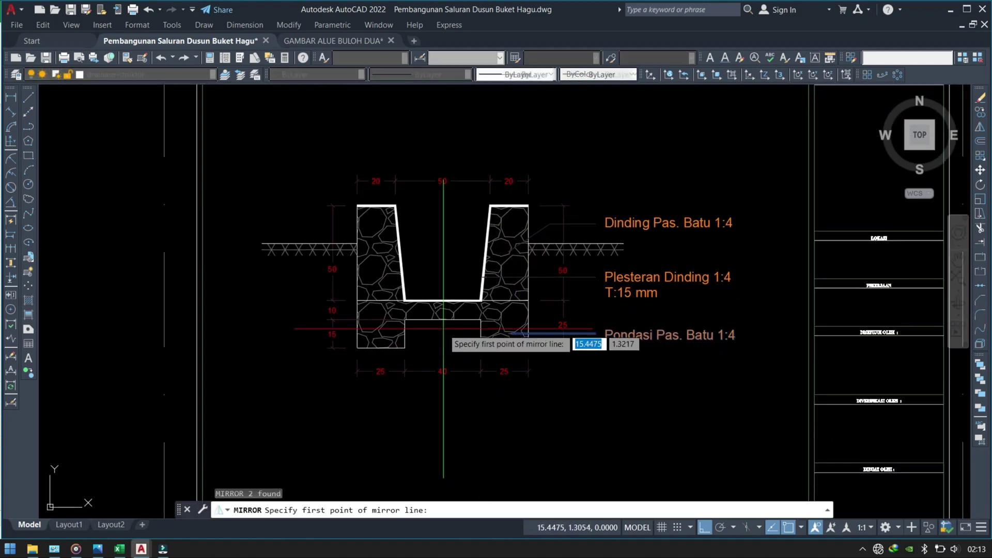
click(443, 320)
click(441, 421)
key(Return)
Step: Erase the mirrored Pondasi text, leaving its leader line on the left
scroll(517, 388, up, 3)
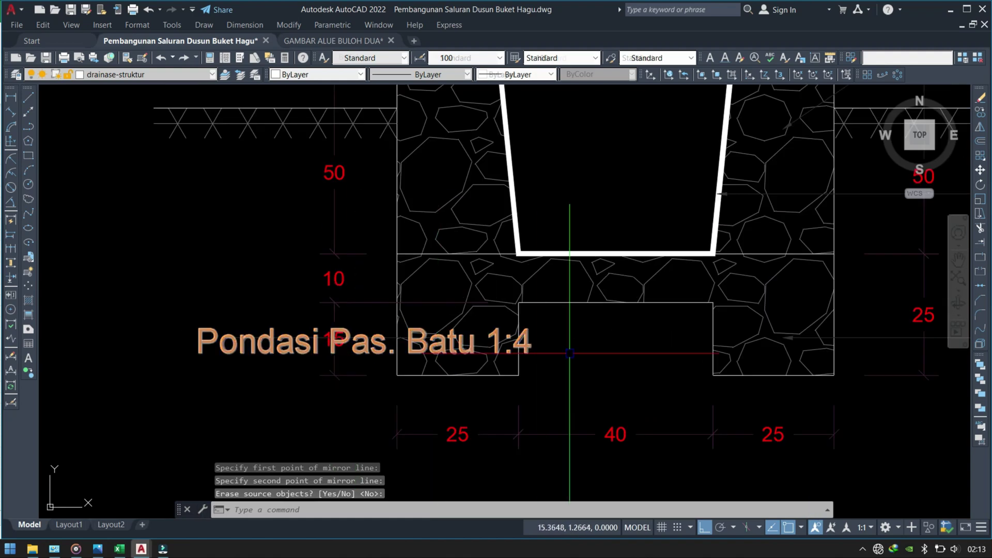
scroll(517, 372, up, 2)
scroll(500, 367, up, 1)
click(500, 367)
scroll(500, 366, down, 3)
text(e)
key(Return)
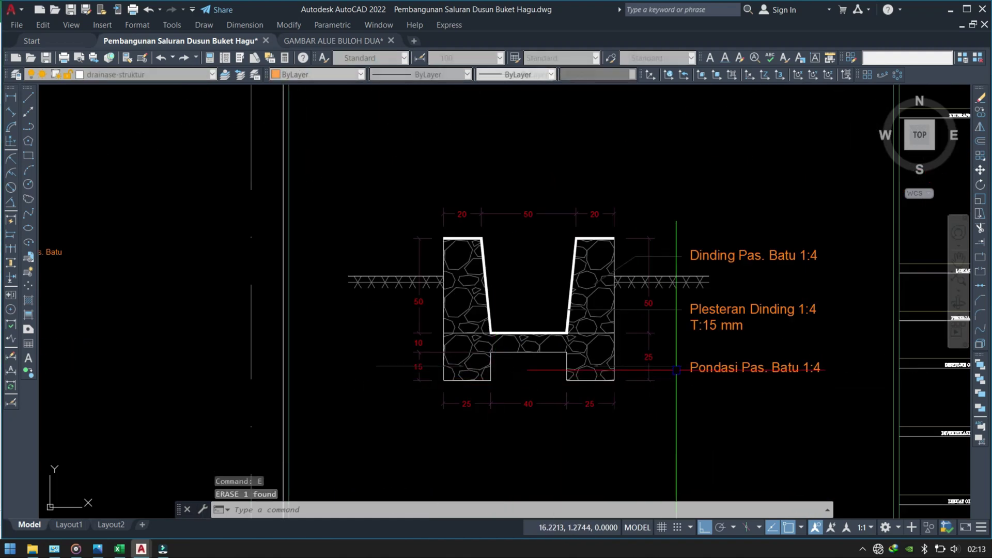
click(687, 383)
scroll(466, 380, up, 2)
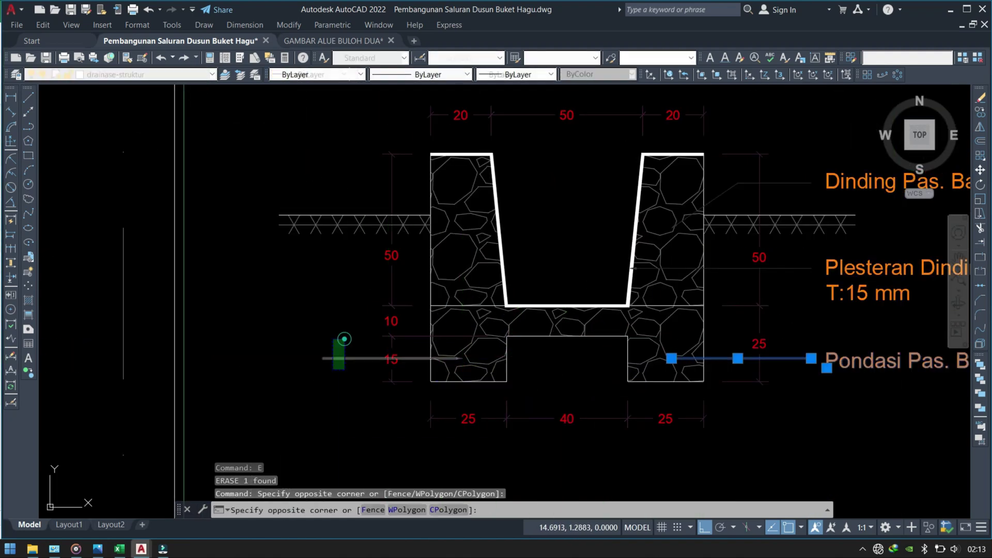
Step: Mirror the original Pondasi text to the left side of the channel centreline
click(334, 370)
key(Escape)
click(827, 361)
middle_drag(706, 458, 727, 424)
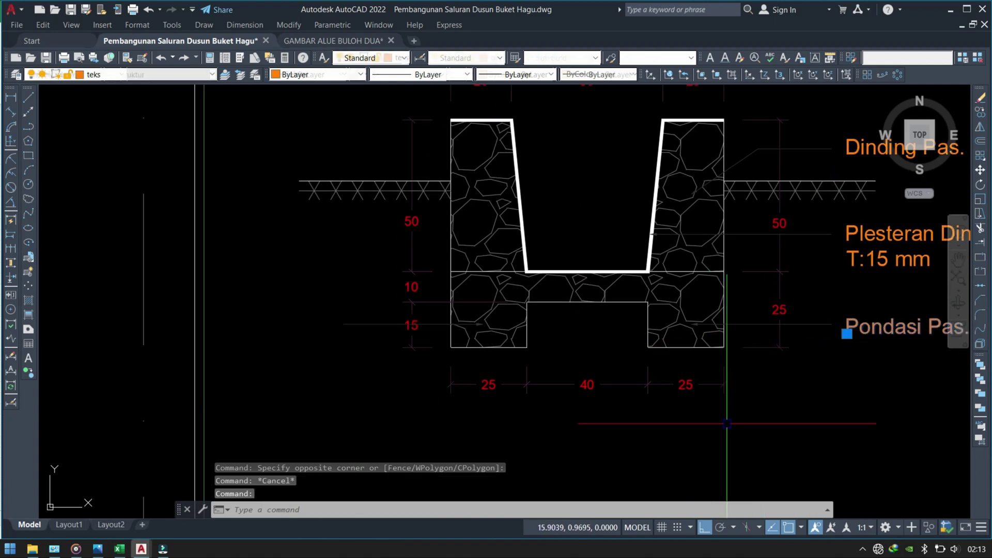
text(mi)
key(Return)
click(587, 302)
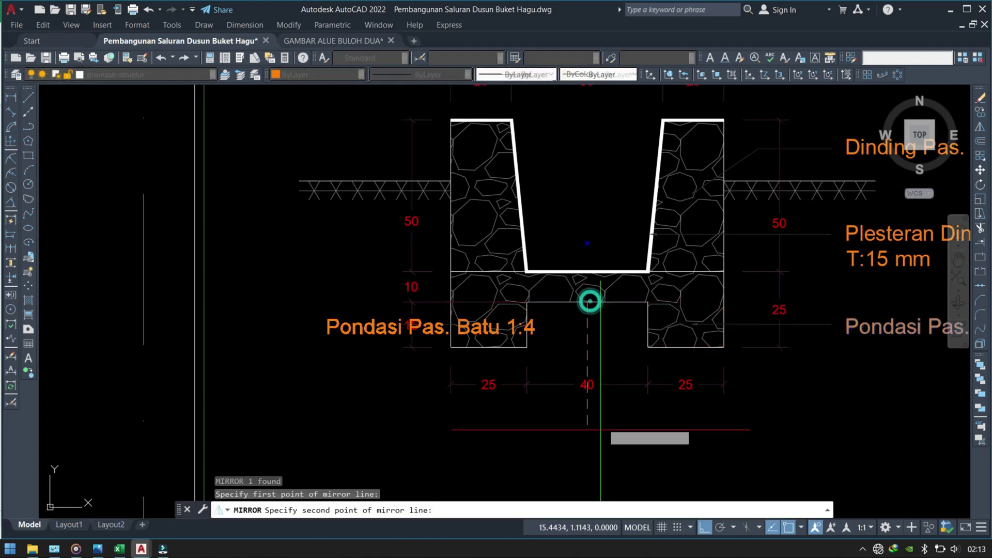
click(595, 455)
key(Escape)
double_click(330, 331)
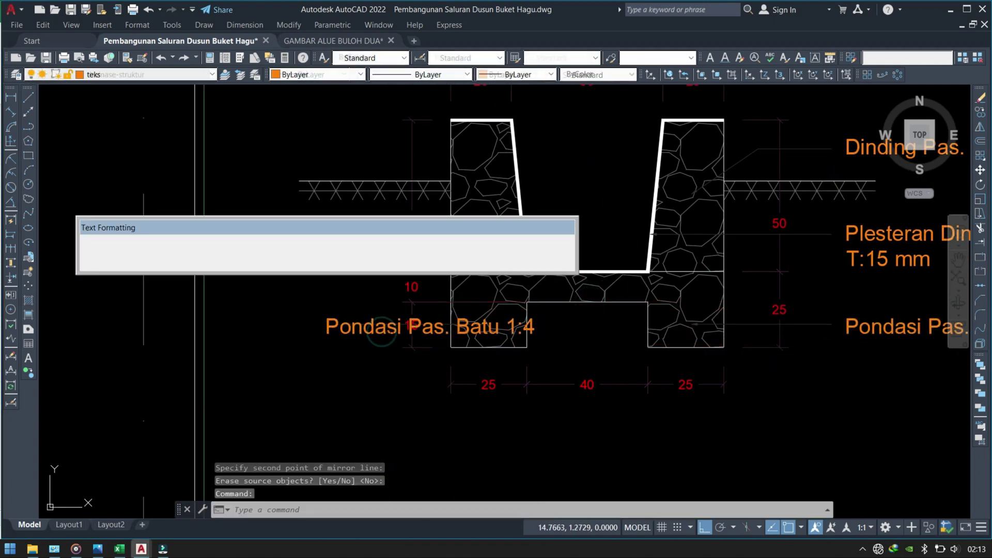
click(326, 386)
Step: Move the mirrored Pondasi text into place left of the foundation
middle_drag(375, 374, 483, 342)
text(m)
key(Return)
click(639, 411)
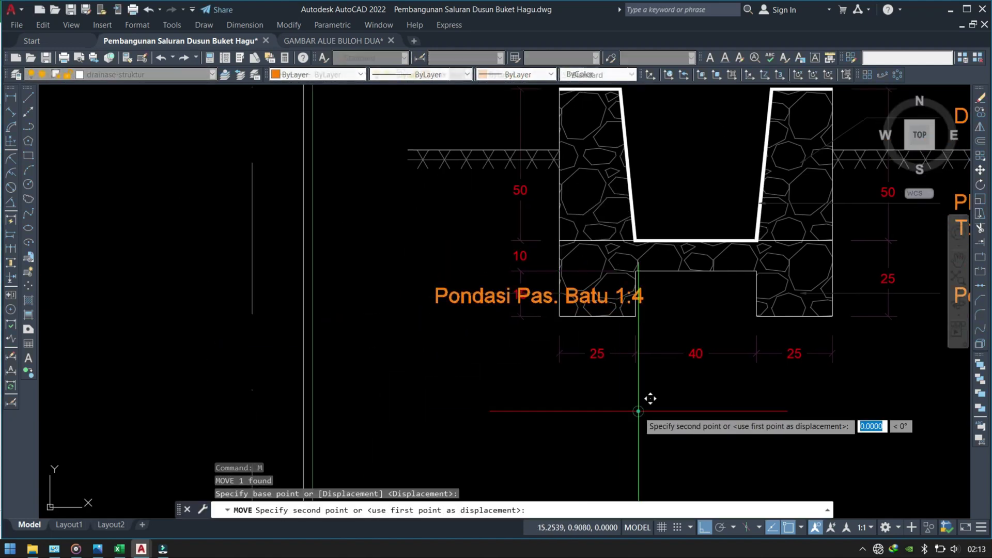
click(438, 457)
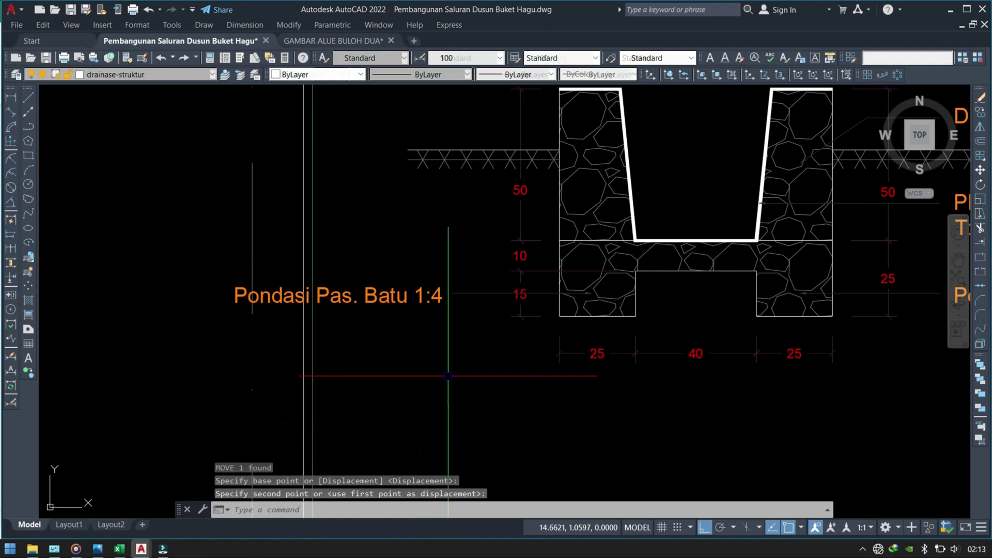
Step: Lift the left label and its leader up to wall height
click(481, 265)
click(427, 310)
middle_drag(394, 343, 400, 385)
text(m)
key(Return)
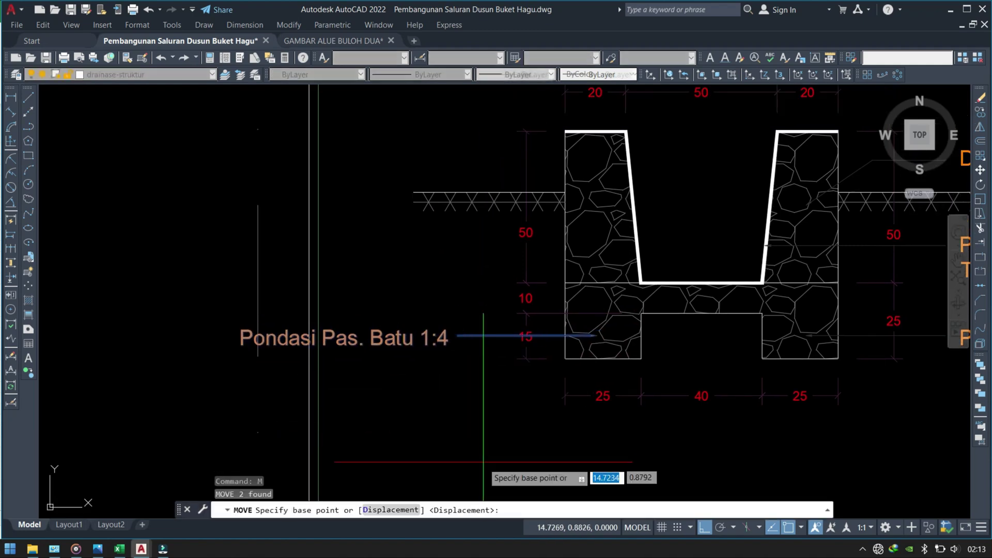
click(483, 461)
click(470, 362)
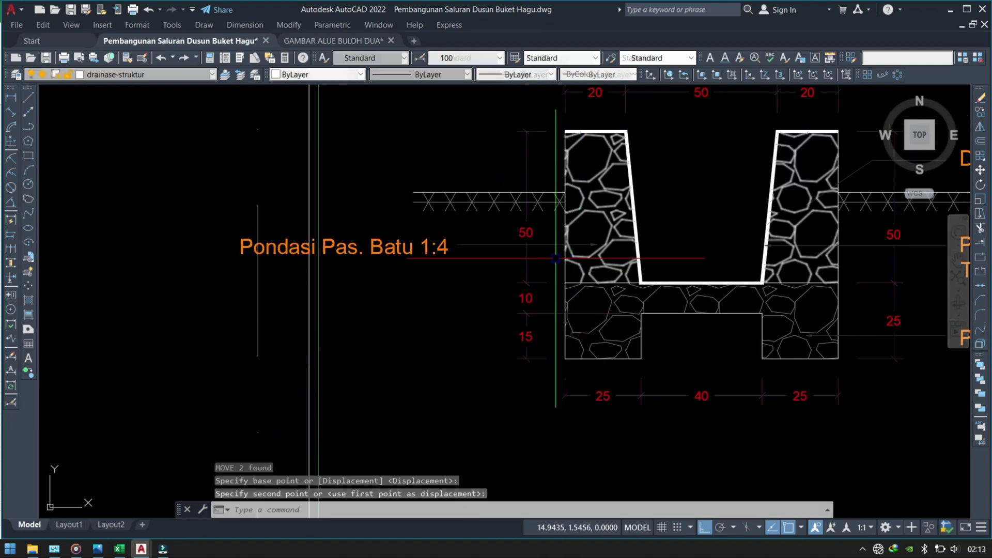
Step: Stretch the left label and leader slightly to the right, into the floor slab
click(532, 245)
click(598, 245)
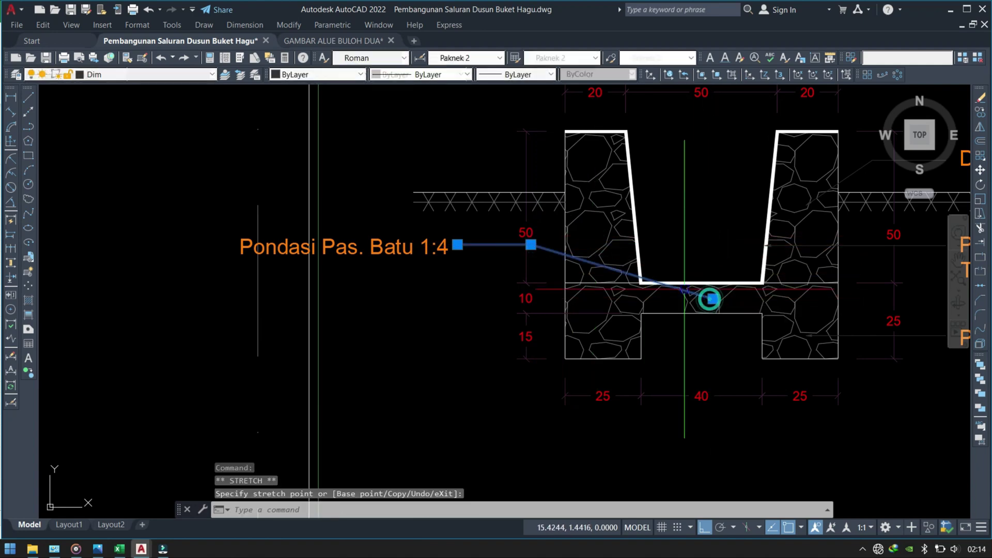
key(Escape)
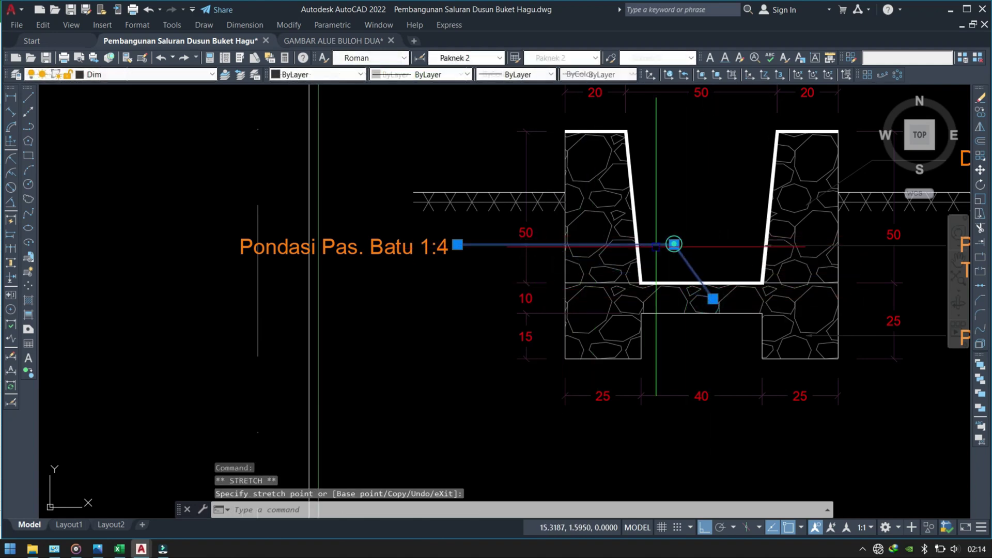
key(Escape)
click(131, 346)
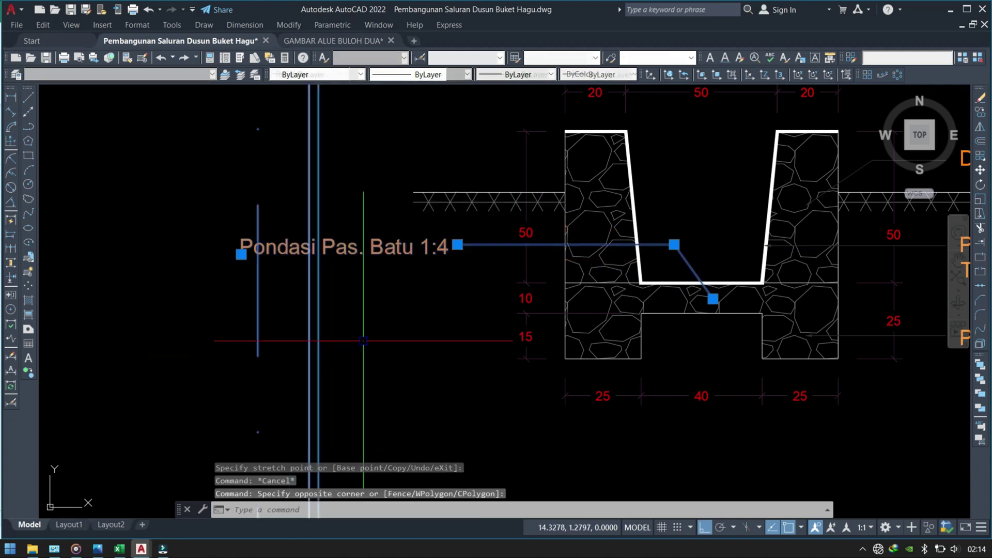
text(s)
key(Return)
click(381, 396)
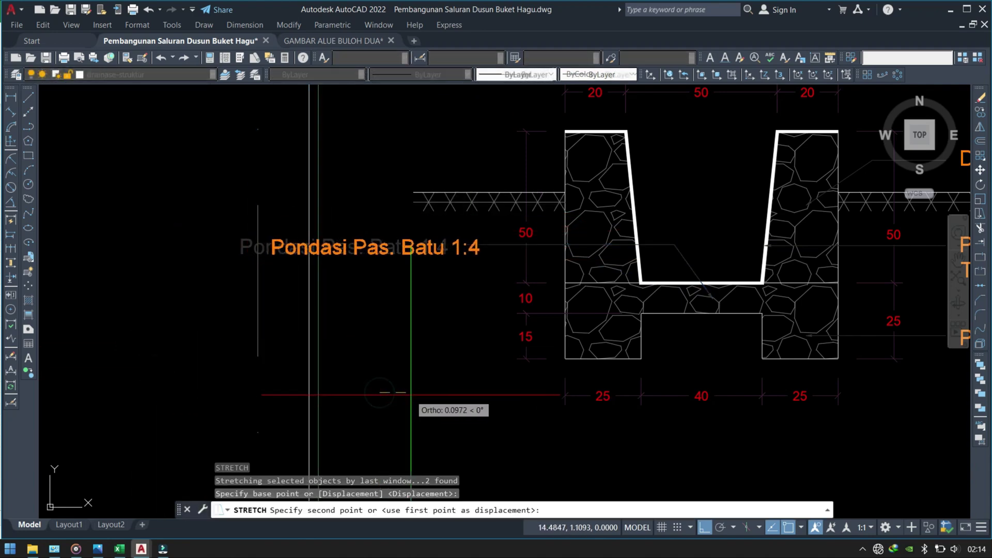
click(413, 288)
Step: Replace 'Pondasi' with 'Lantai' in the left label, making it 'Lantai Pas. Batu 1:4'
double_click(387, 243)
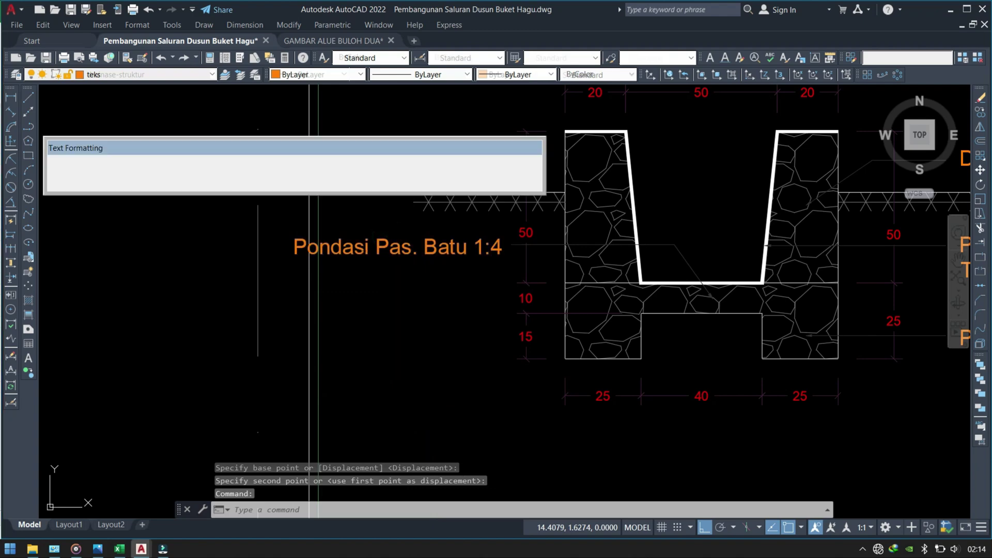
click(368, 251)
key(BackSpace)
key(BackSpace)
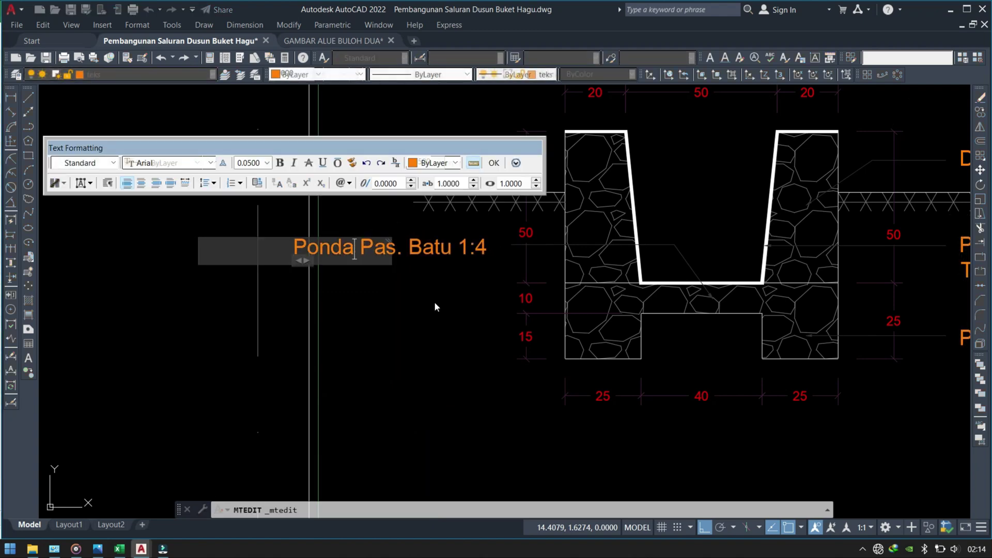
key(BackSpace)
key(BackSpace)
key(BackSpace)
text(Lanta)
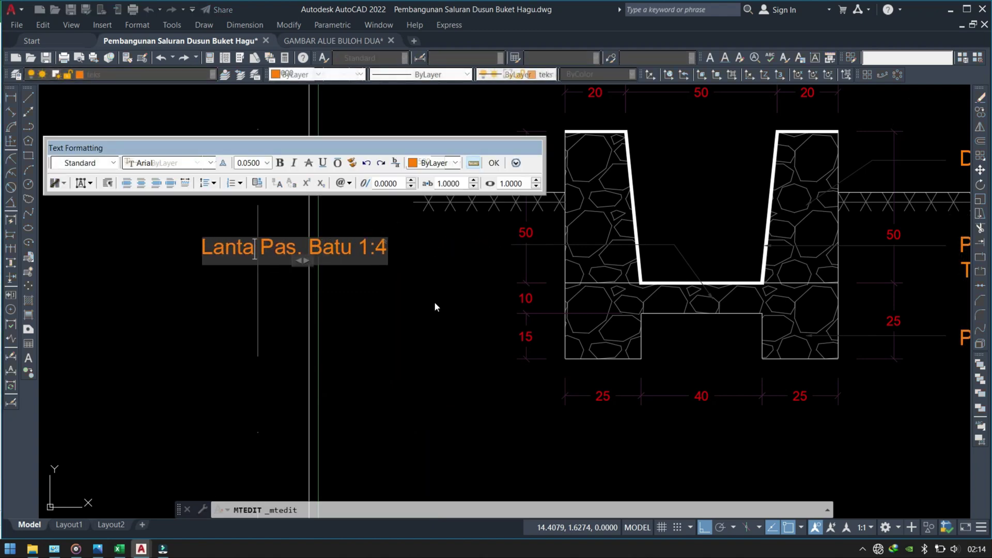
text(i)
click(730, 301)
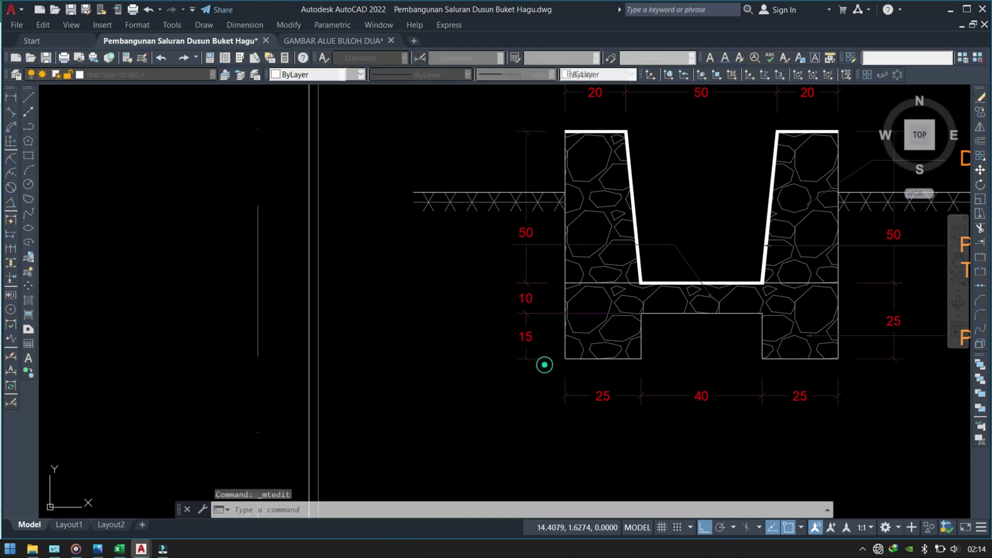
click(388, 238)
Step: Start moving the Lantai label, then cancel the move
text(m)
key(Return)
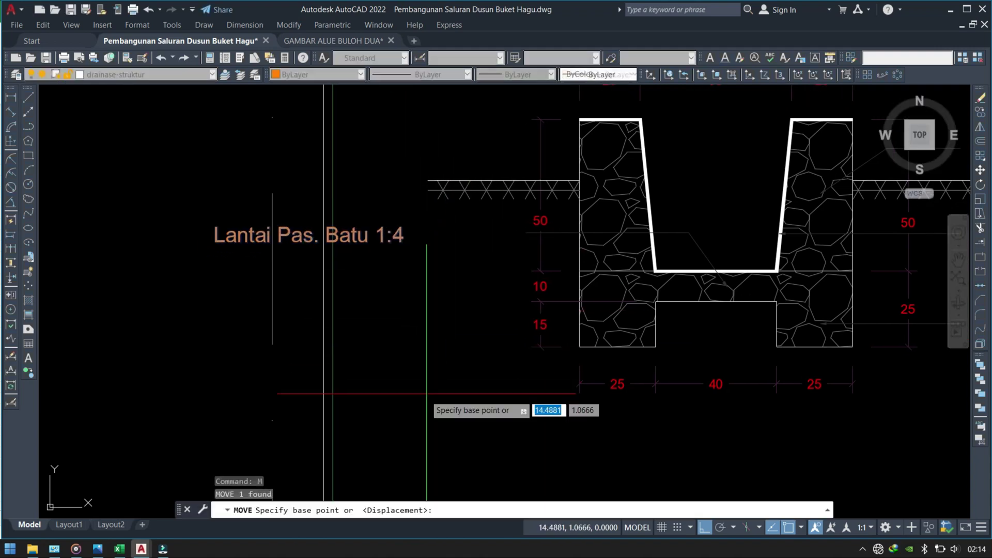
click(421, 401)
scroll(534, 419, down, 5)
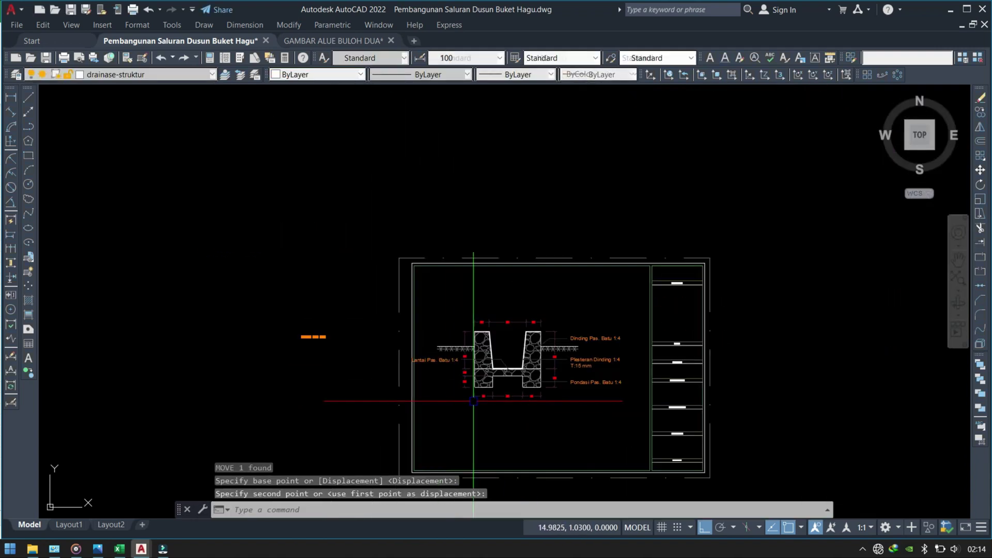
key(Escape)
Step: Erase the stray label lying outside the title-block frame
drag(341, 295, 254, 380)
text(m)
key(Return)
click(303, 266)
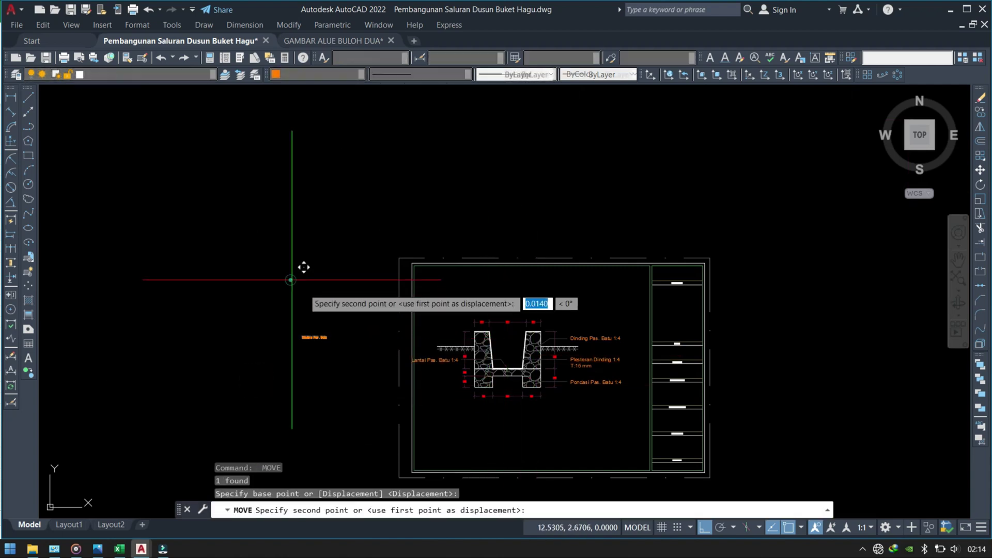
key(Escape)
drag(328, 336, 273, 379)
text(e)
key(Return)
Step: Window-select the whole labelled cross-section and move it to a new spot in the frame
click(303, 288)
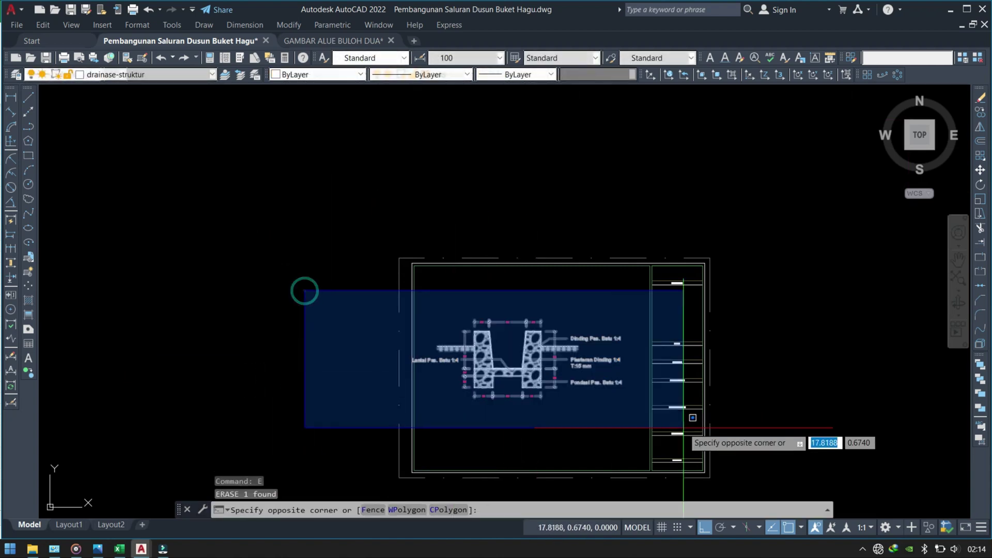
click(690, 421)
middle_drag(564, 404, 550, 330)
text(m)
key(Return)
scroll(550, 330, up, 5)
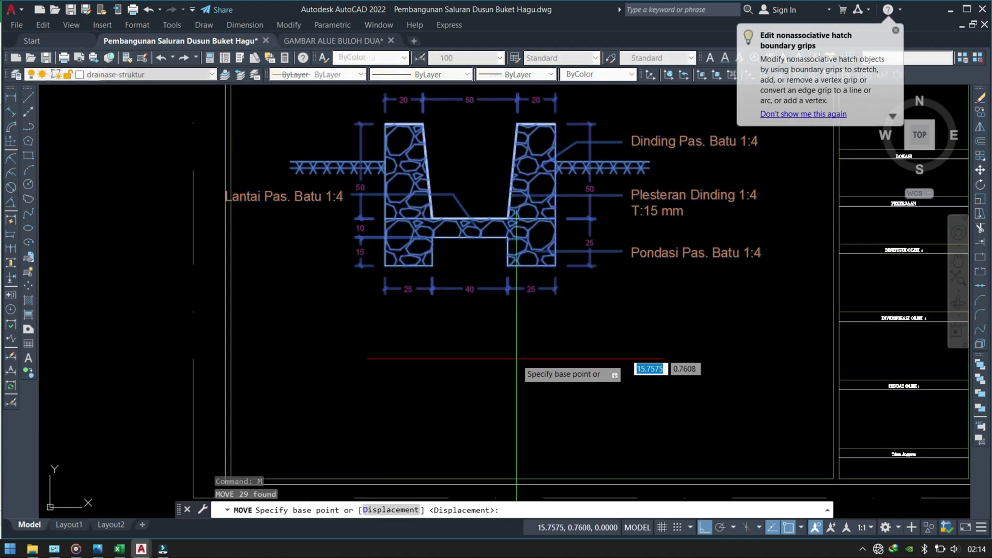
click(506, 363)
click(560, 384)
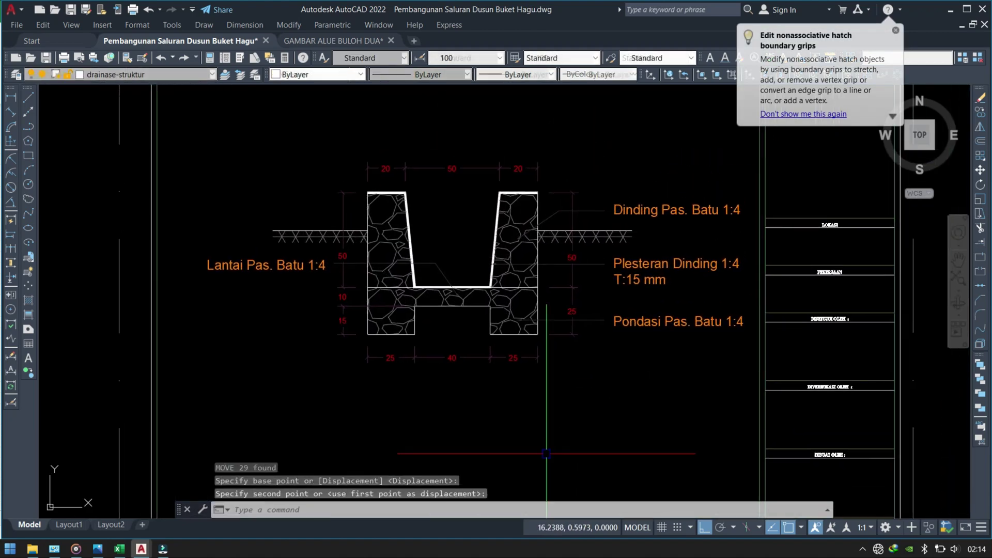
scroll(571, 259, down, 3)
Step: Reselect the cross-section for a second move, then cancel it and zoom back
click(343, 355)
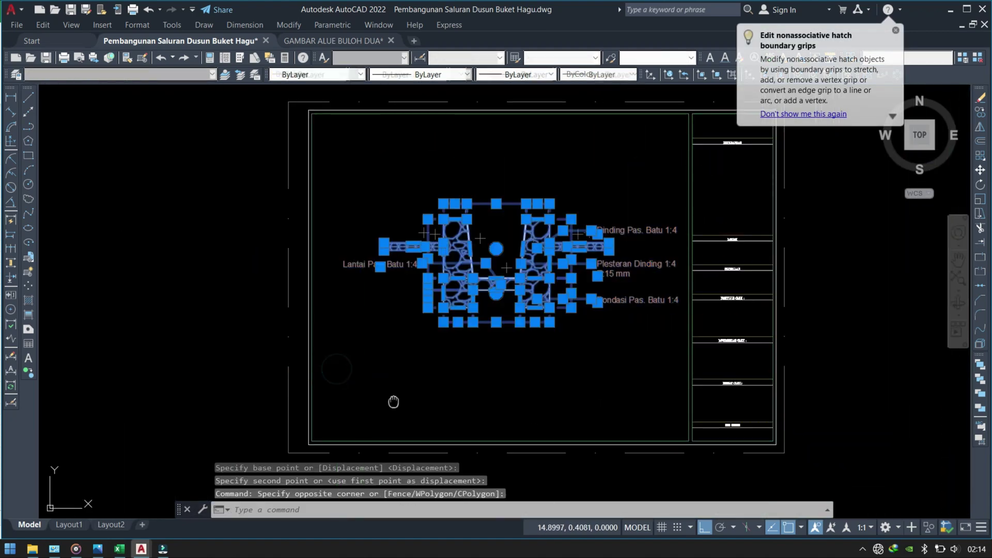
text(m)
key(Return)
middle_drag(392, 401, 370, 389)
click(420, 401)
key(Escape)
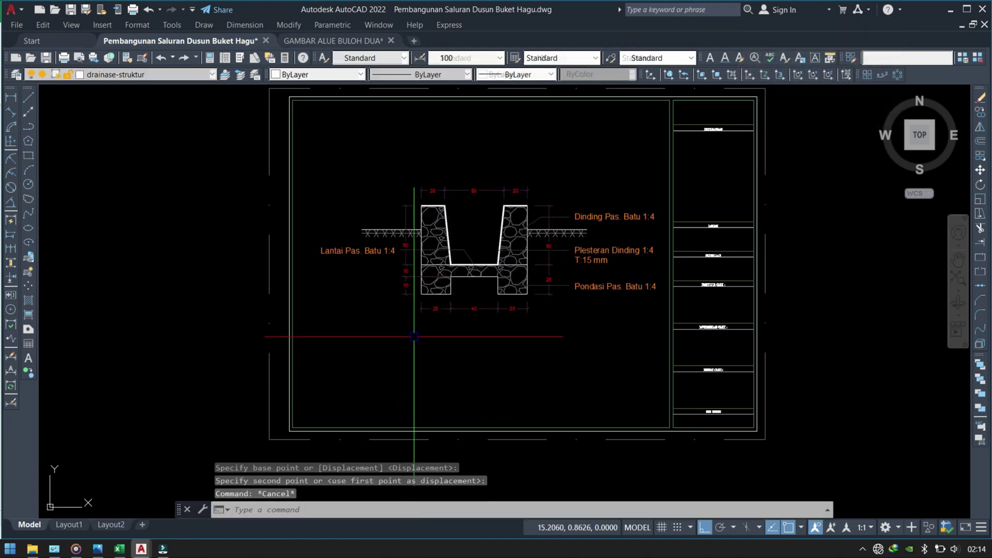
scroll(606, 250, up, 2)
scroll(605, 250, up, 2)
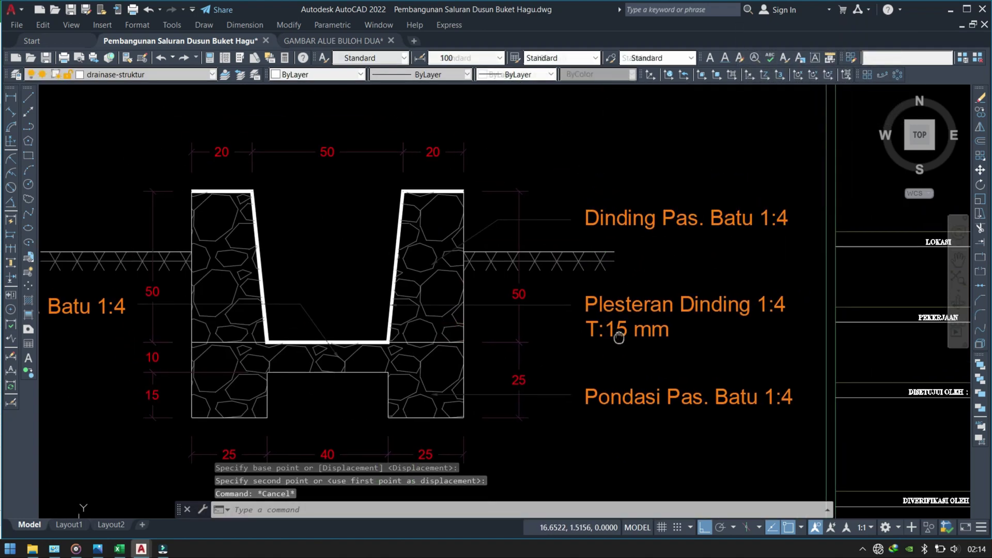
scroll(511, 353, up, 1)
Step: Mirror the Plesteran Dinding 1:4 T:15 mm label about the channel centreline, keeping the original
click(630, 298)
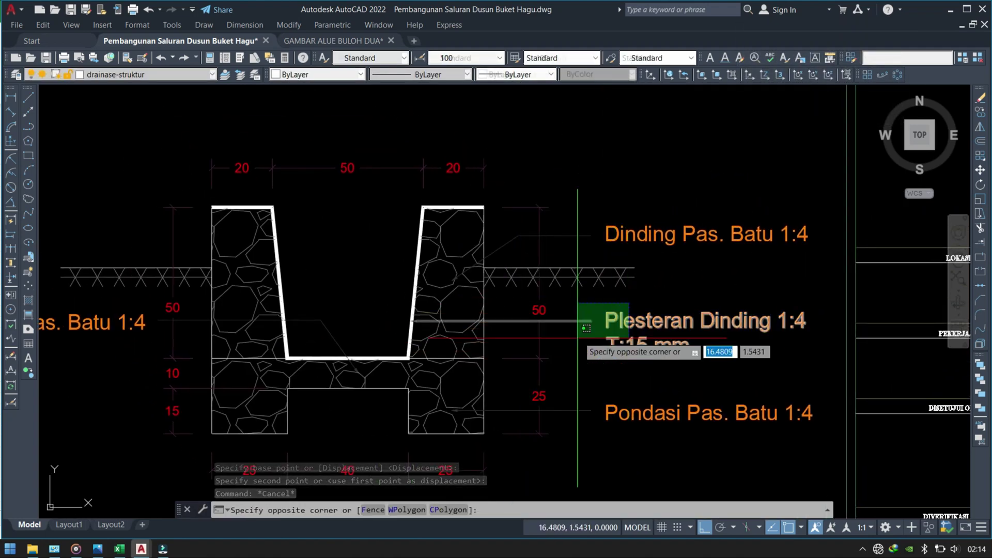
click(586, 338)
middle_drag(509, 347, 521, 361)
text(m)
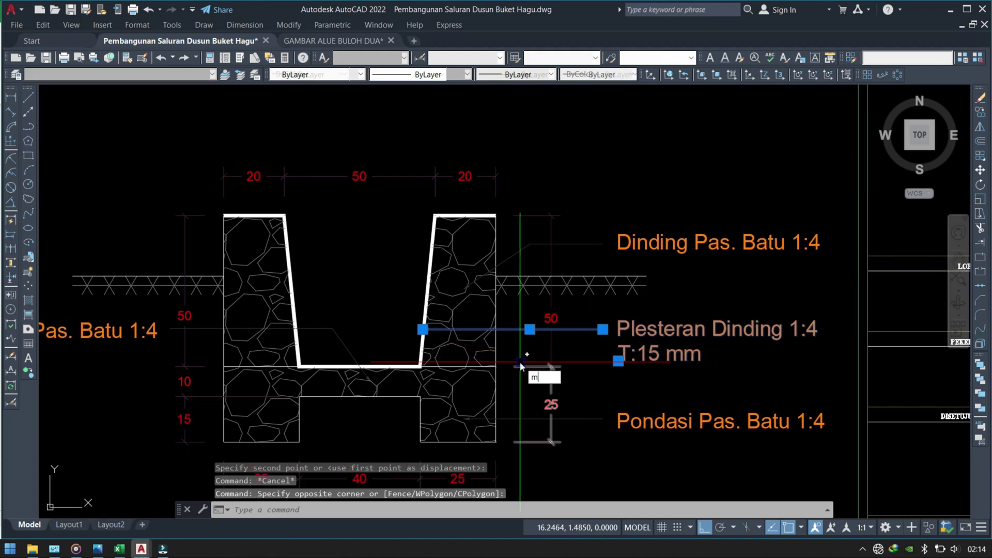
text(i)
key(Return)
click(362, 370)
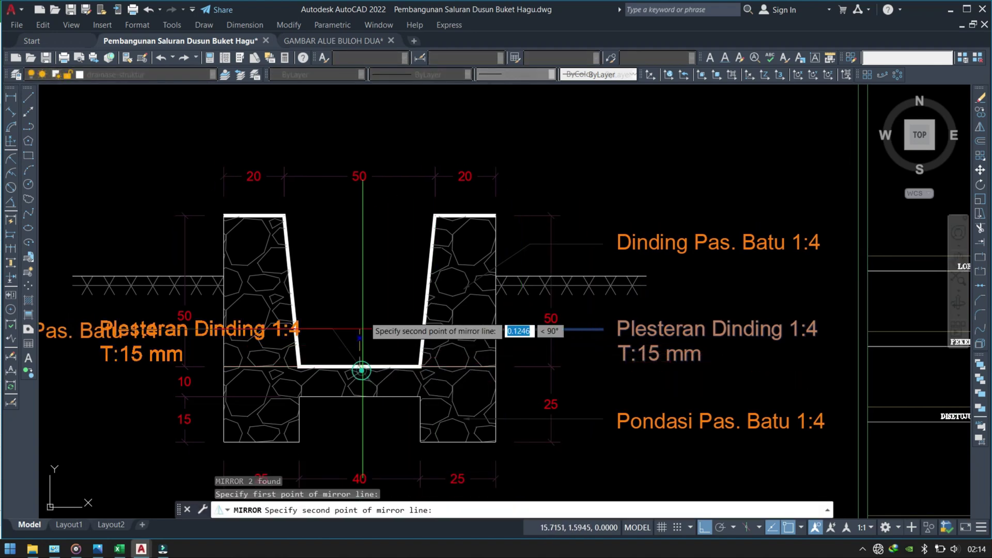
click(361, 330)
key(Return)
Step: Move the mirrored label up above the channel's left wall
scroll(317, 341, up, 2)
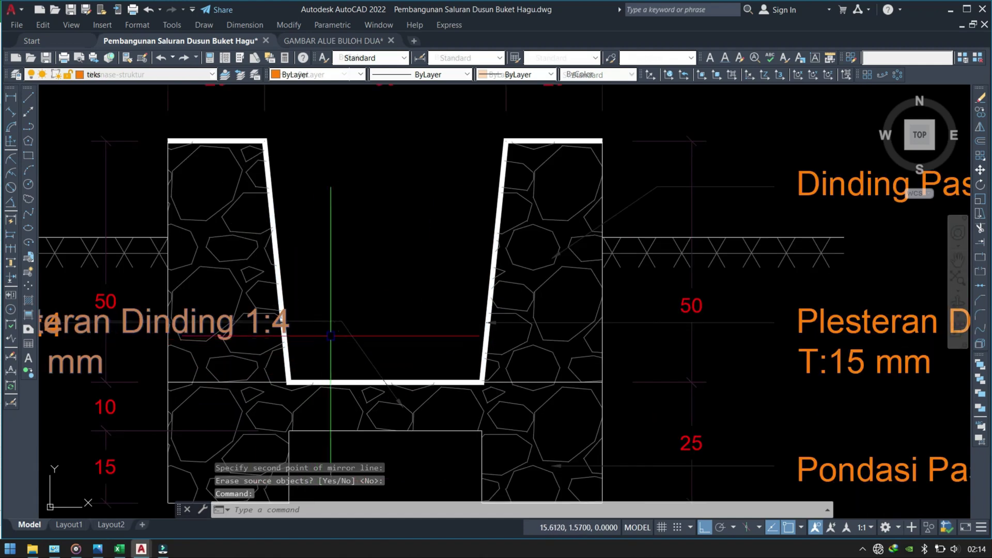
click(348, 319)
middle_drag(348, 318, 380, 381)
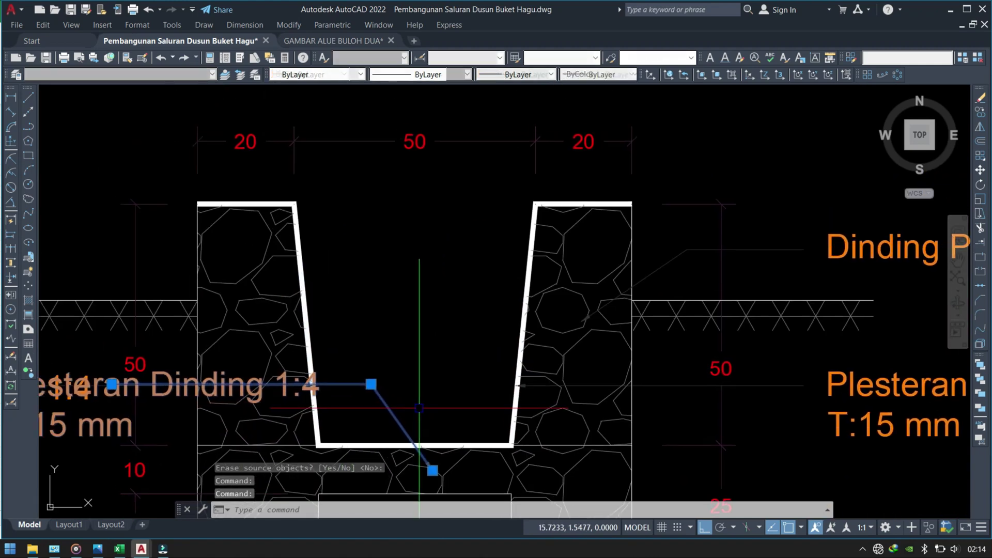
text(m)
key(Return)
scroll(412, 314, down, 4)
click(412, 392)
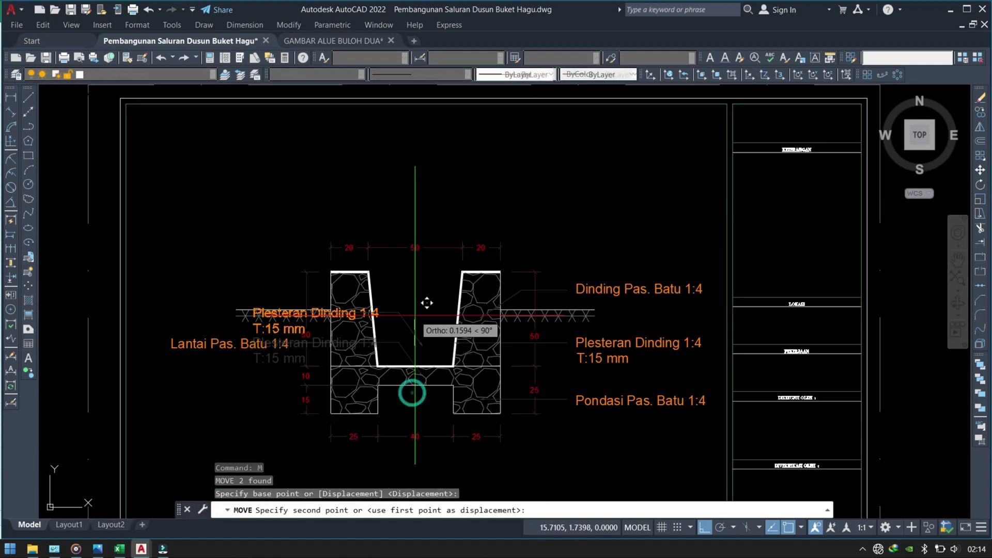
click(420, 214)
key(Escape)
scroll(361, 215, up, 2)
Step: Shift the mirrored leader and its text further left above the wall
click(428, 189)
click(360, 235)
middle_drag(354, 257, 496, 267)
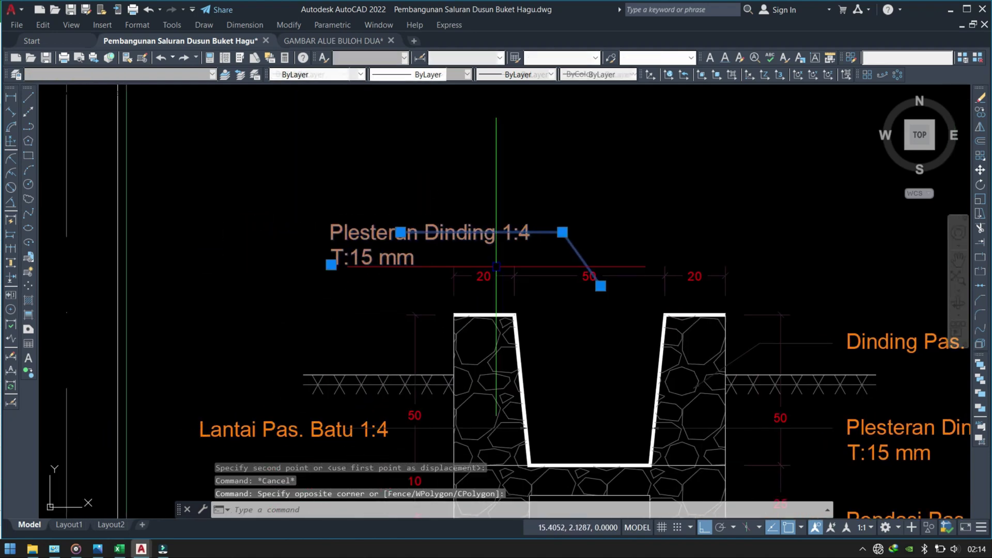
click(495, 274)
text(m)
key(Return)
click(537, 209)
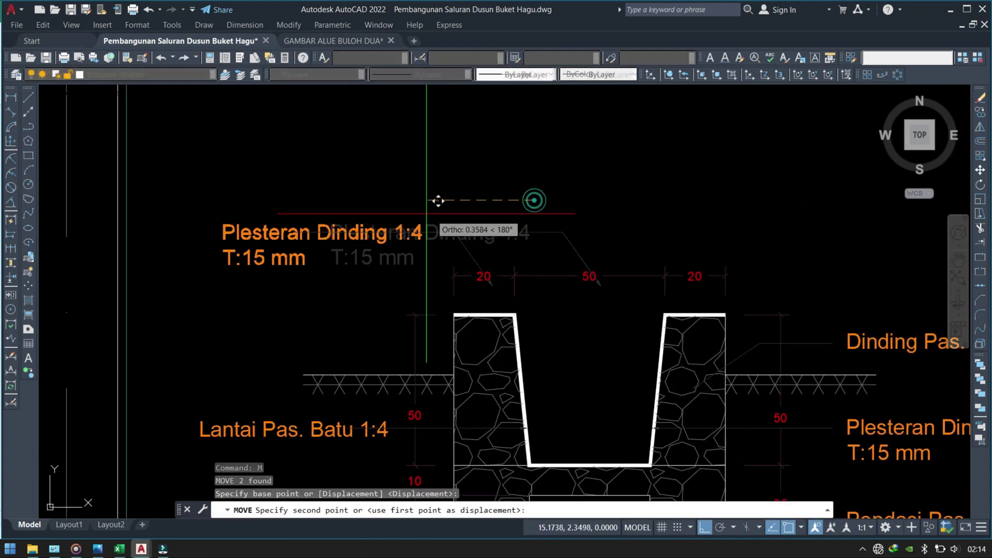
click(446, 267)
scroll(463, 287, up, 4)
Step: Attach the left leader's arrow end to the top of the wall
click(432, 225)
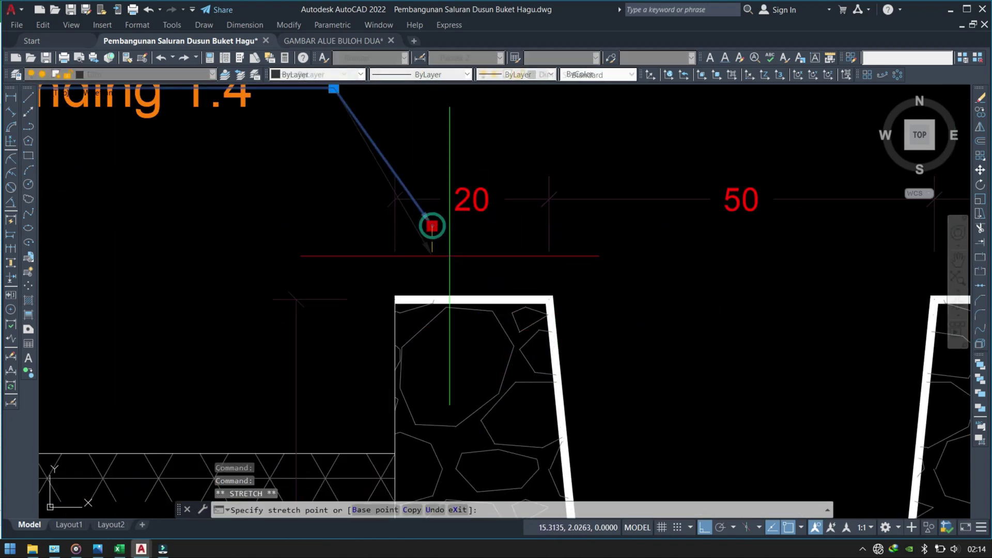
click(465, 297)
key(Escape)
scroll(377, 232, down, 4)
scroll(322, 222, up, 4)
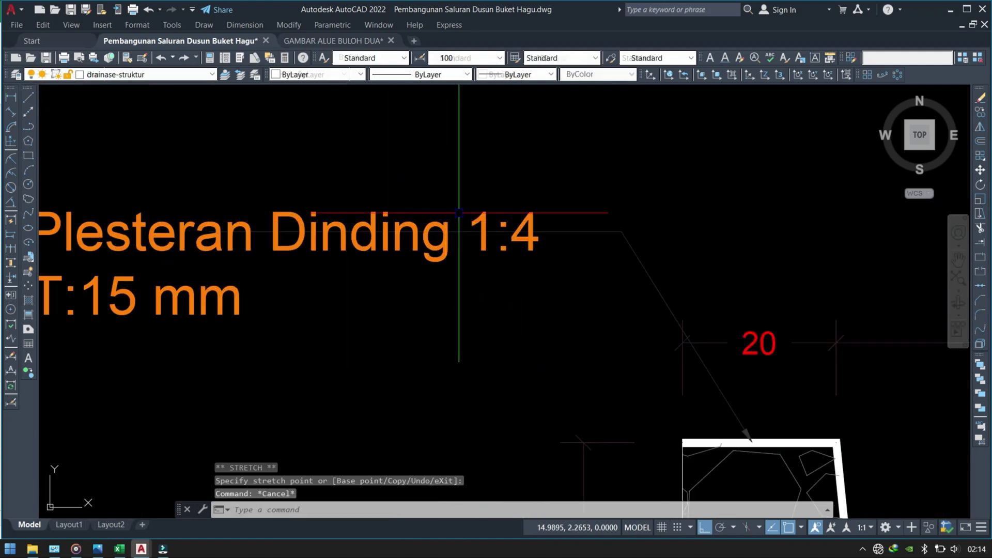
scroll(436, 228, down, 2)
Step: Select the left Plesteran Dinding leader and start a stretch, then cancel it
click(334, 178)
click(219, 298)
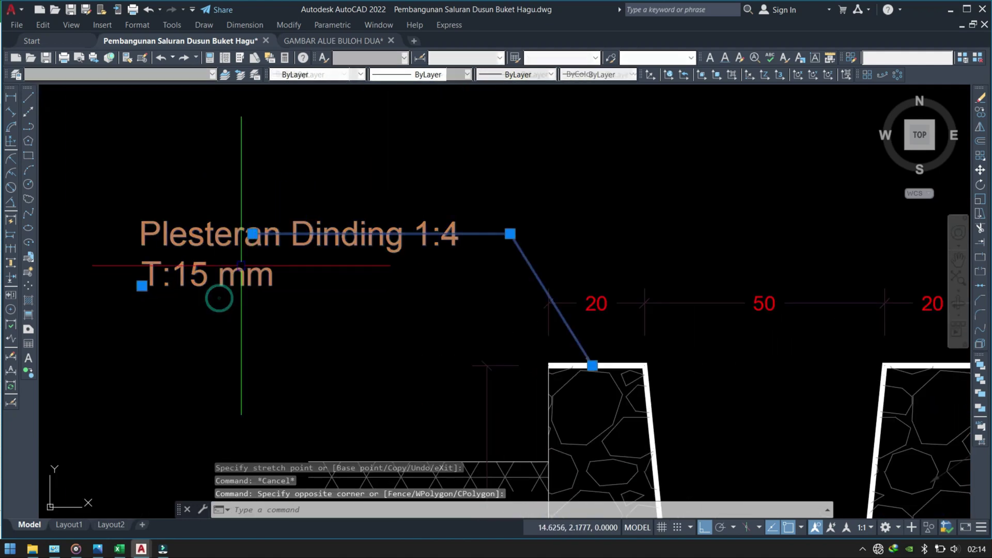
text(s)
key(Return)
click(263, 362)
key(Escape)
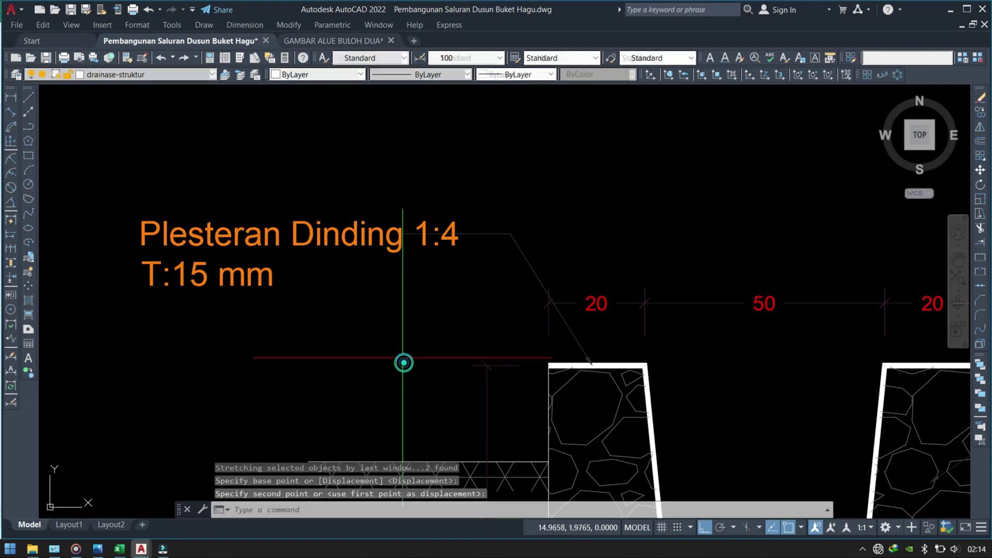
Step: Move the left label's text slightly to the left
click(337, 243)
click(355, 215)
text(m)
key(Return)
scroll(343, 385, up, 3)
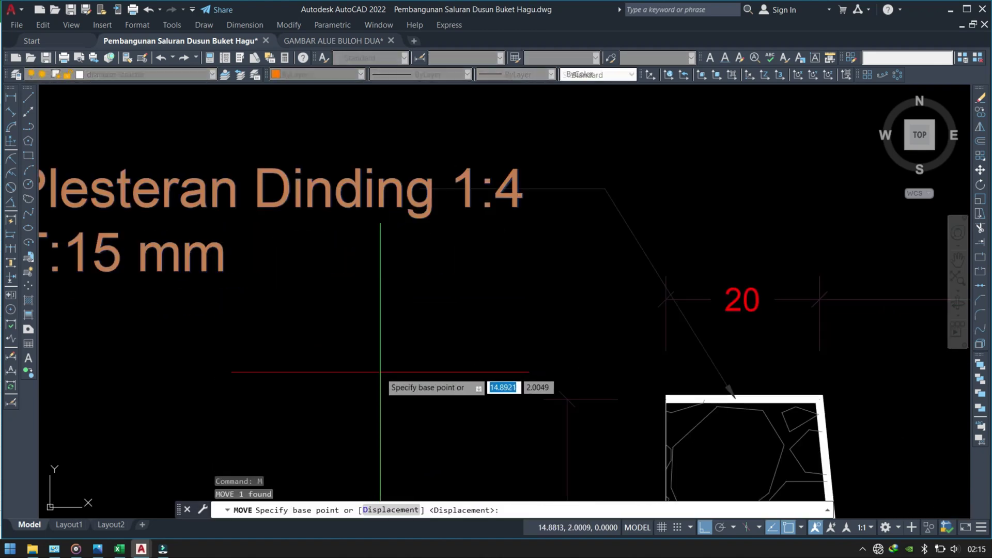
click(396, 372)
click(287, 392)
Step: Reselect the label text for another move, cancel it, and adjust the view
click(362, 176)
click(281, 243)
text(m)
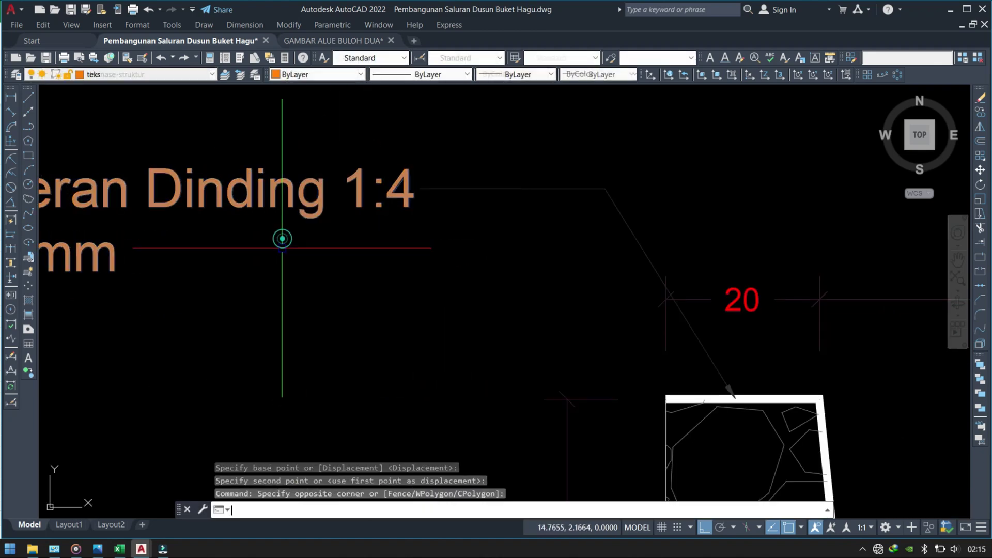
key(Return)
click(349, 278)
key(Escape)
scroll(383, 285, down, 5)
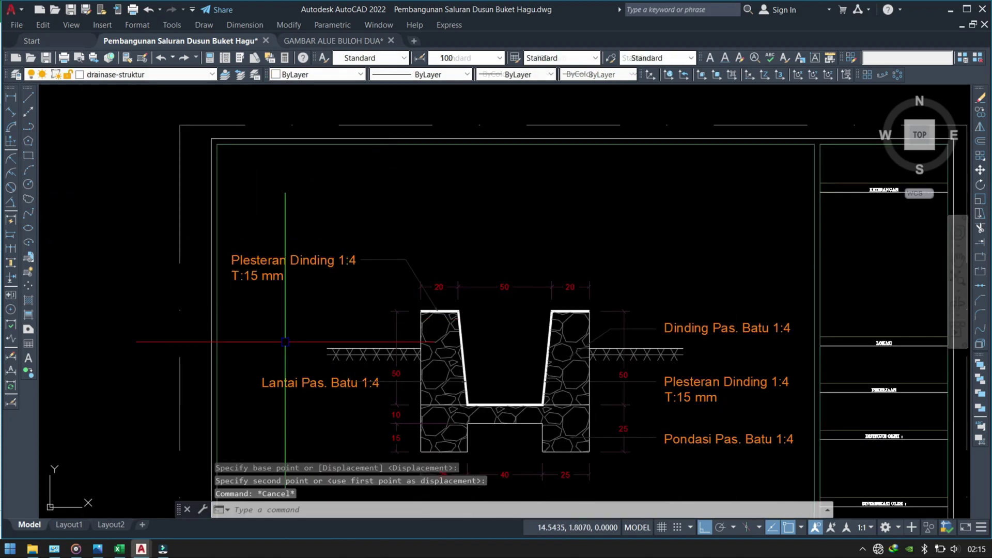
scroll(285, 341, down, 1)
scroll(380, 297, down, 2)
scroll(300, 195, up, 4)
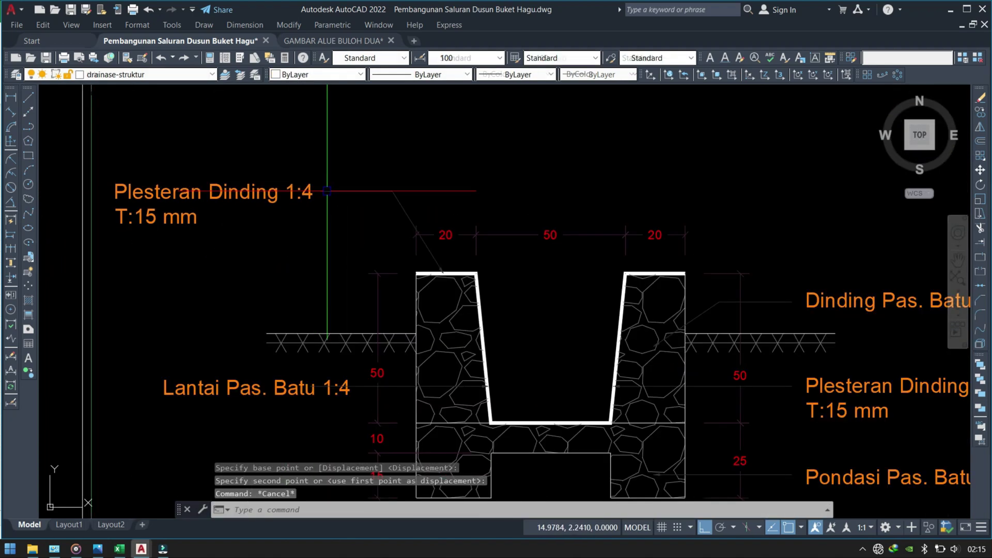
Step: Stretch the label with a crossing window, shifting its text to the right
middle_drag(300, 197, 421, 238)
click(458, 186)
click(235, 306)
text(s)
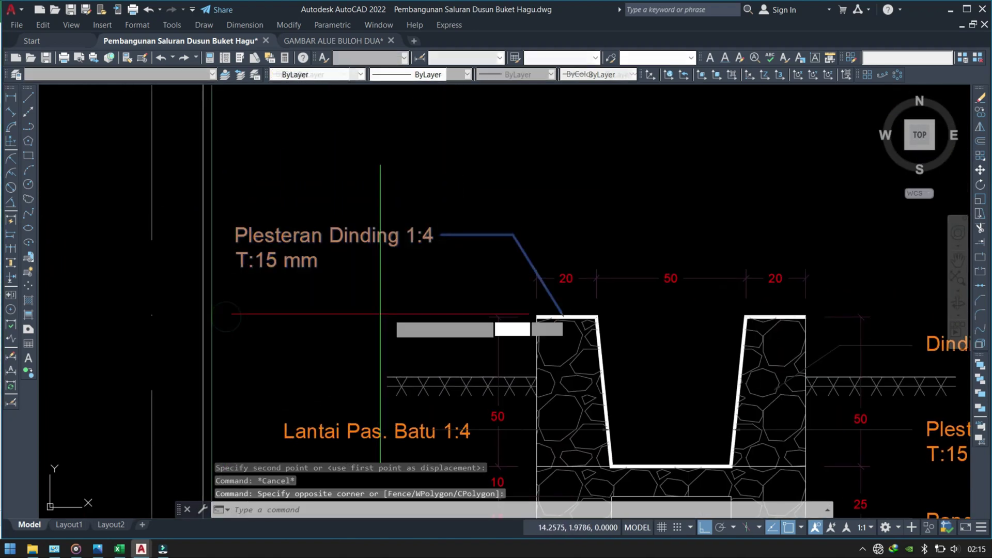
key(Return)
click(410, 310)
click(448, 310)
Step: Start another crossing-window stretch on the label text and leader end
click(540, 201)
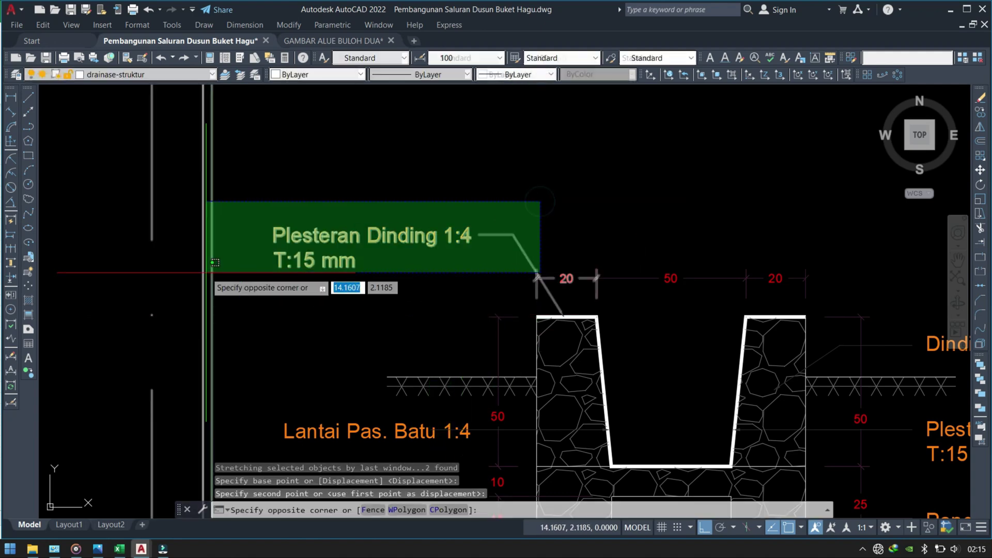
click(267, 265)
text(s)
key(Return)
click(496, 193)
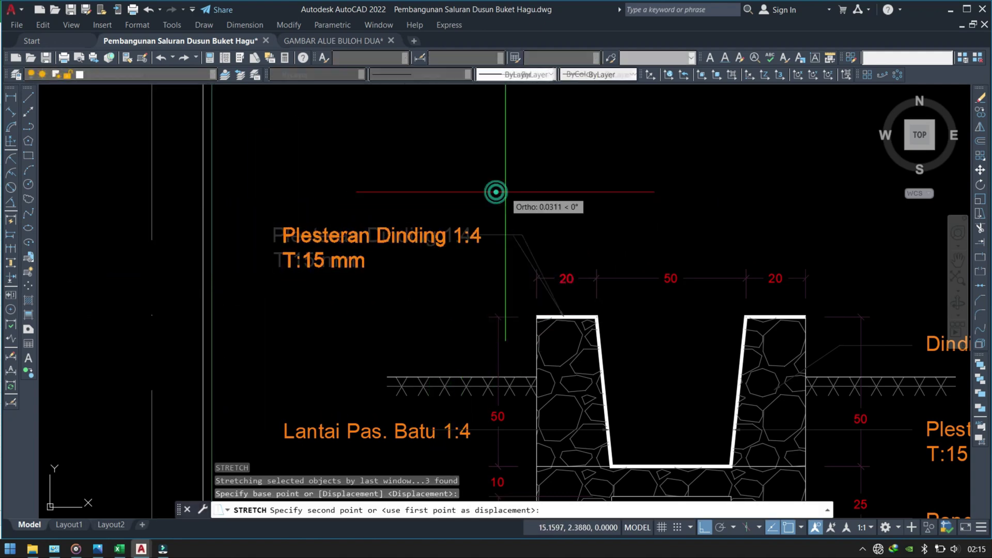
scroll(518, 240, down, 6)
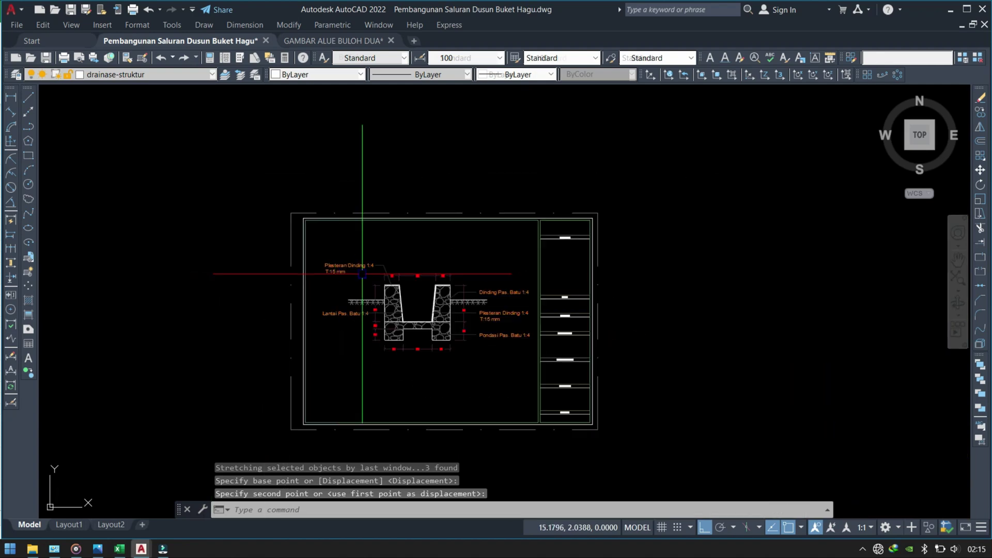
scroll(472, 248, up, 3)
scroll(471, 293, up, 5)
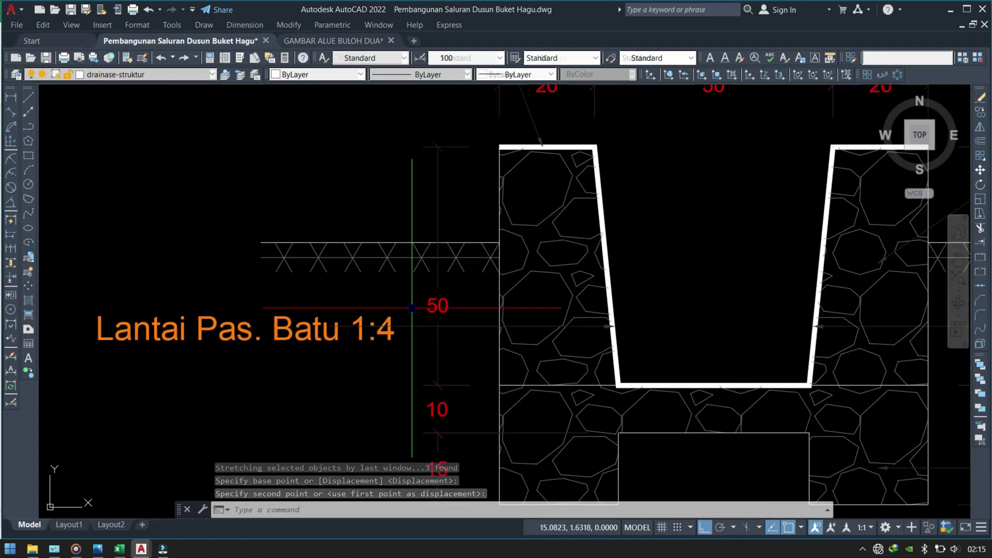
Step: Select the Lantai Pas. Batu 1:4 leader's end, then abandon the stretch unchanged
click(410, 328)
scroll(408, 331, up, 2)
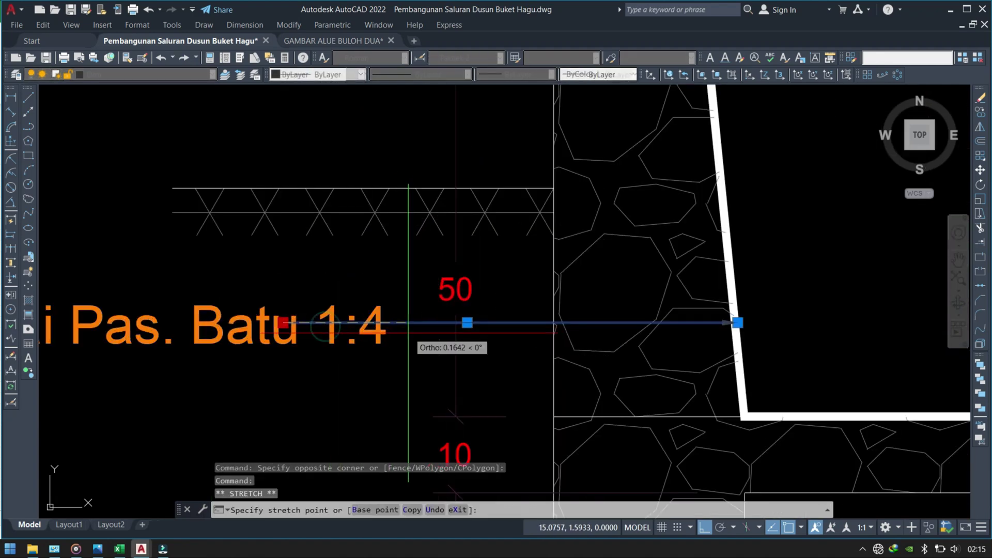
click(282, 323)
key(Escape)
Step: Select the Lantai Pas. Batu 1:4 leader and drag its arrow end into the channel
scroll(388, 310, down, 5)
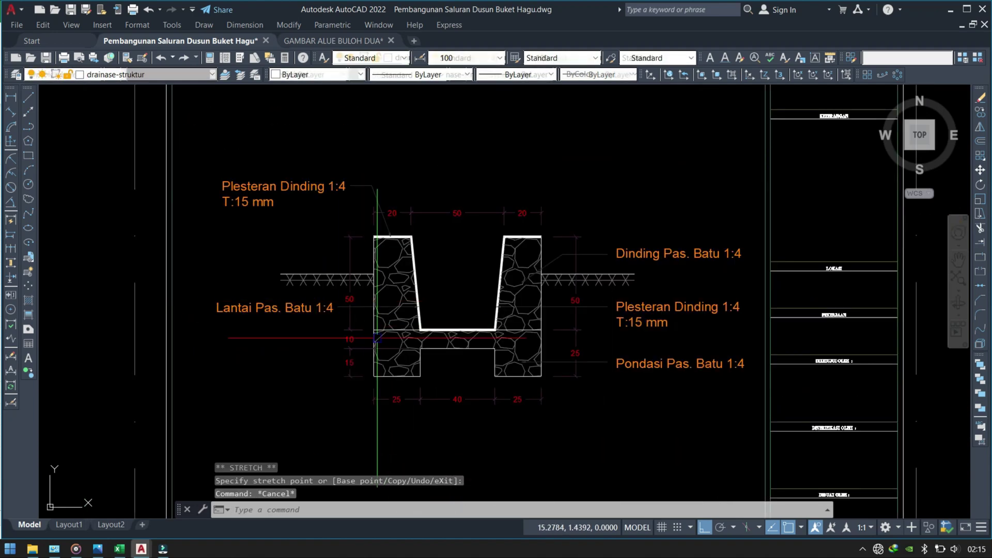
scroll(356, 310, up, 4)
scroll(341, 309, up, 1)
click(347, 303)
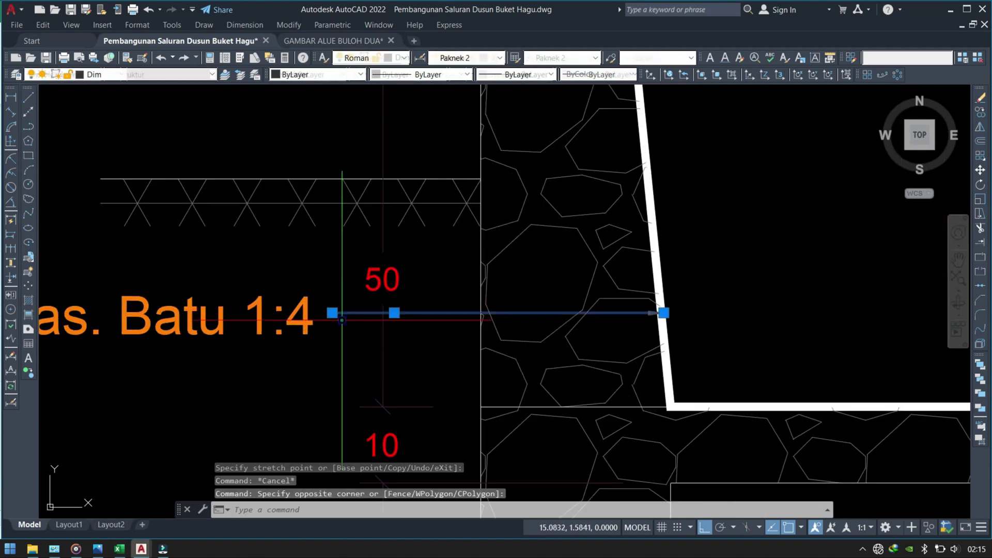
scroll(362, 315, down, 6)
key(Escape)
scroll(388, 319, up, 4)
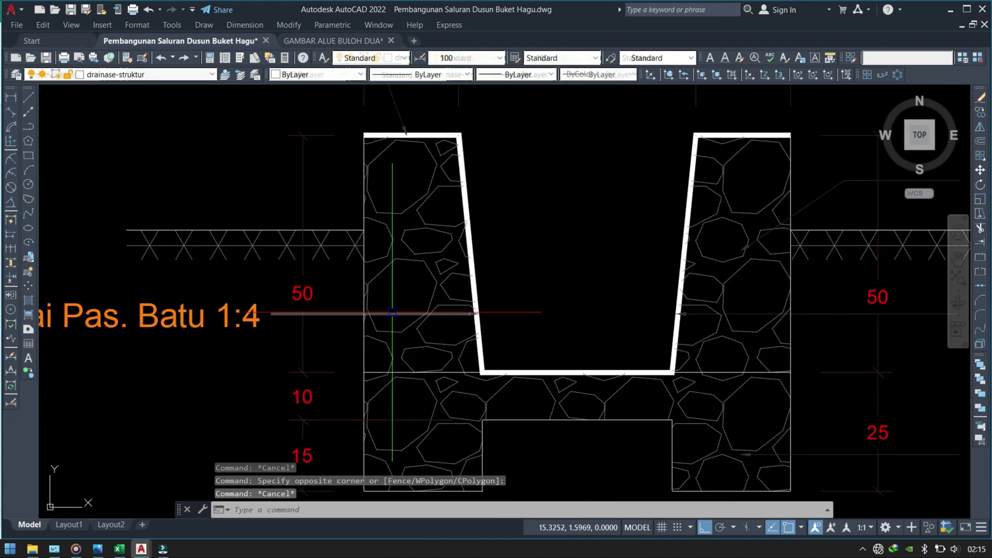
click(392, 312)
click(478, 313)
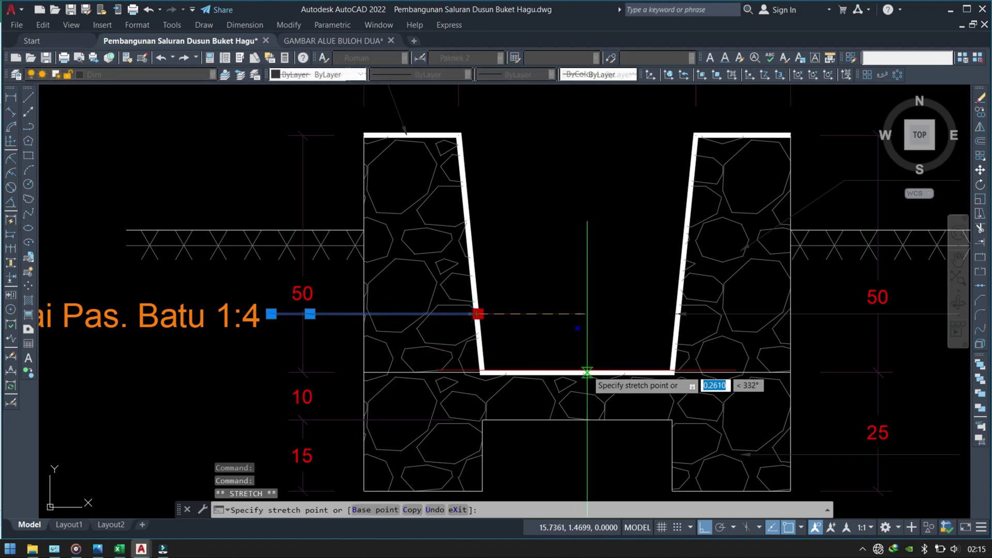
click(586, 394)
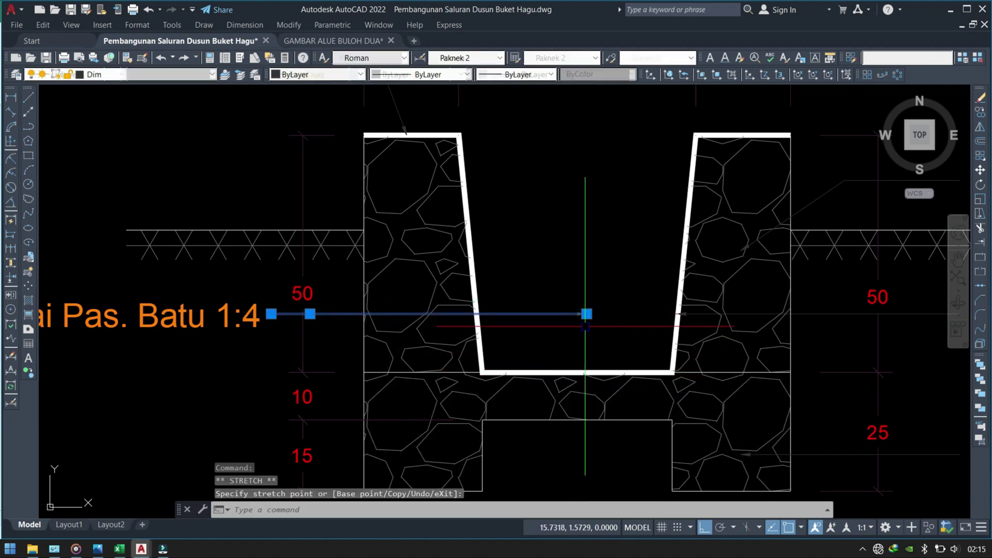
Step: Reposition the Lantai arrow end on the channel floor and recentre the view on the section
click(310, 314)
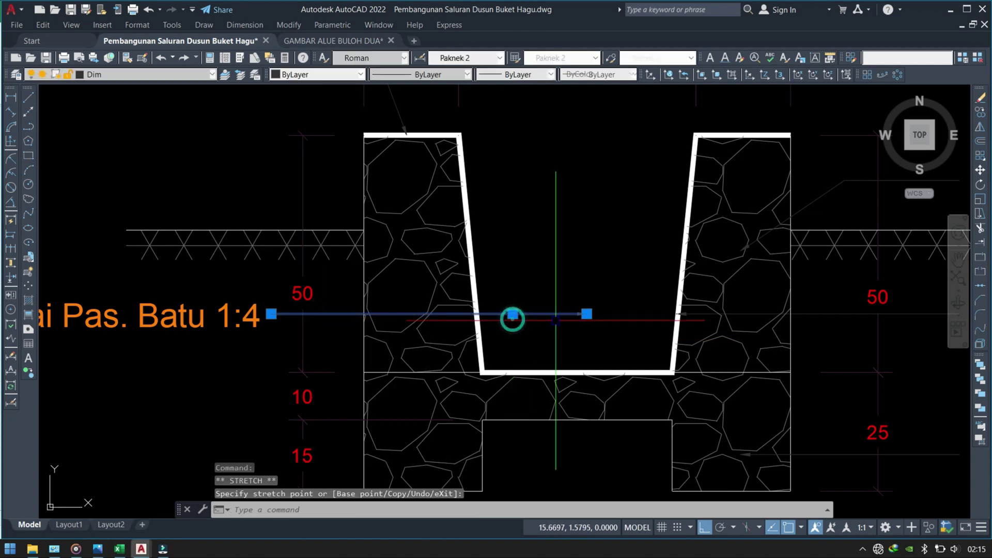
click(592, 313)
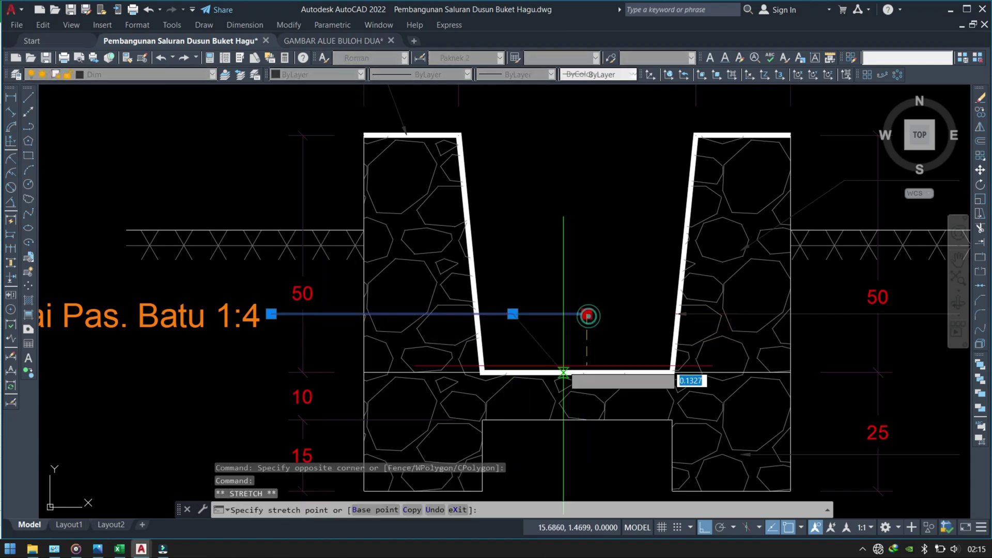
scroll(584, 406, up, 2)
key(Escape)
scroll(591, 398, down, 3)
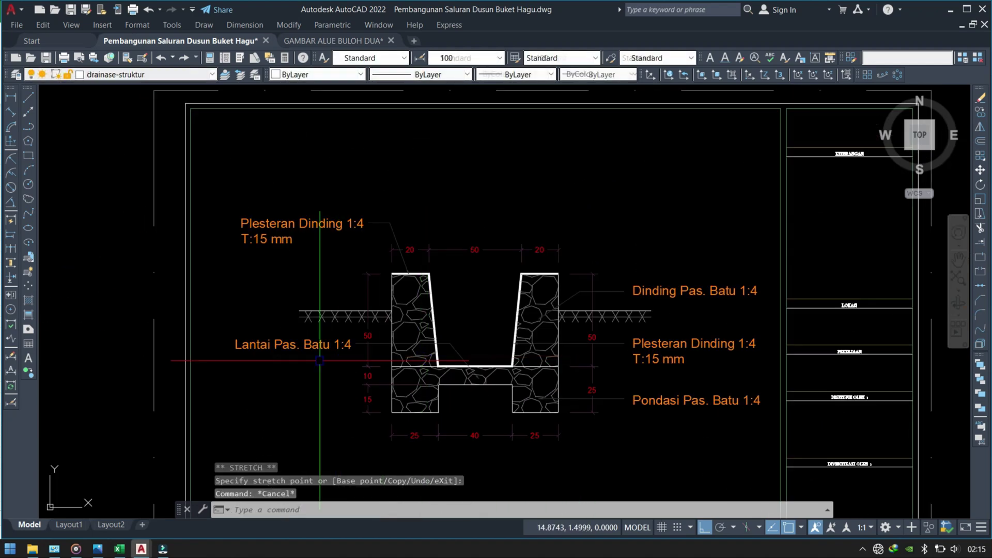
scroll(394, 324, up, 3)
scroll(343, 336, down, 5)
scroll(405, 352, up, 5)
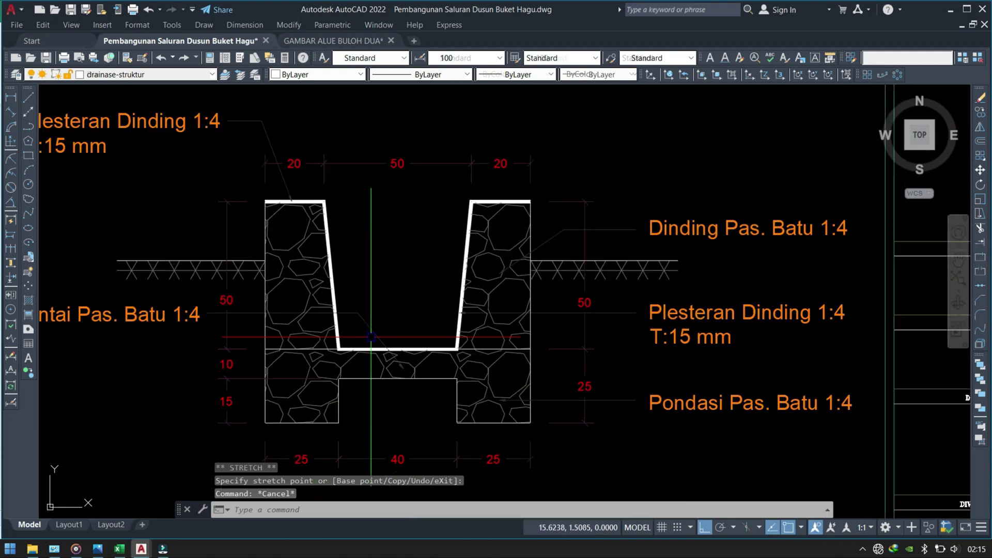
middle_drag(506, 292, 486, 323)
scroll(486, 323, down, 4)
Step: Draw a vertical construction line at the end of the Lantai Pas. Batu 1:4 label
scroll(422, 338, up, 2)
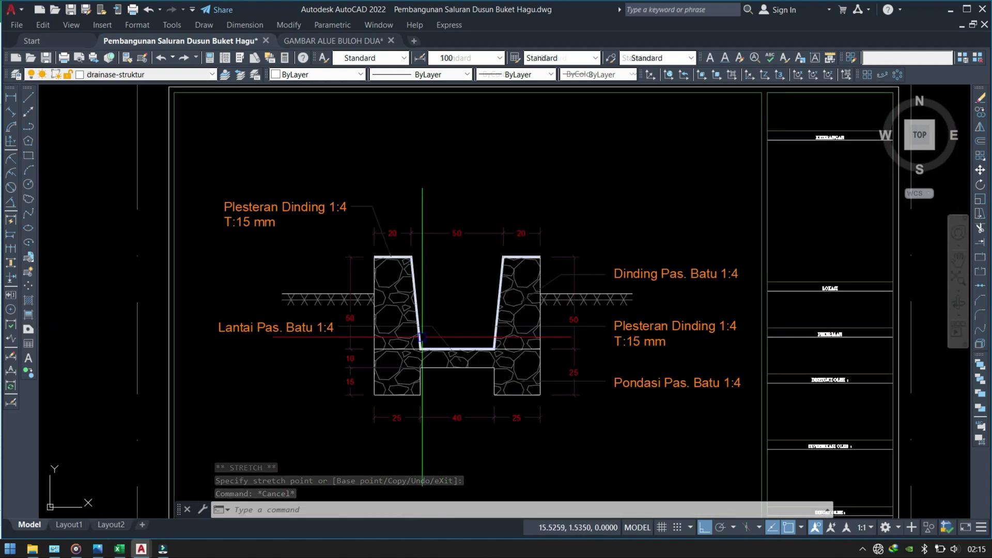
scroll(419, 342, up, 1)
scroll(340, 382, up, 1)
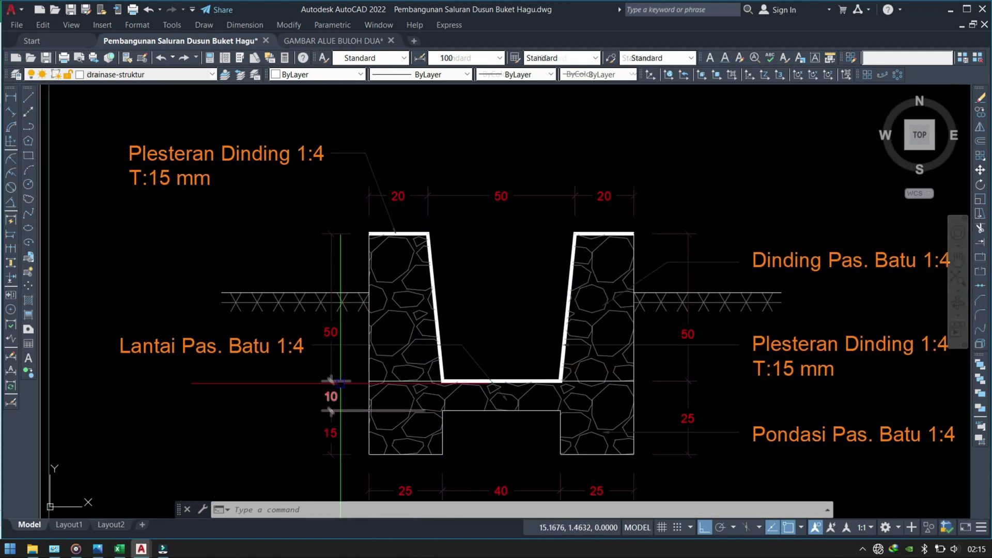
text(x)
key(Return)
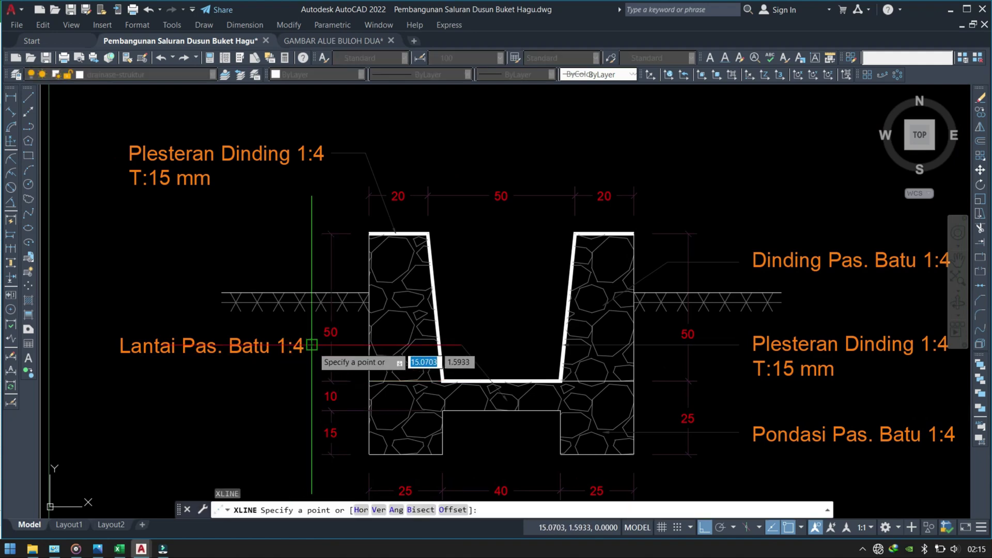
click(312, 356)
click(307, 377)
scroll(298, 393, down, 2)
scroll(443, 266, up, 4)
key(Escape)
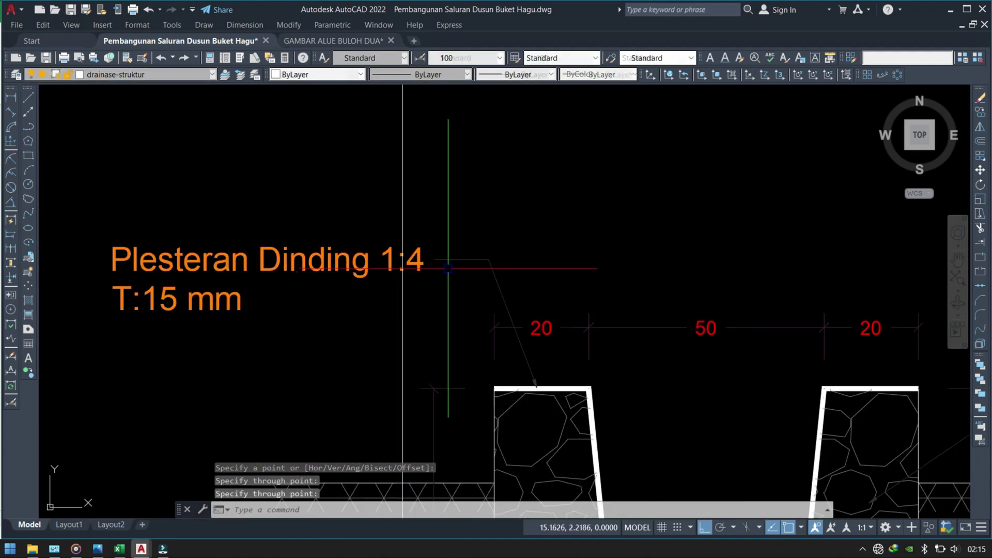
Step: Stretch the upper-left Plesteran Dinding 1:4 label and leader left onto the guide line
click(453, 222)
click(82, 316)
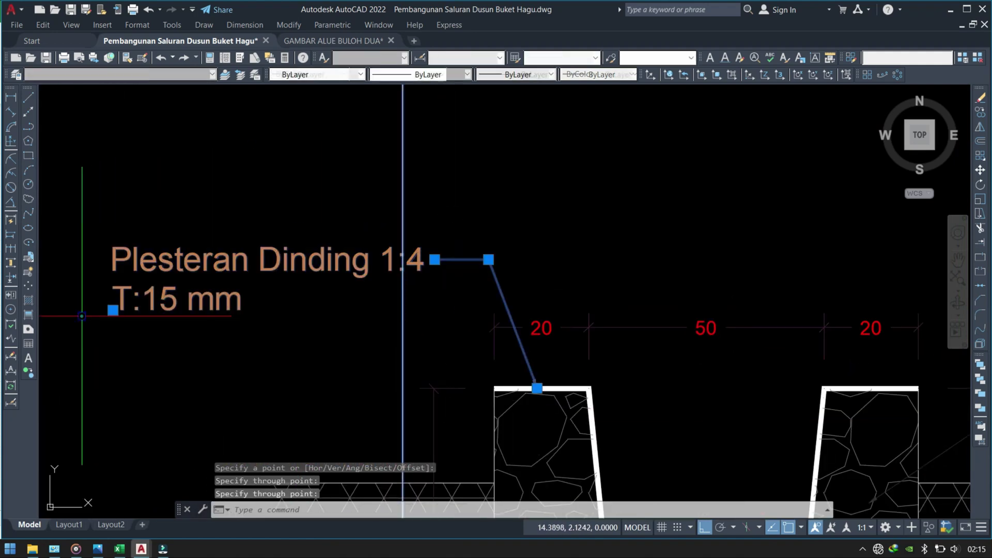
text(s)
key(Return)
click(436, 263)
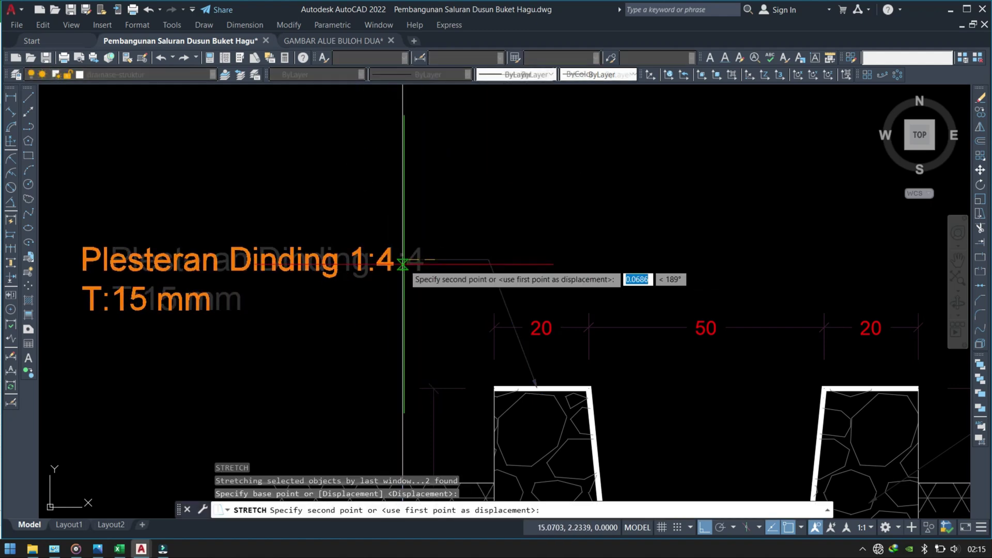
key(Escape)
Step: Erase the construction guide line
click(436, 196)
text(e)
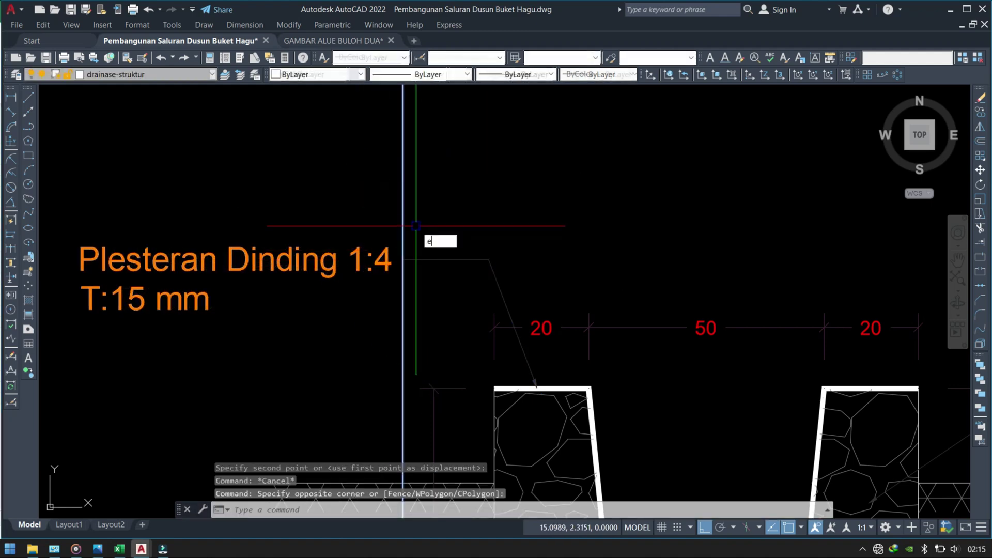
key(Return)
scroll(264, 246, down, 5)
scroll(310, 232, down, 2)
scroll(362, 248, up, 3)
key(Escape)
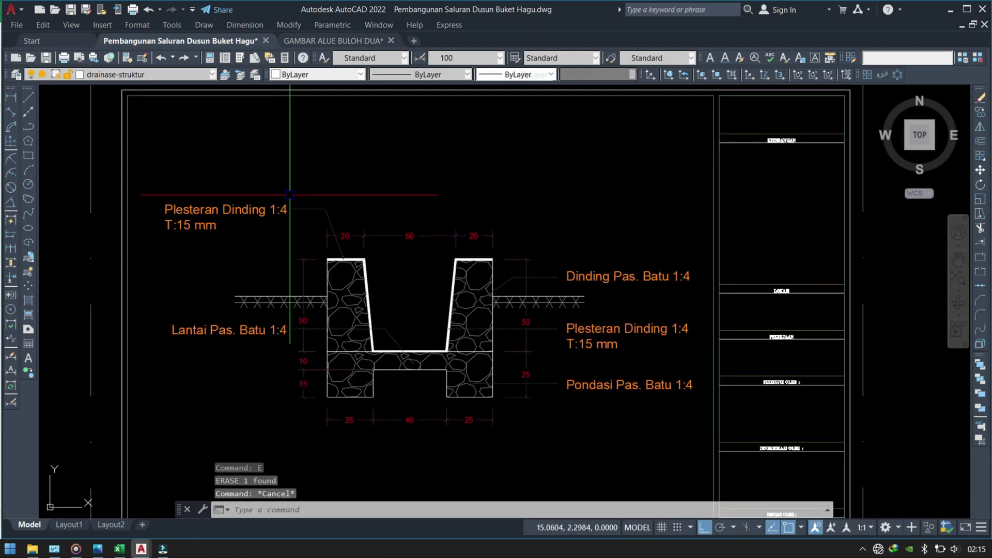
scroll(289, 194, up, 4)
Step: Stretch the upper-left label's leader to nudge it horizontally into alignment
click(334, 191)
scroll(310, 271, down, 4)
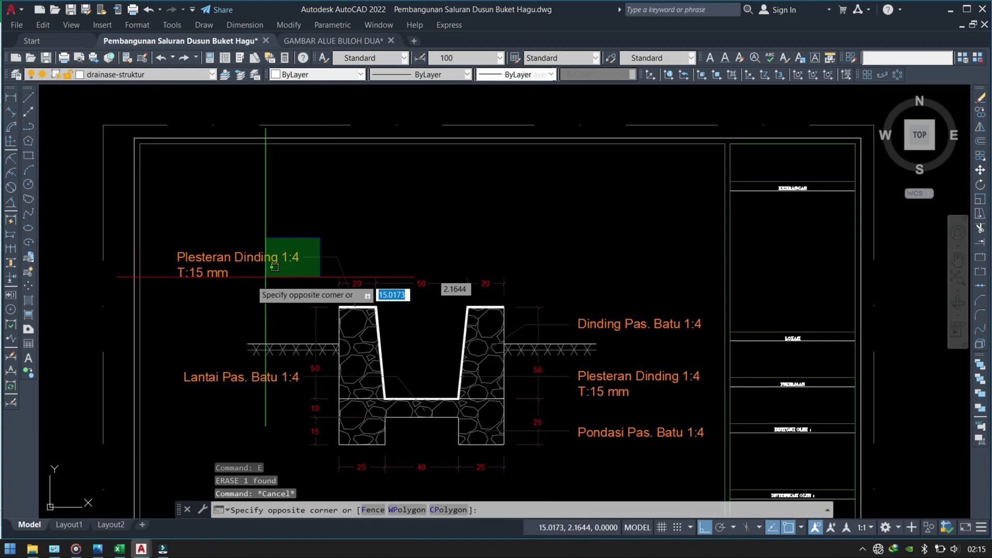
click(189, 272)
text(s)
key(Return)
scroll(321, 279, up, 3)
scroll(305, 287, up, 2)
click(300, 290)
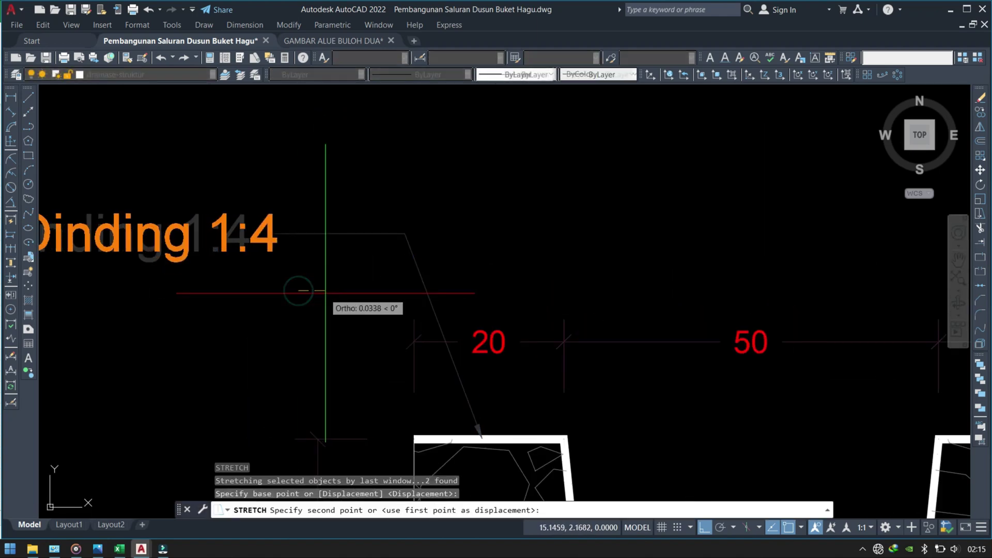
key(Escape)
scroll(341, 292, down, 3)
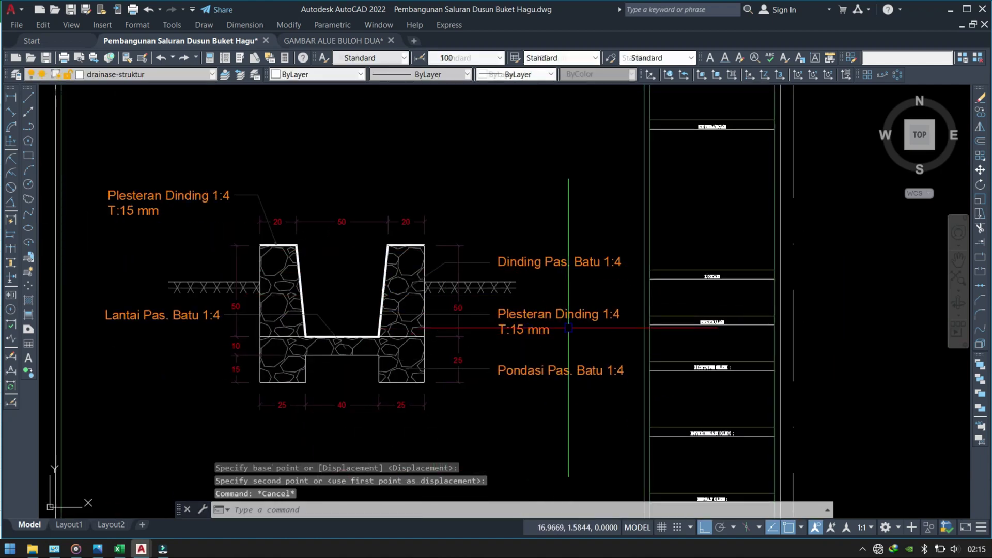
scroll(568, 328, up, 2)
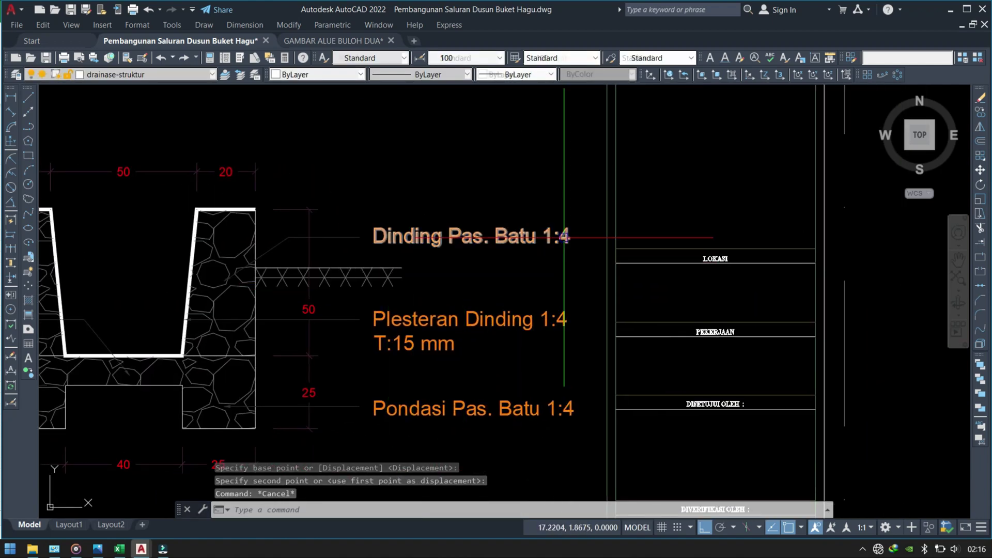
scroll(513, 280, up, 2)
Step: Stretch the Dinding, Plesteran and Pondasi leaders slightly left toward the channel
click(565, 209)
click(205, 274)
middle_drag(205, 274, 253, 144)
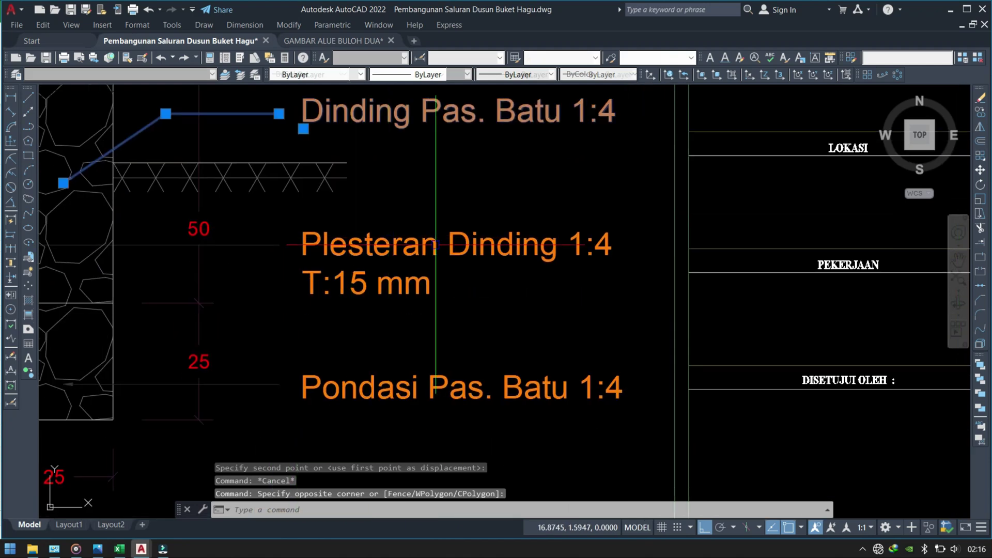
click(647, 215)
click(222, 458)
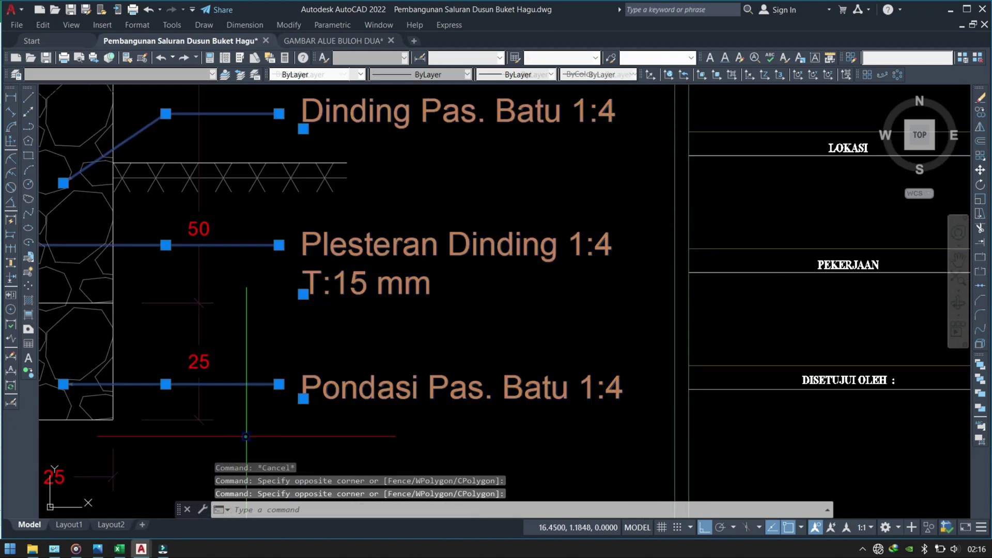
middle_drag(256, 421, 301, 353)
text(s)
key(Return)
click(381, 394)
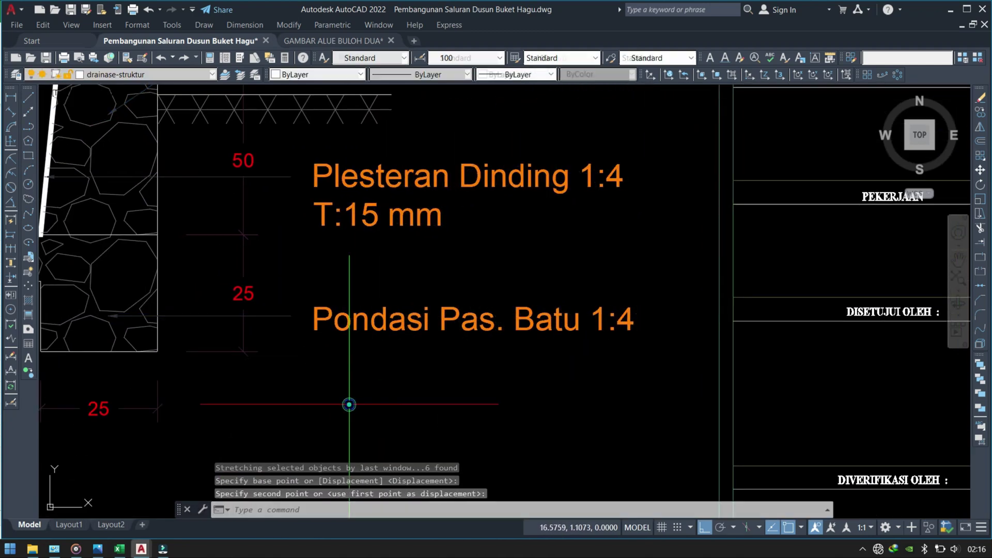
key(Escape)
scroll(301, 330, down, 4)
scroll(421, 268, up, 2)
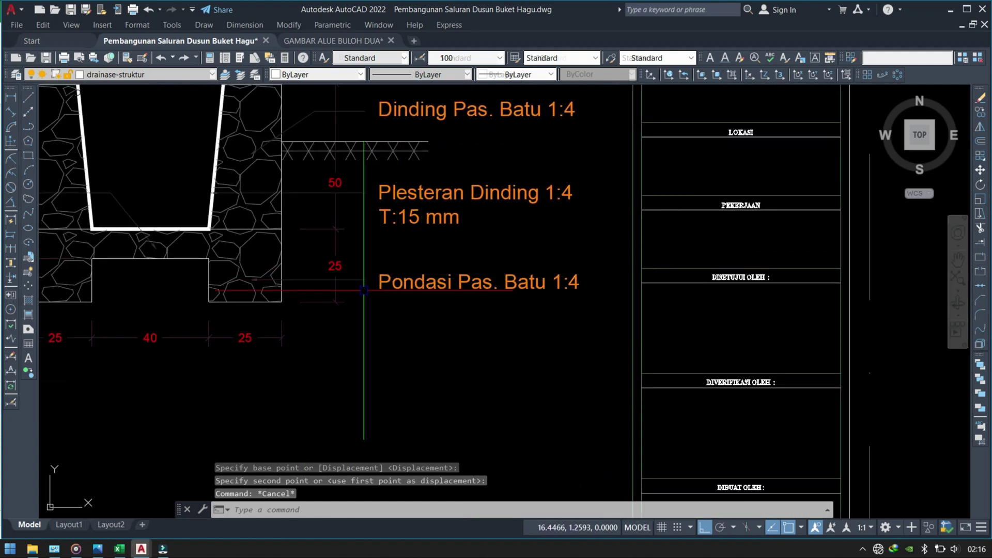
middle_drag(364, 291, 418, 349)
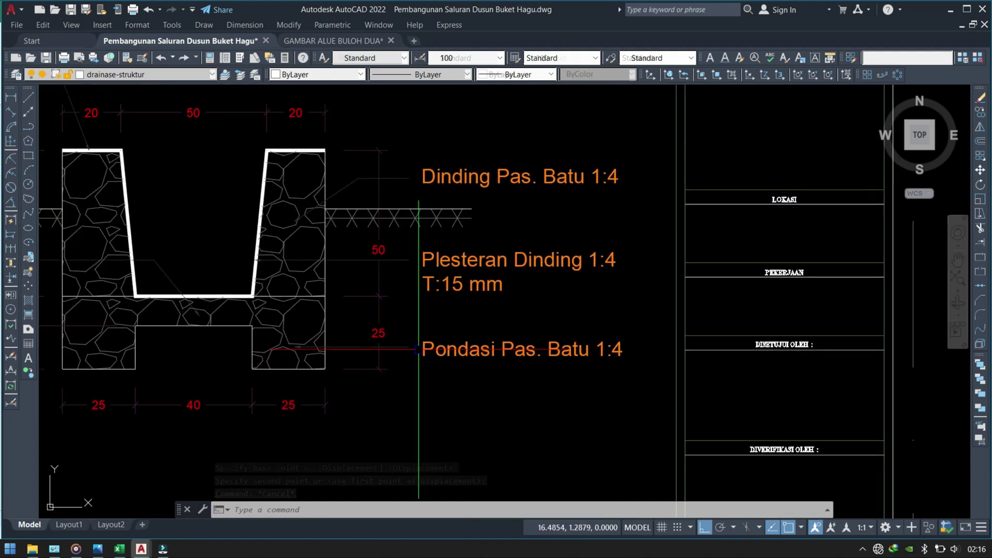
Step: Select the upper-left Plesteran Dinding label and its leader
key(Escape)
key(Escape)
scroll(487, 386, down, 2)
scroll(456, 293, up, 2)
mouse_move(163, 127)
middle_down()
mouse_move(495, 126)
mouse_move(517, 193)
middle_up()
drag(516, 193, 392, 228)
Step: Copy the Plesteran label below the original and retype it as 'Muka Tanah'
middle_drag(468, 279, 530, 235)
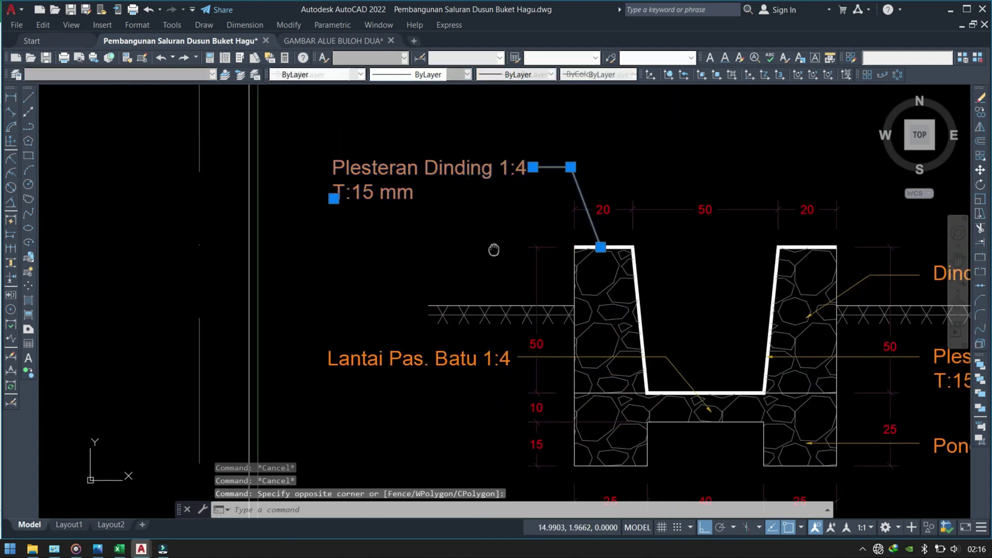
text(co)
key(Return)
click(577, 190)
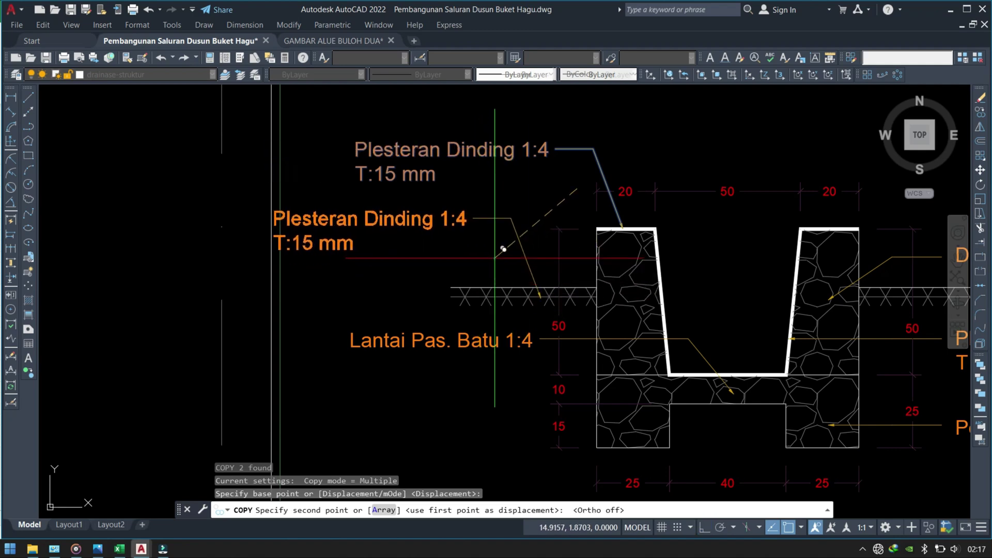
click(504, 249)
key(Escape)
double_click(390, 218)
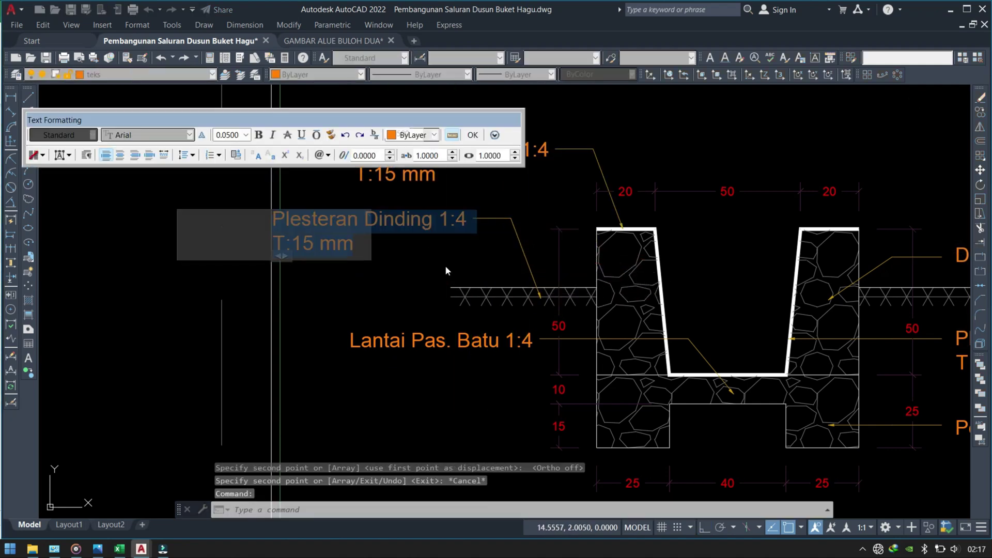
text(Muka )
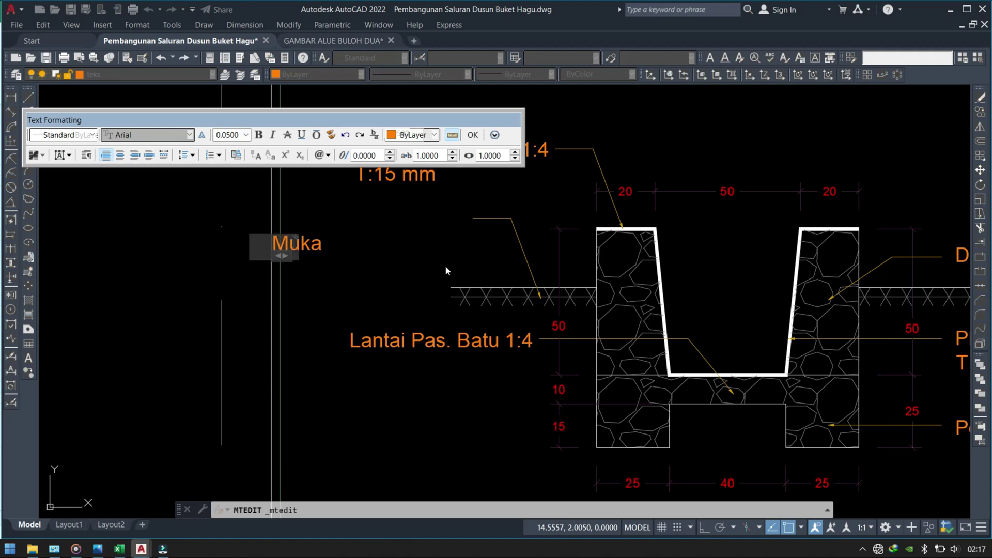
text(Tanah)
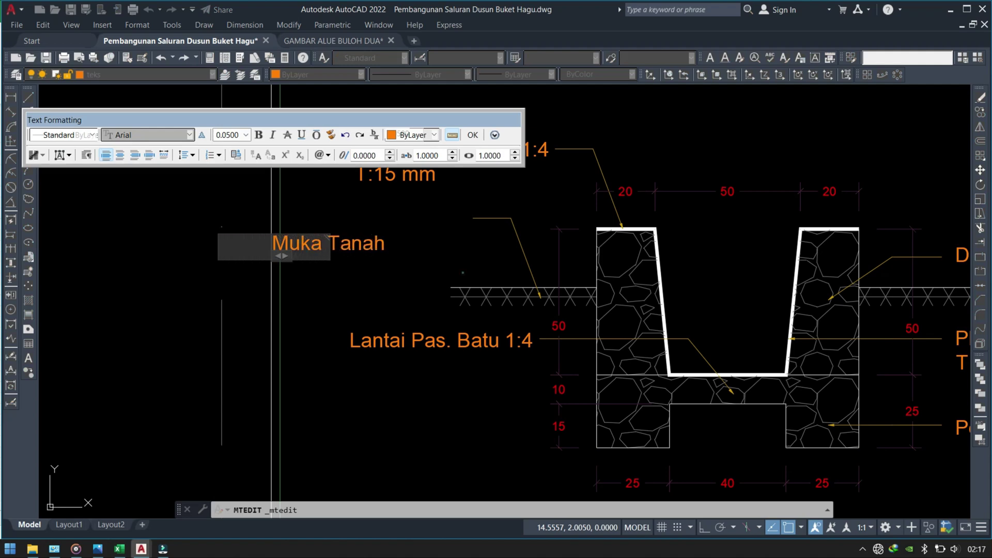
key(Escape)
Step: Move the Muka Tanah text to the end of its leader beside the ground hatch
click(374, 286)
scroll(375, 286, up, 1)
text(m)
key(Return)
scroll(388, 291, up, 2)
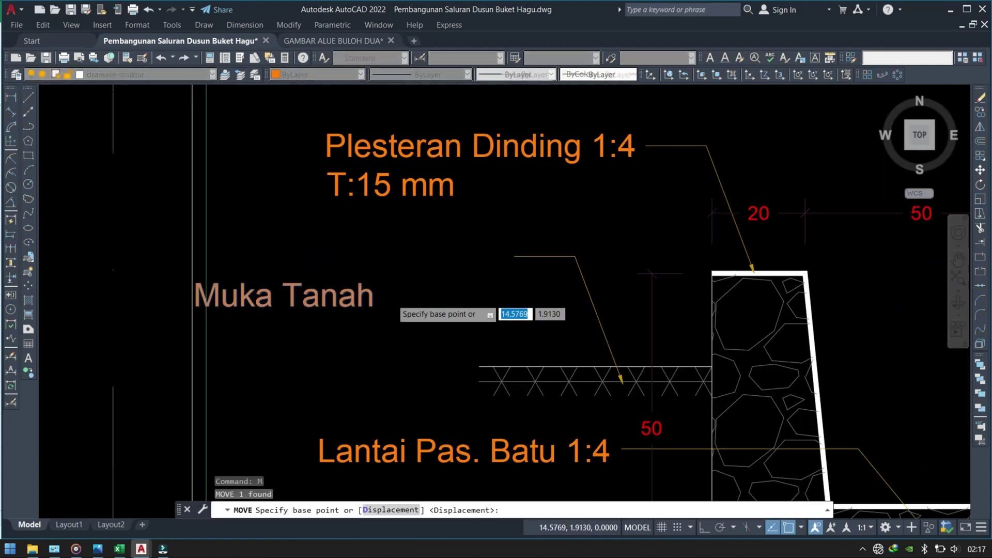
scroll(388, 290, up, 1)
click(384, 298)
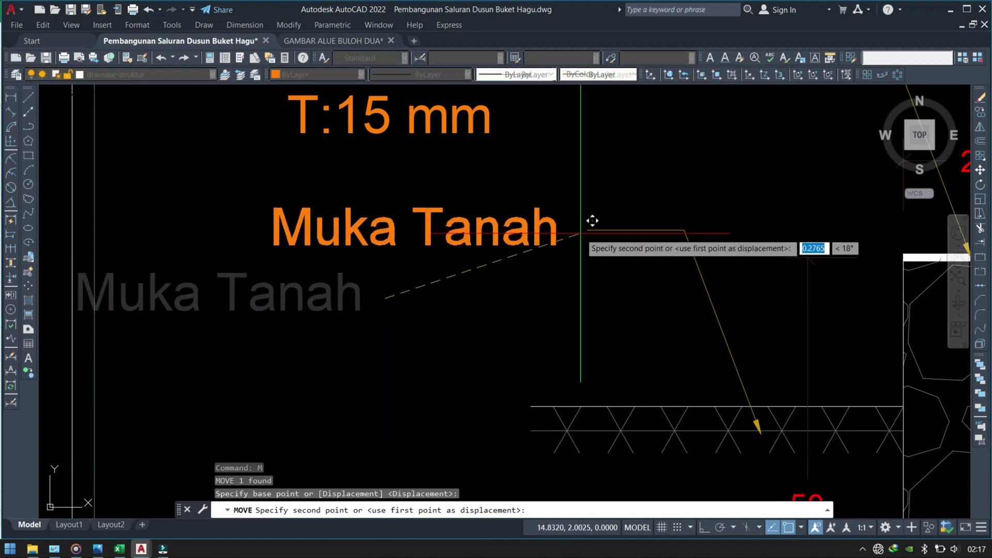
click(600, 223)
key(Escape)
scroll(539, 269, down, 5)
middle_drag(703, 324, 551, 357)
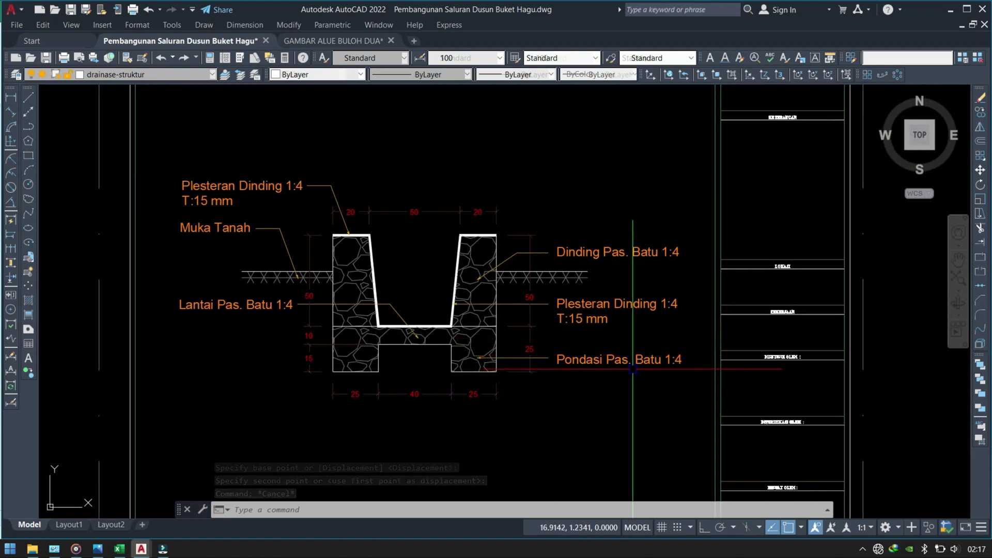
Step: Reduce the Pondasi Pas. Batu 1:4 label's text height to 0.05
scroll(618, 354, up, 2)
text(ED)
key(Return)
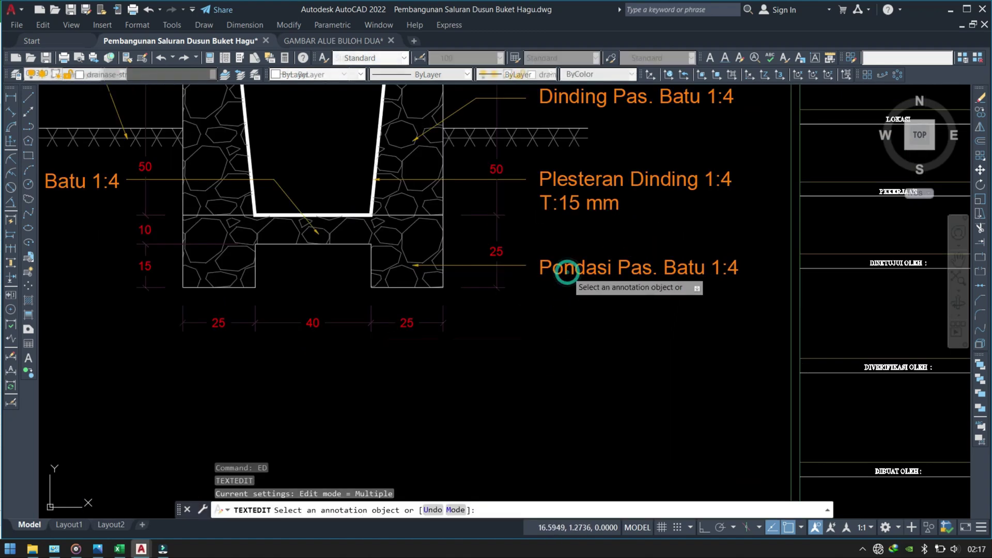
click(548, 281)
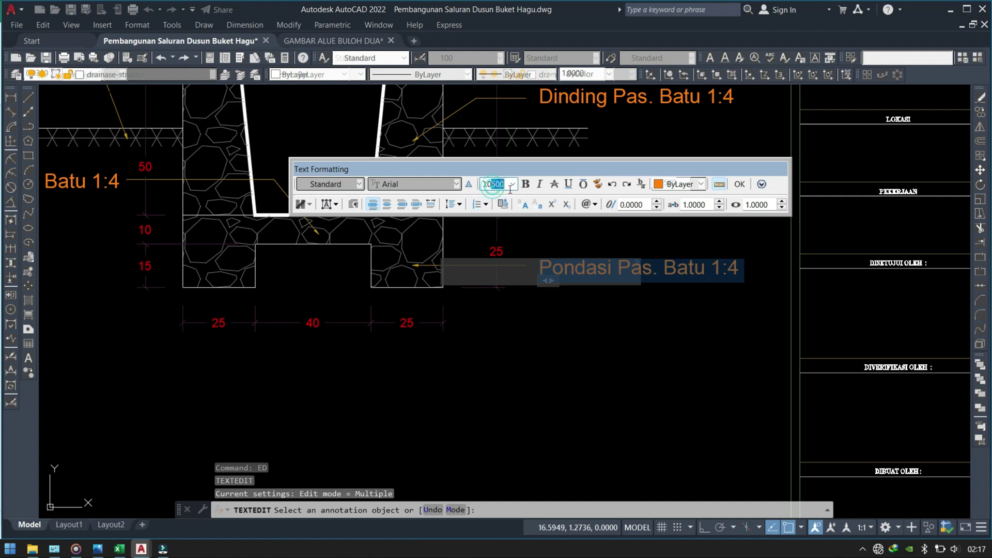
click(595, 321)
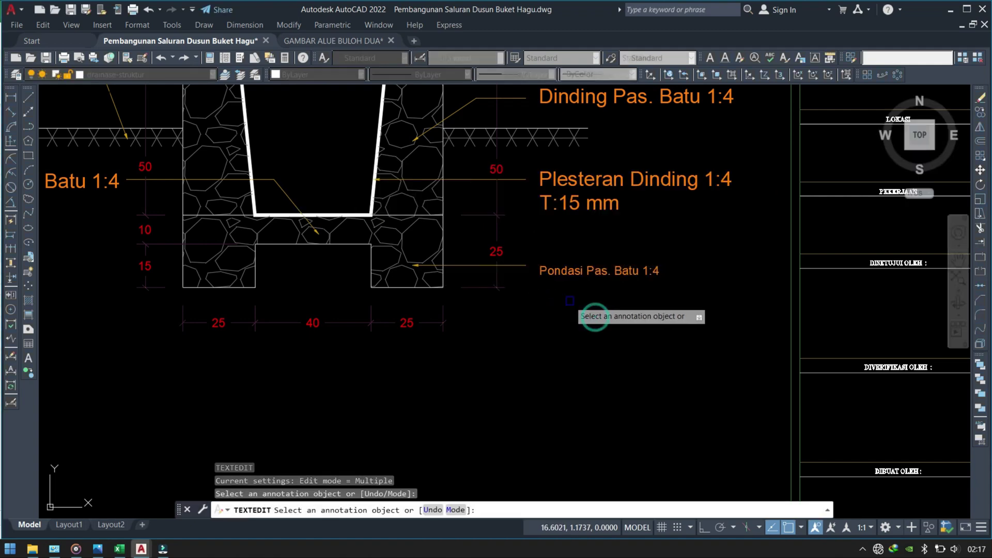
middle_drag(563, 203, 542, 291)
click(540, 271)
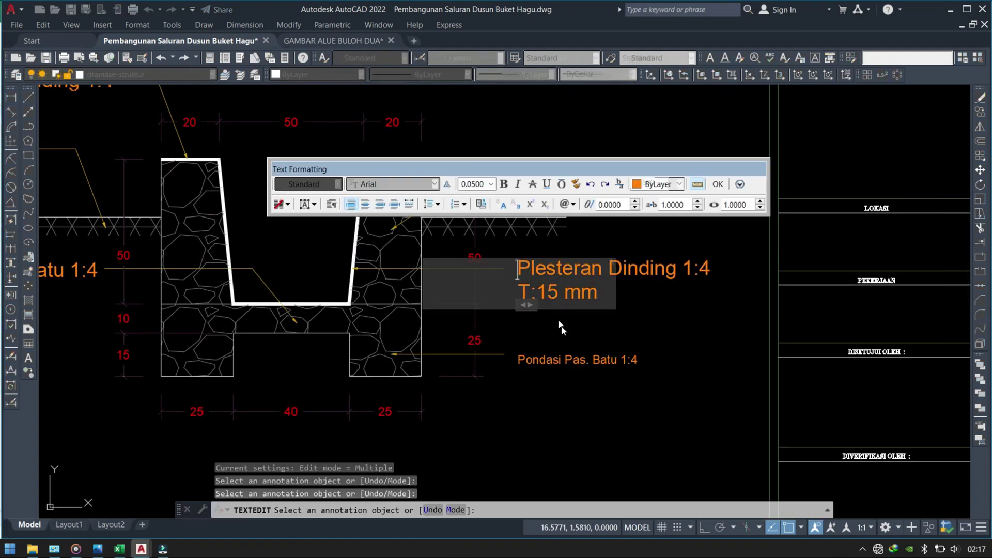
key(Escape)
key(Escape)
text(ma)
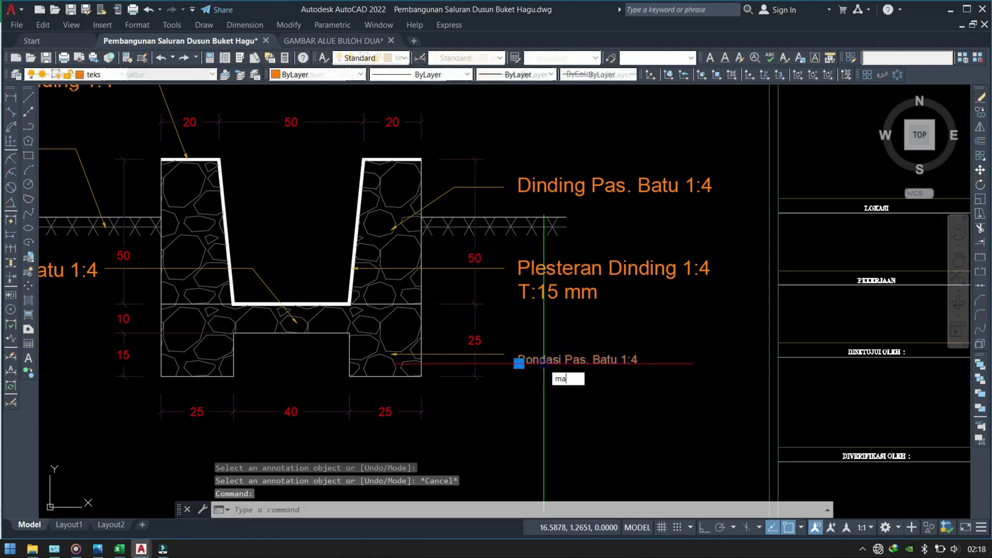
Step: Match Pondasi's text size onto the Plesteran, Dinding and top-left Plesteran labels, then select Lantai
key(Return)
click(548, 361)
click(596, 282)
click(569, 183)
scroll(394, 258, down, 2)
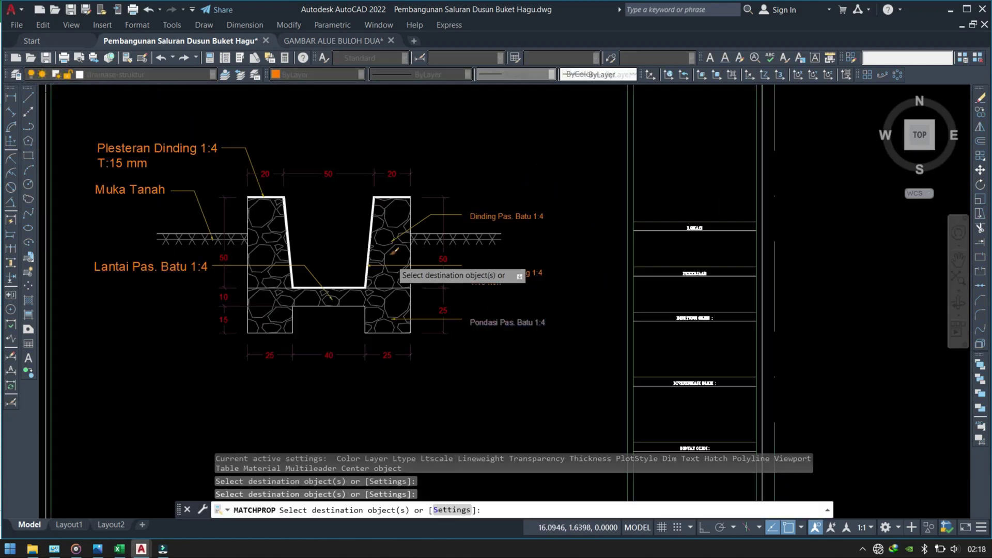
click(189, 165)
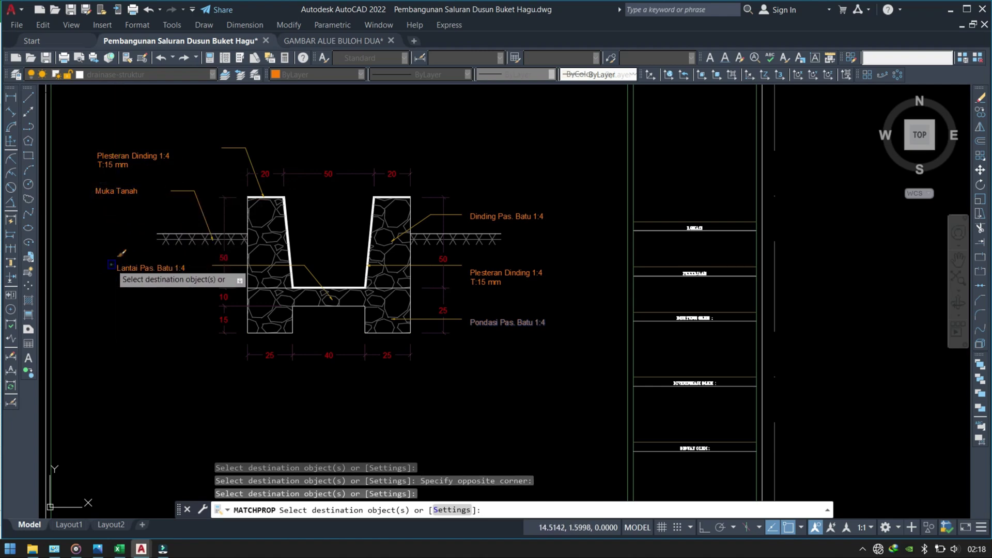
key(Escape)
scroll(188, 263, up, 4)
click(184, 237)
click(126, 308)
Step: Begin moving the Lantai Pas. Batu label, then cancel so it stays in place
middle_drag(126, 308, 264, 301)
text(m)
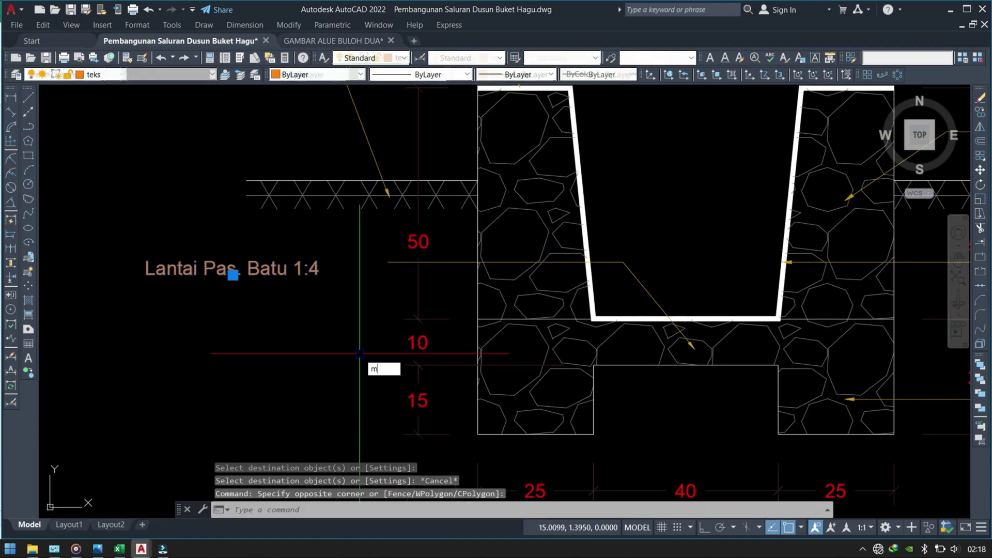
key(Return)
scroll(359, 353, up, 2)
click(341, 251)
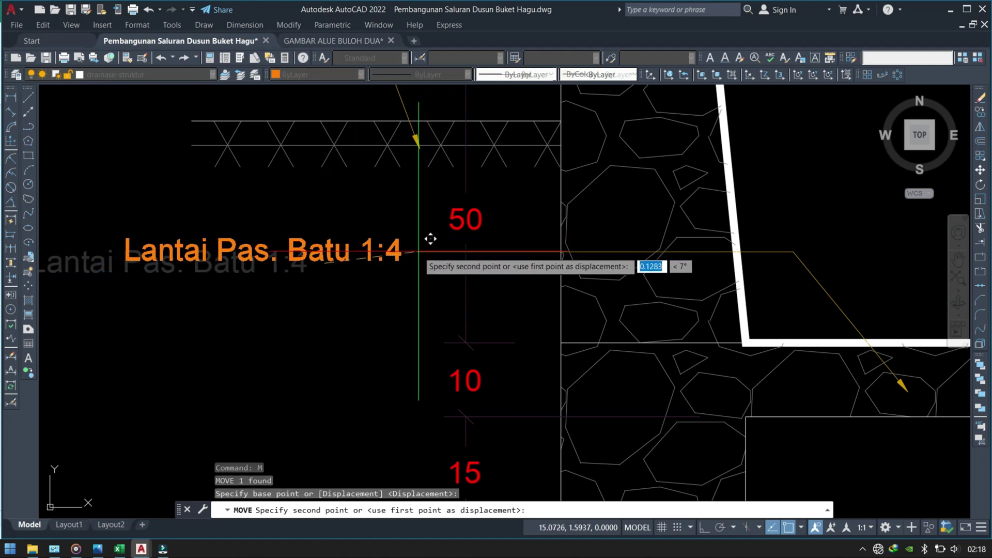
key(Escape)
scroll(418, 258, down, 5)
scroll(430, 292, up, 2)
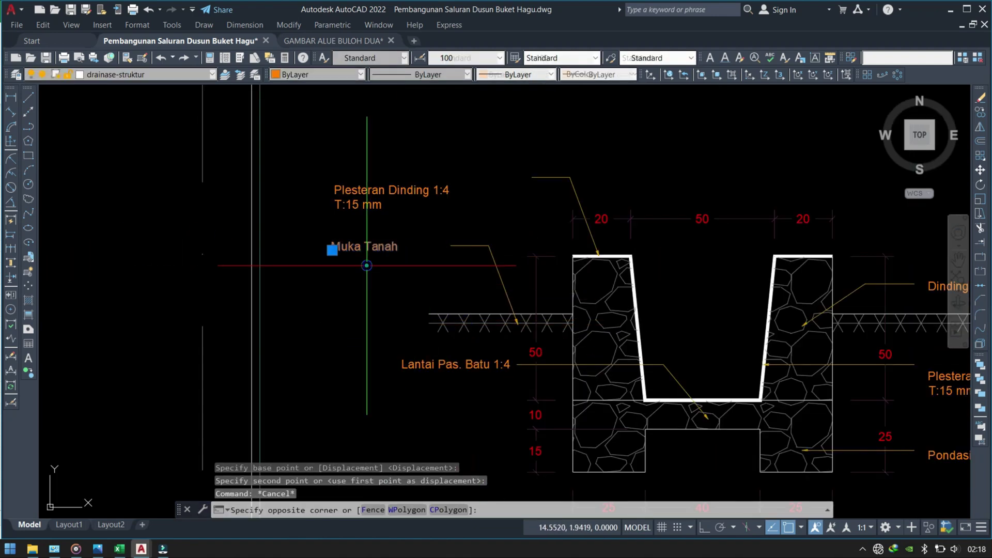
Step: Move the Muka Tanah label right, closer to its leader line end
text(m)
key(Return)
scroll(381, 263, up, 3)
scroll(414, 235, up, 2)
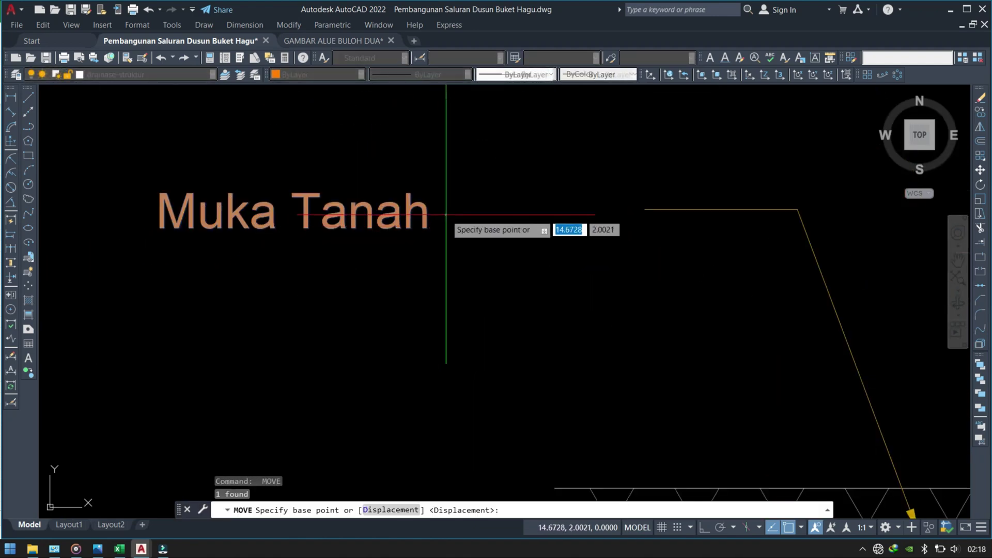
click(445, 215)
click(642, 215)
scroll(441, 292, down, 5)
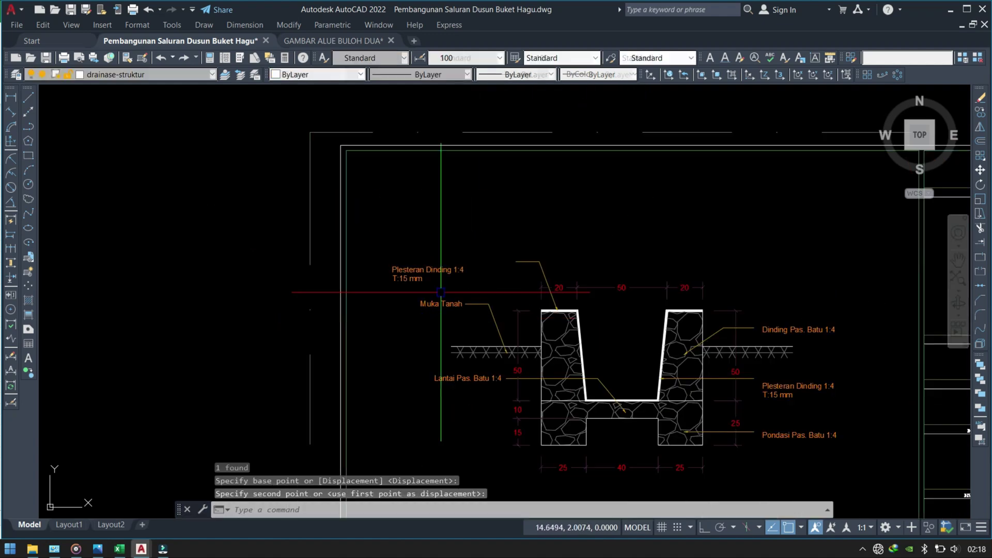
scroll(441, 292, up, 4)
Step: Move the upper Plesteran Dinding label up to its leader end
click(439, 307)
text(m)
key(Return)
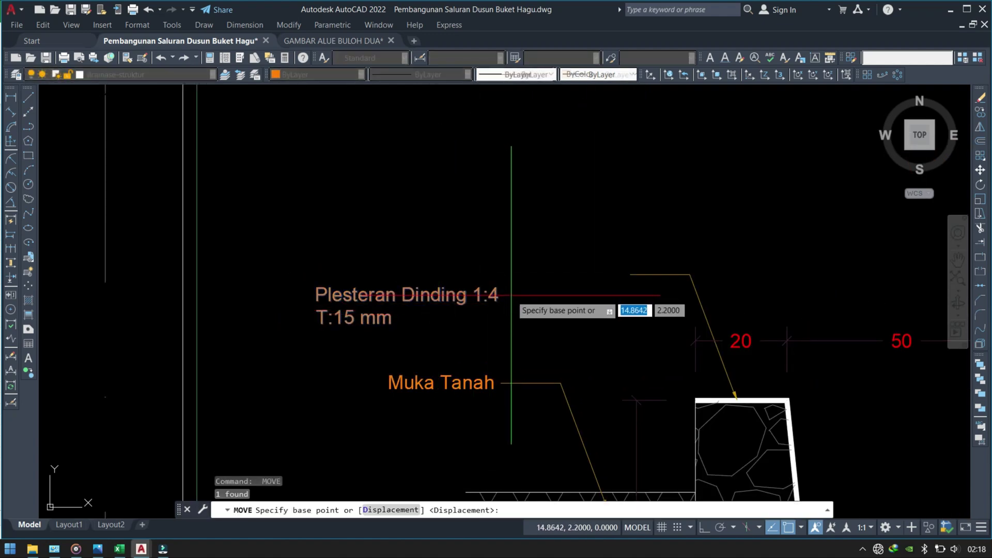
click(510, 295)
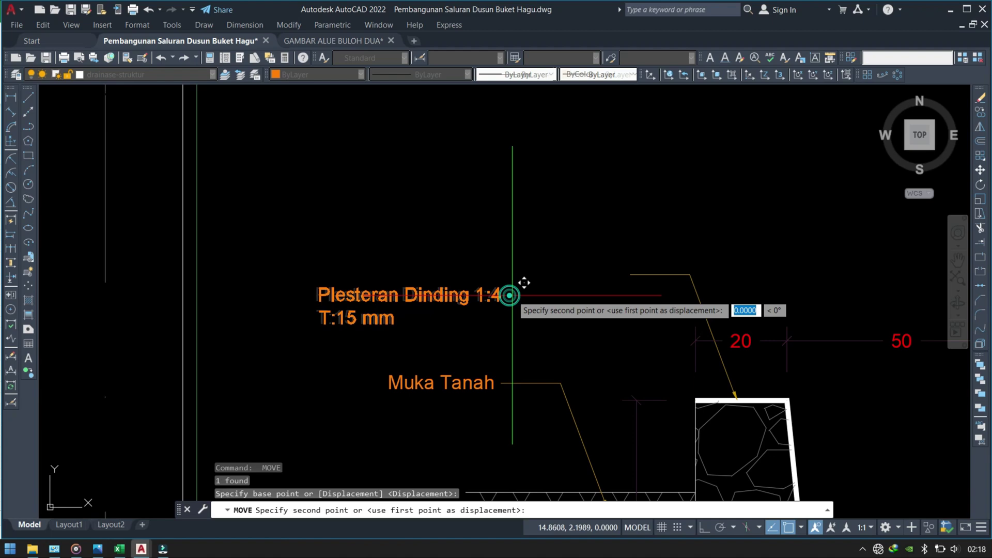
click(628, 275)
key(Escape)
scroll(526, 293, down, 5)
scroll(505, 284, up, 2)
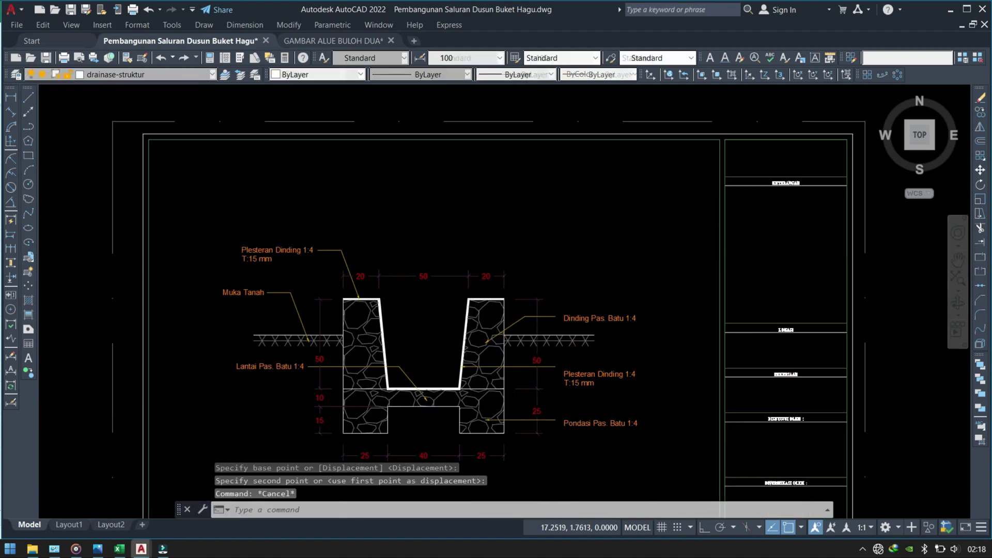
scroll(505, 284, up, 3)
Step: Reposition the Dinding Pas. Batu label at its leader end
click(433, 320)
scroll(428, 328, up, 4)
text(m)
key(Return)
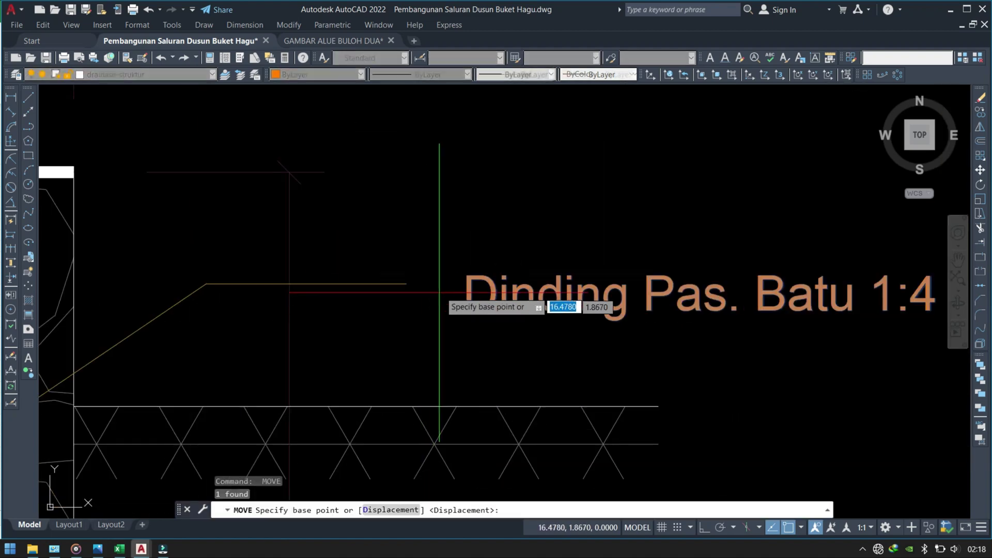
click(448, 293)
click(448, 294)
scroll(408, 283, down, 5)
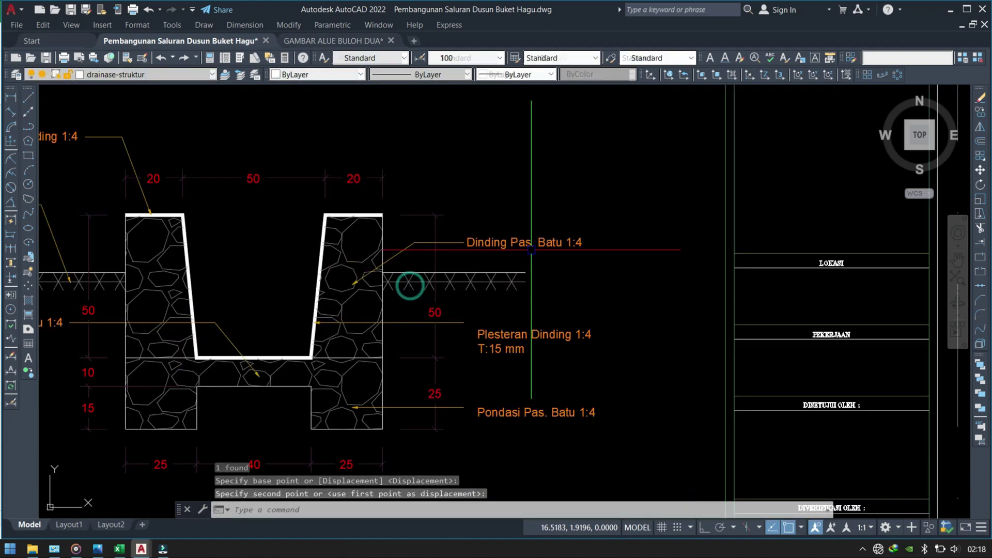
scroll(516, 290, up, 3)
Step: Move the right Plesteran Dinding label to its leader line end
click(533, 281)
click(503, 324)
text(m)
key(Return)
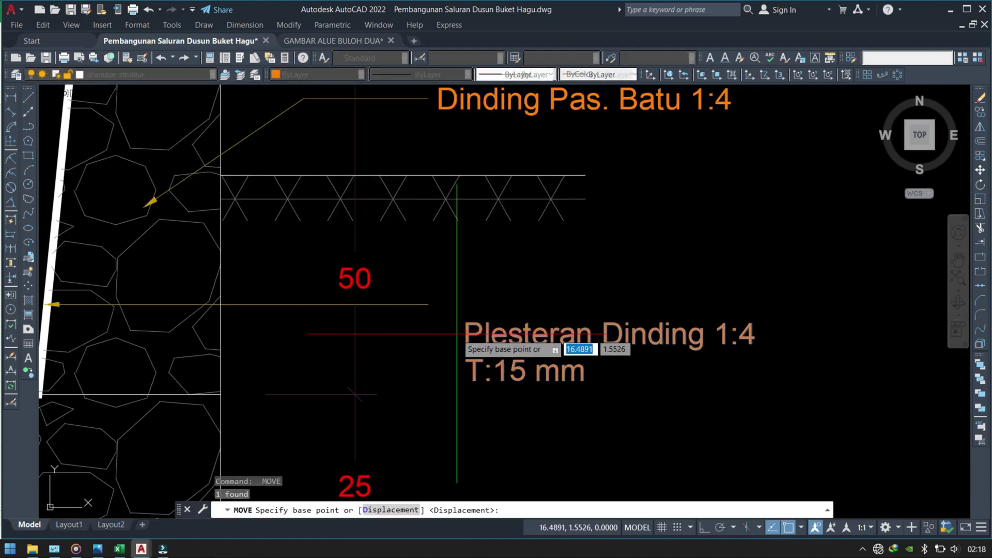
click(456, 335)
click(444, 287)
scroll(444, 288, down, 5)
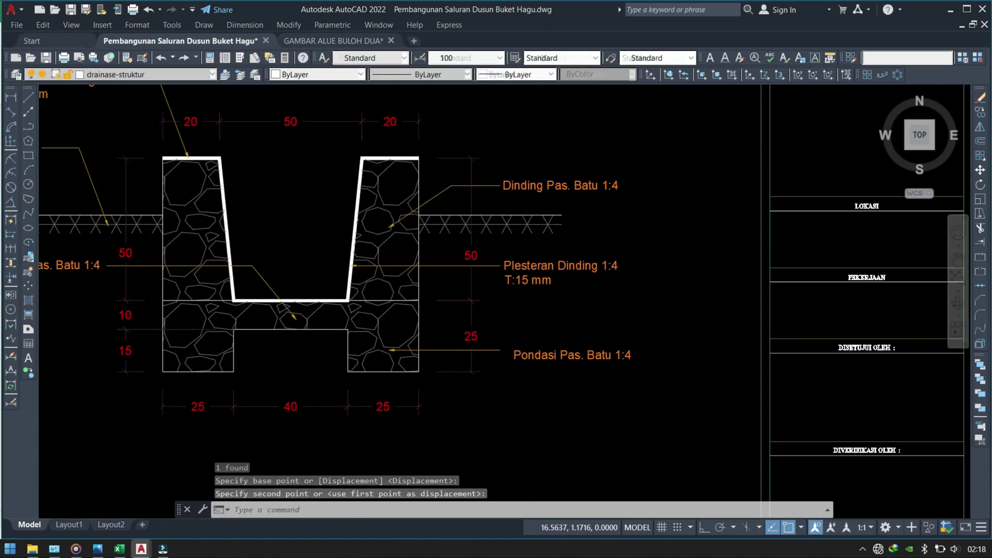
scroll(543, 281, up, 4)
Step: Start moving the Pondasi label but cancel, then pan to show the whole channel section
click(543, 282)
click(501, 335)
key(m)
key(Return)
scroll(491, 313, up, 2)
click(490, 298)
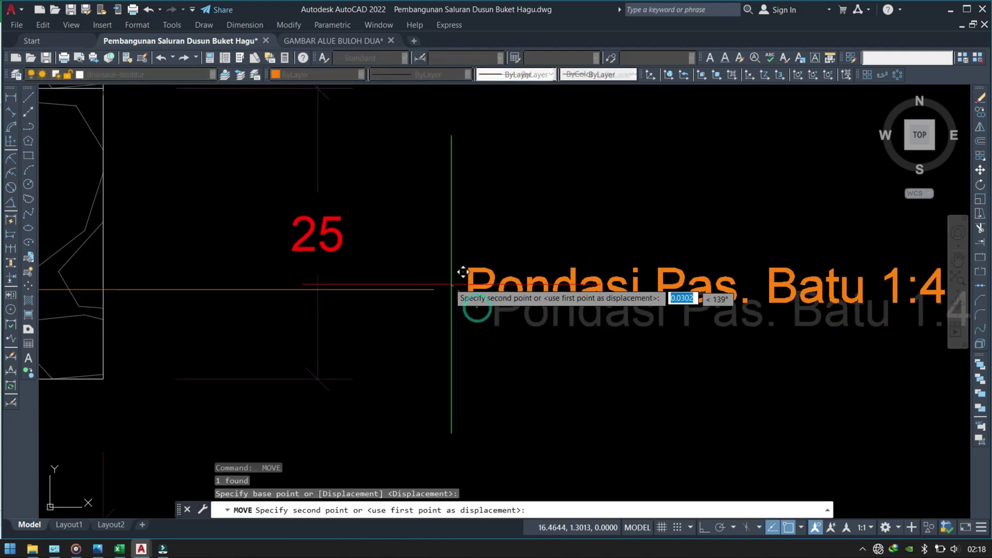
key(Escape)
scroll(434, 283, down, 2)
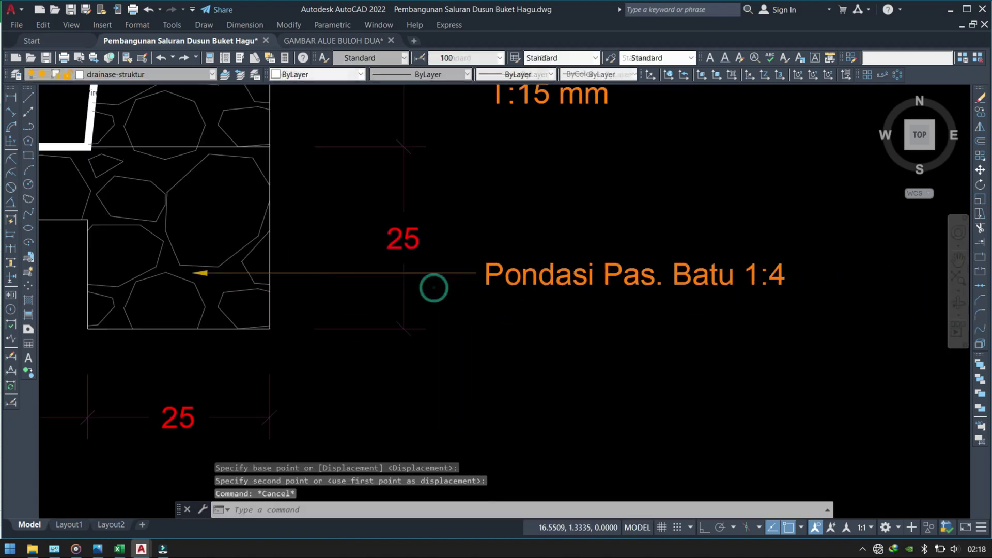
scroll(434, 283, down, 4)
scroll(608, 331, up, 3)
mouse_move(607, 334)
middle_down()
mouse_move(561, 328)
mouse_move(478, 363)
middle_up()
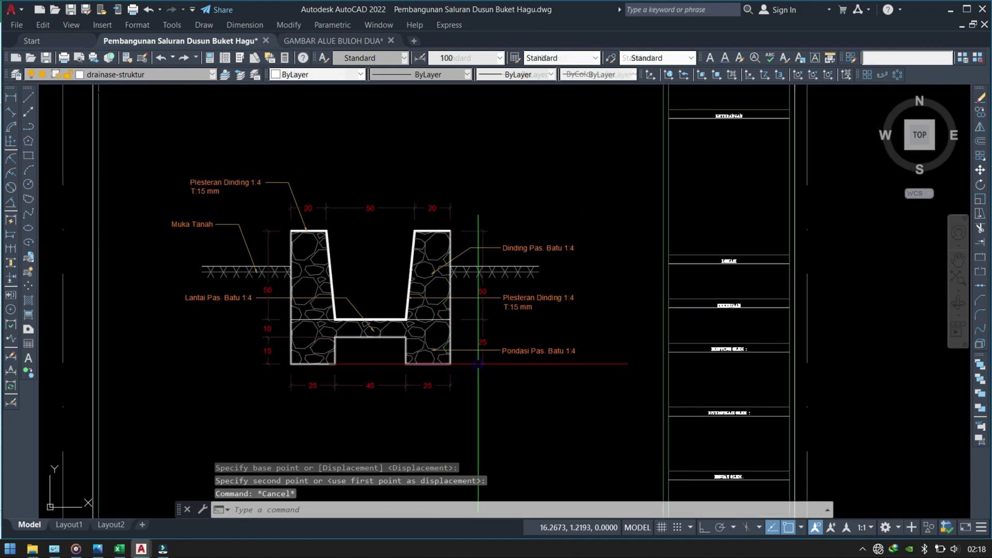